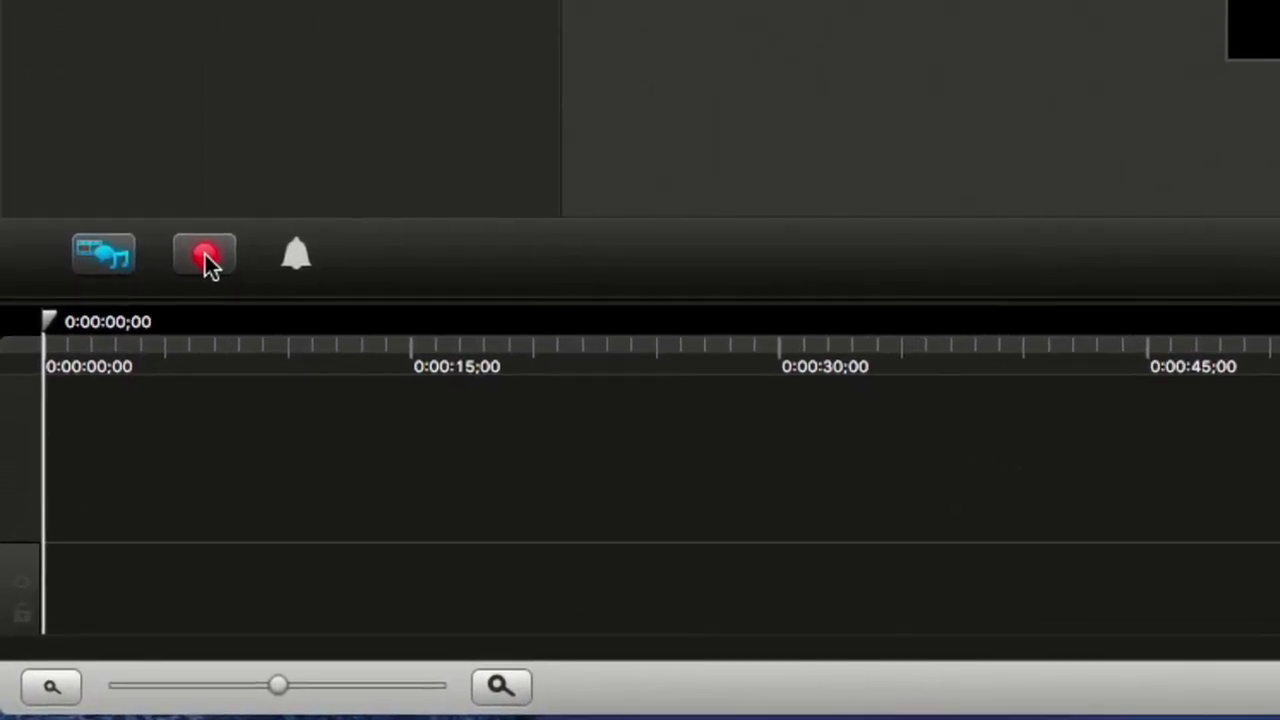
Step: Choose File > New Recording to bring up the Camtasia recorder with the built-in microphone
click(159, 11)
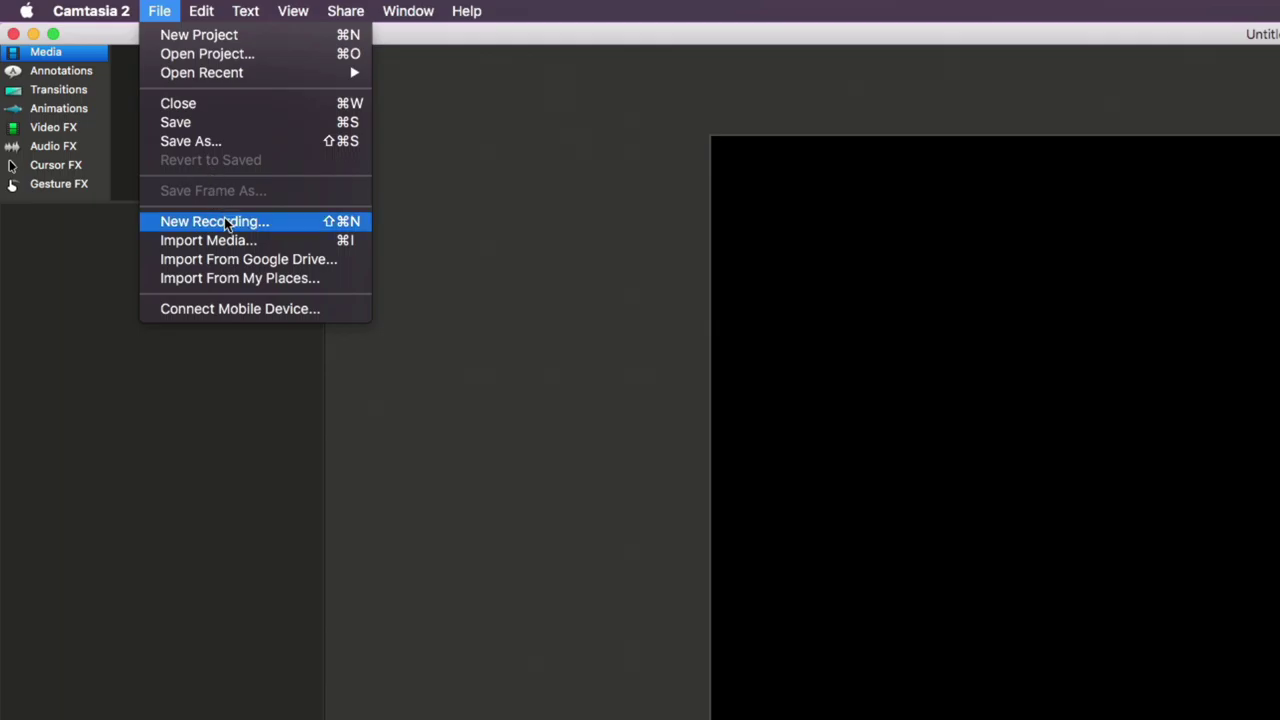
click(226, 224)
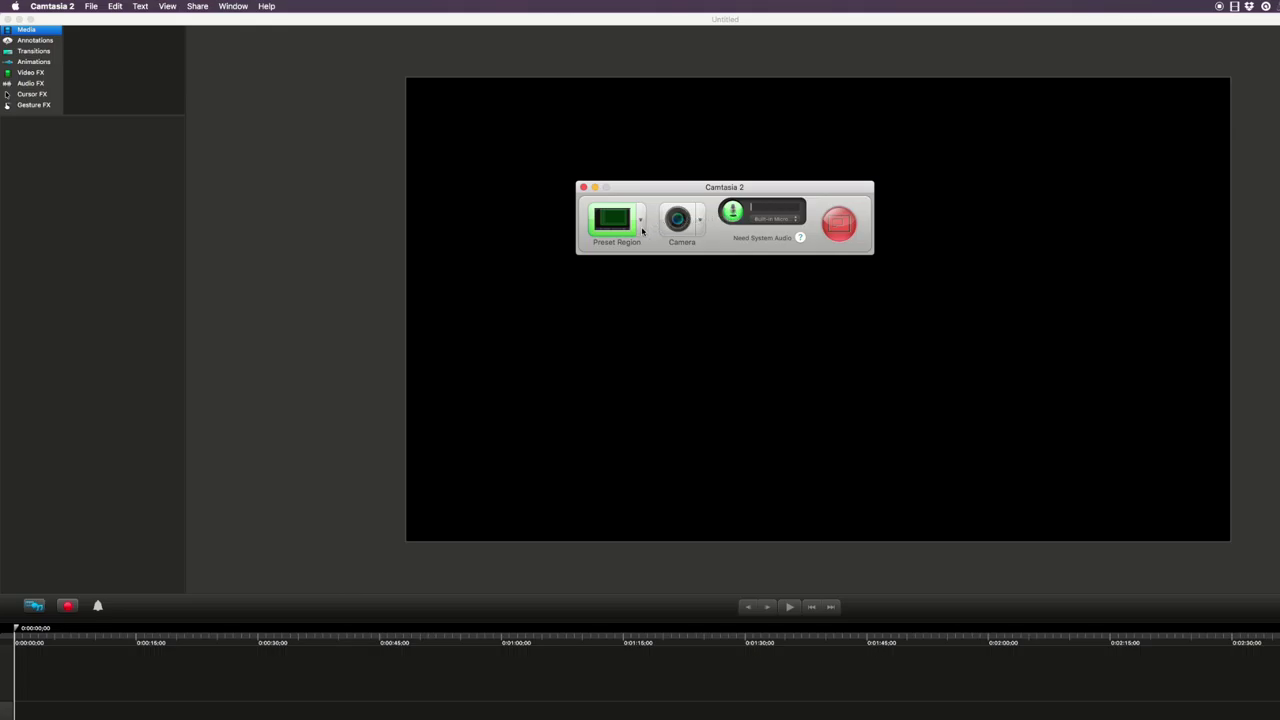
Step: Set the camera to FaceTime HD Camera and the capture region to the 1080p HD preset
click(701, 229)
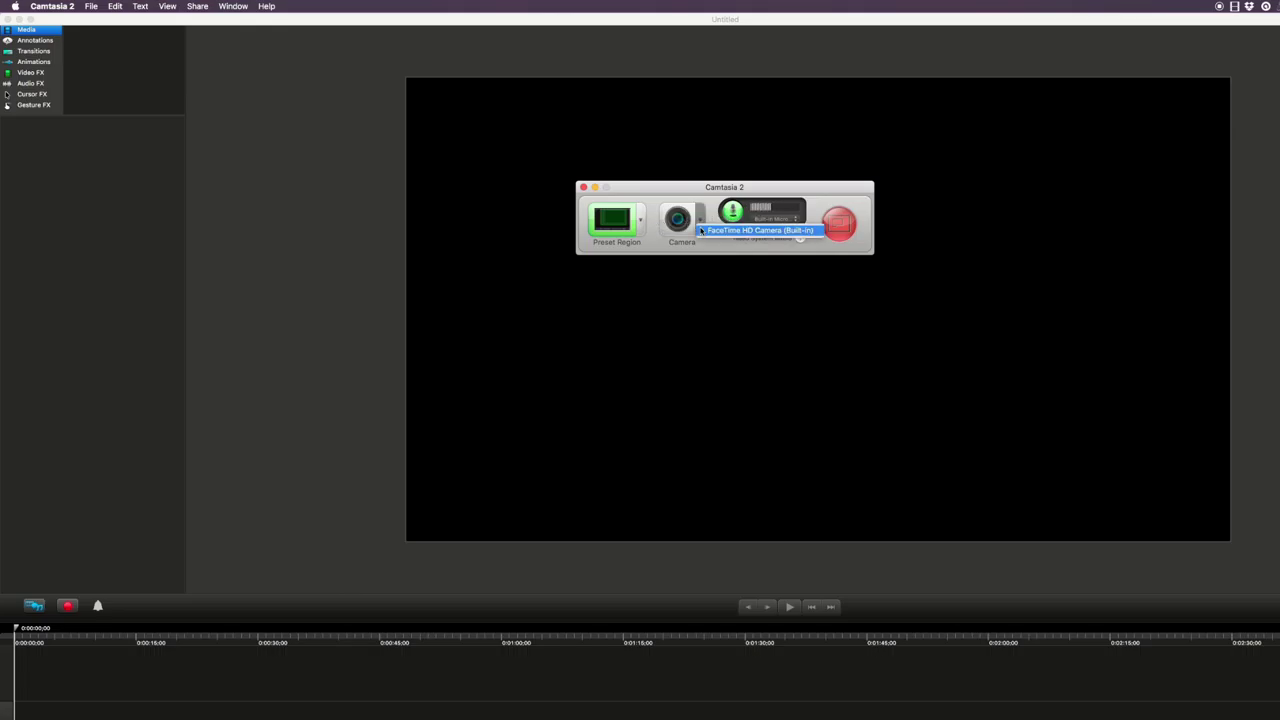
click(704, 232)
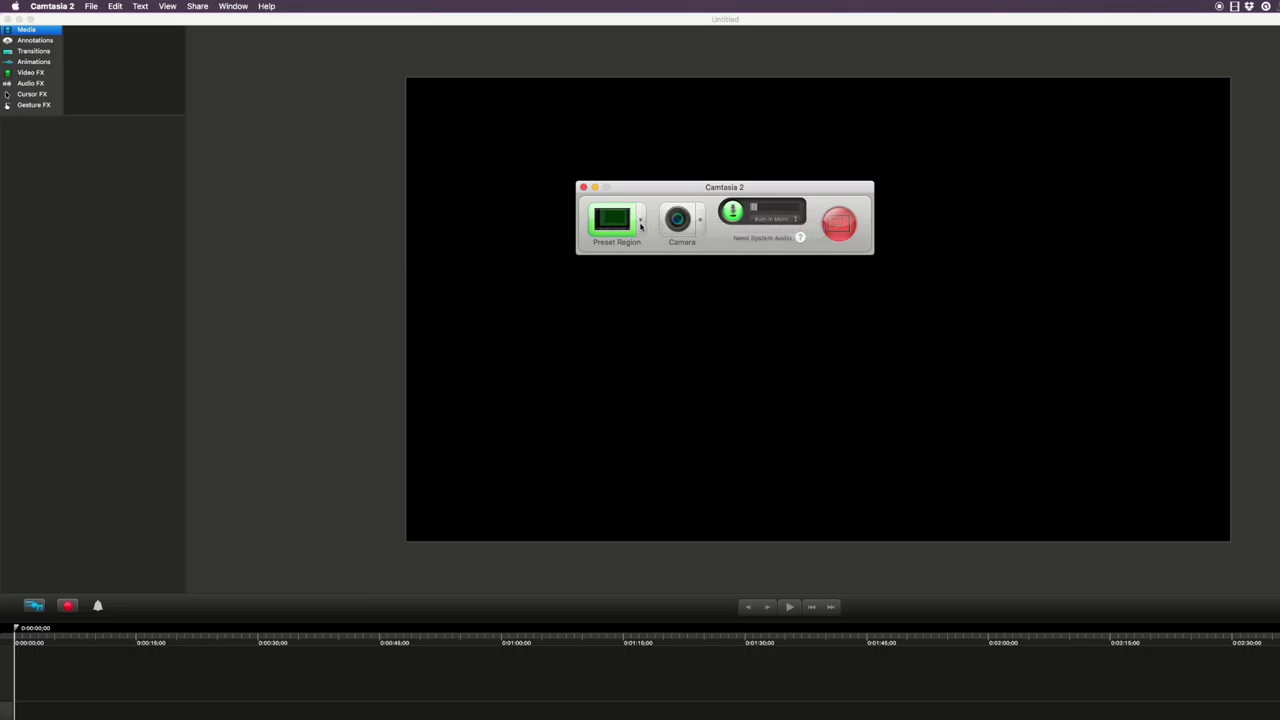
click(641, 224)
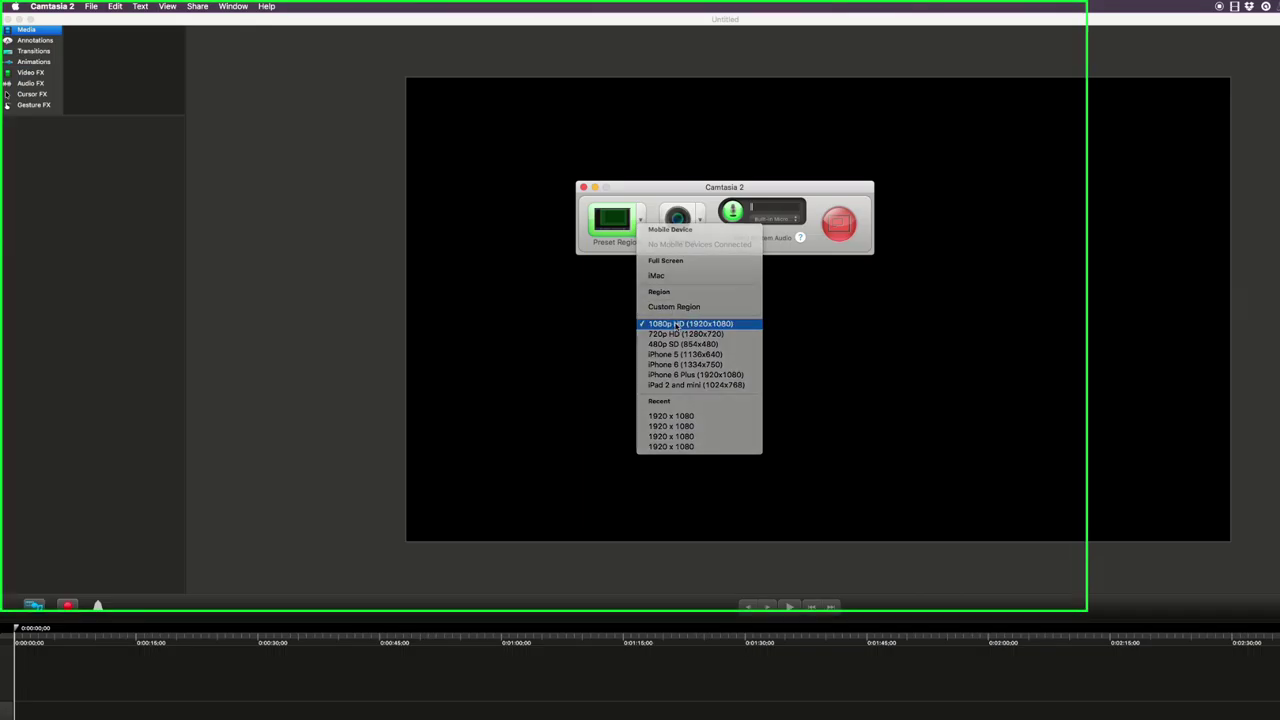
click(678, 325)
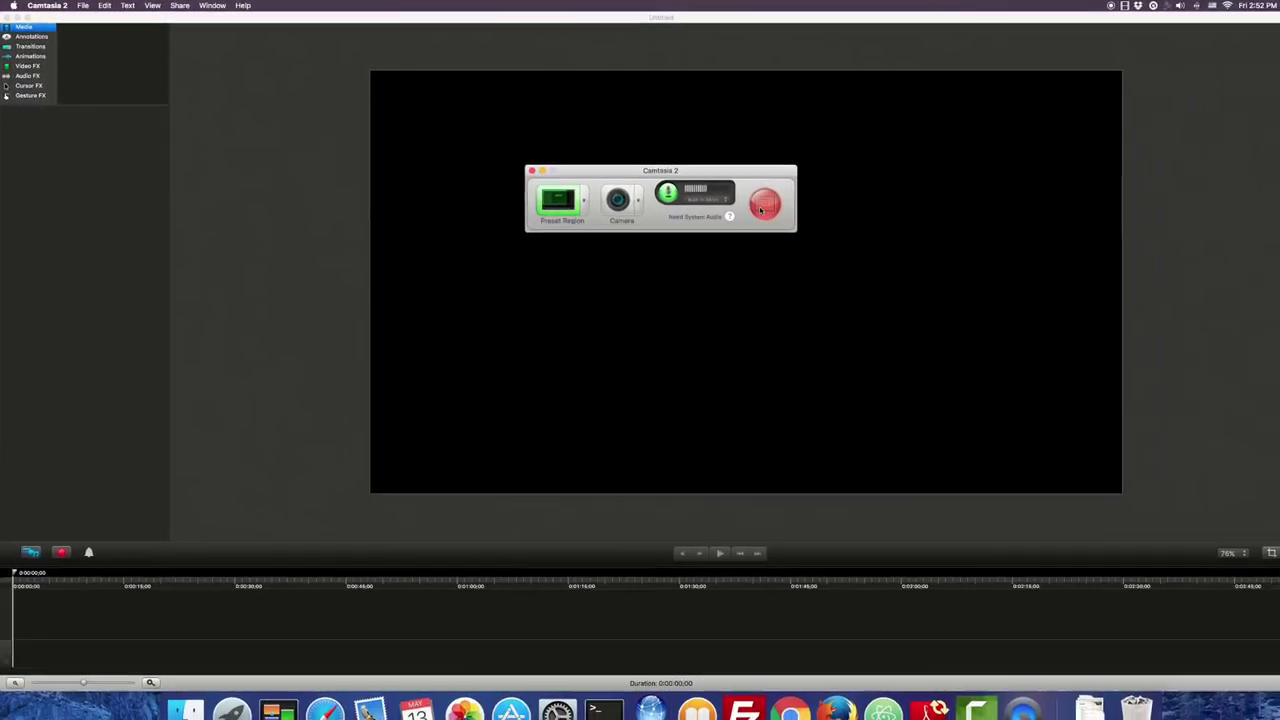
Step: Arm the recorder and start the countdown to capture the Humboldt homepage region
click(808, 217)
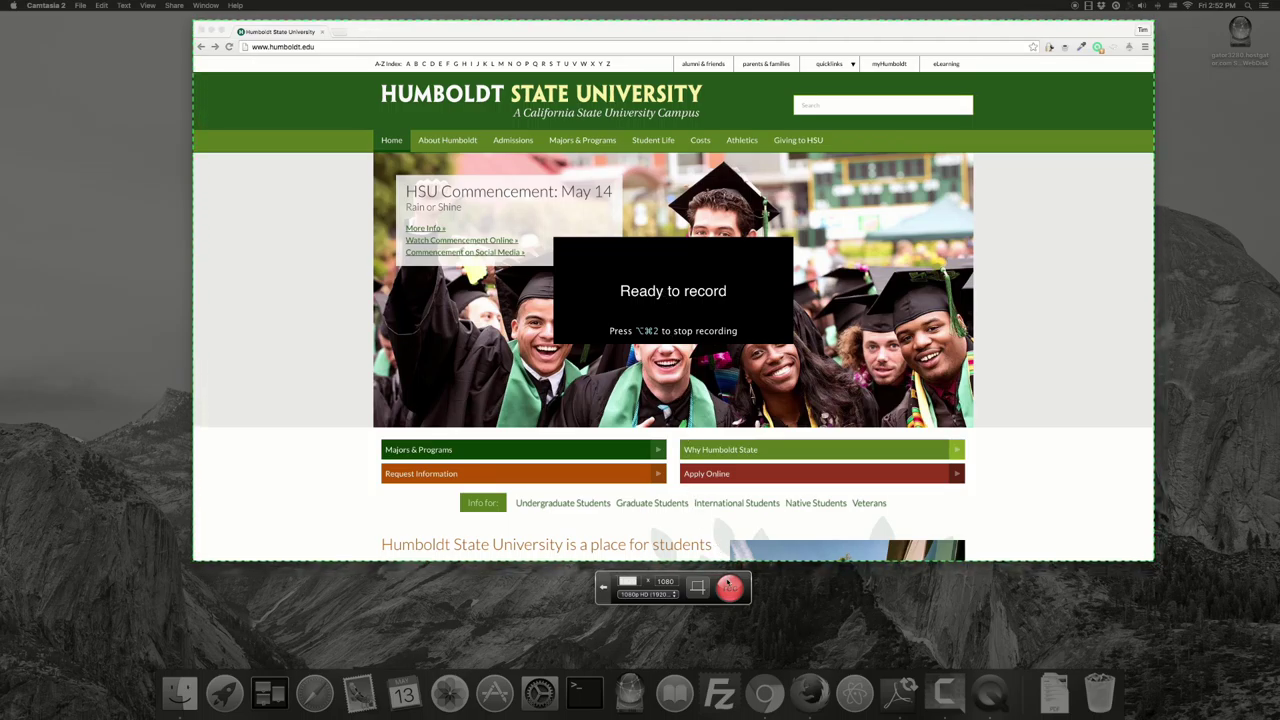
click(730, 590)
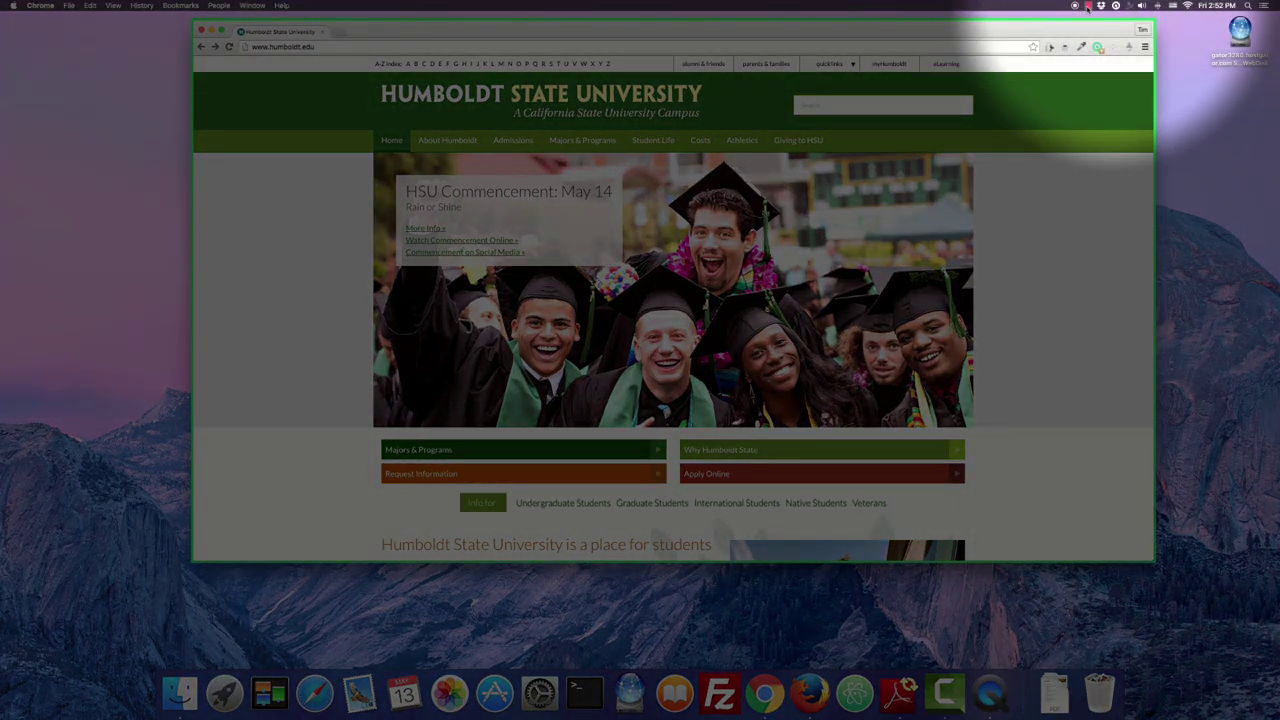
Step: While recording, load humboldt.edu/software in Chrome's address bar
click(1088, 6)
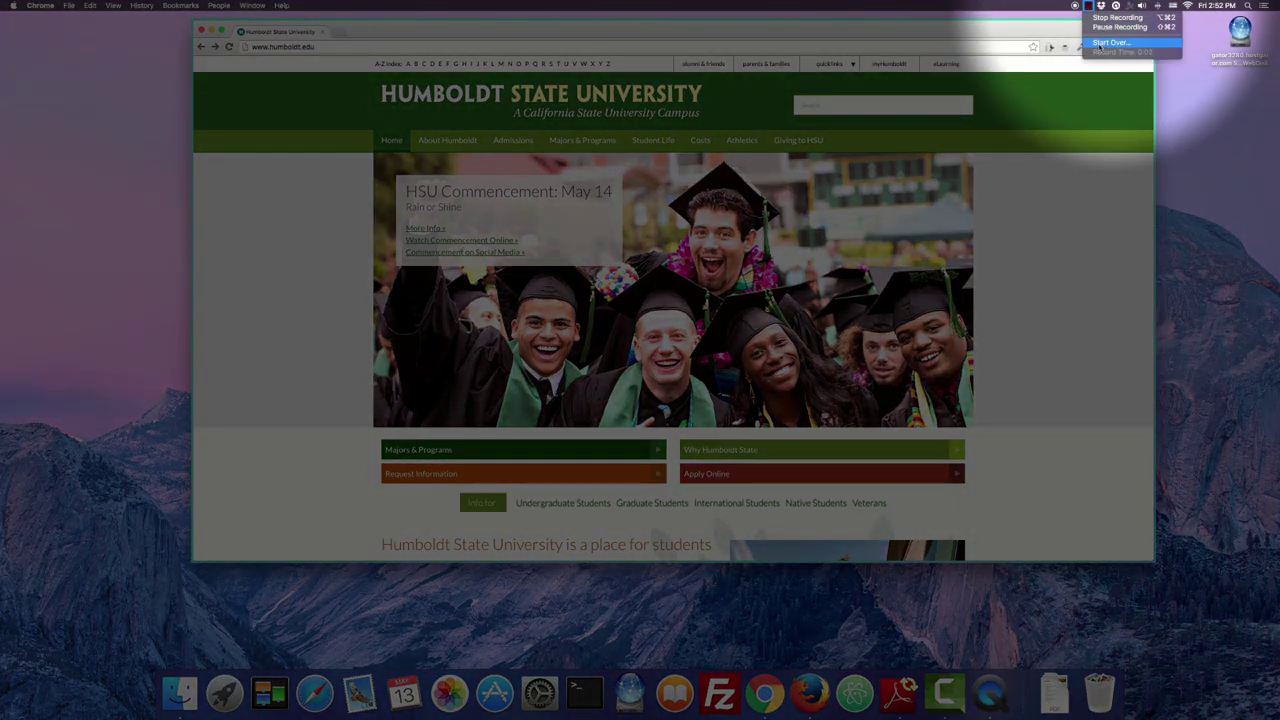
click(1118, 18)
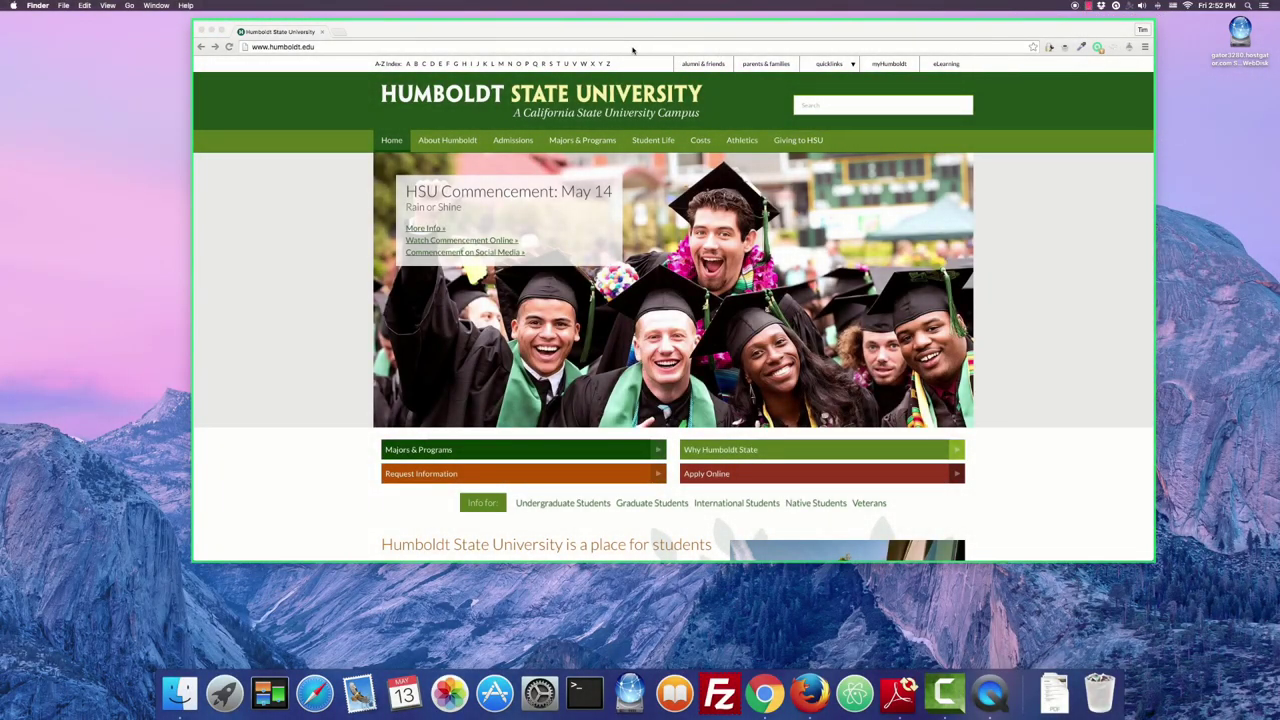
click(632, 48)
click(632, 48)
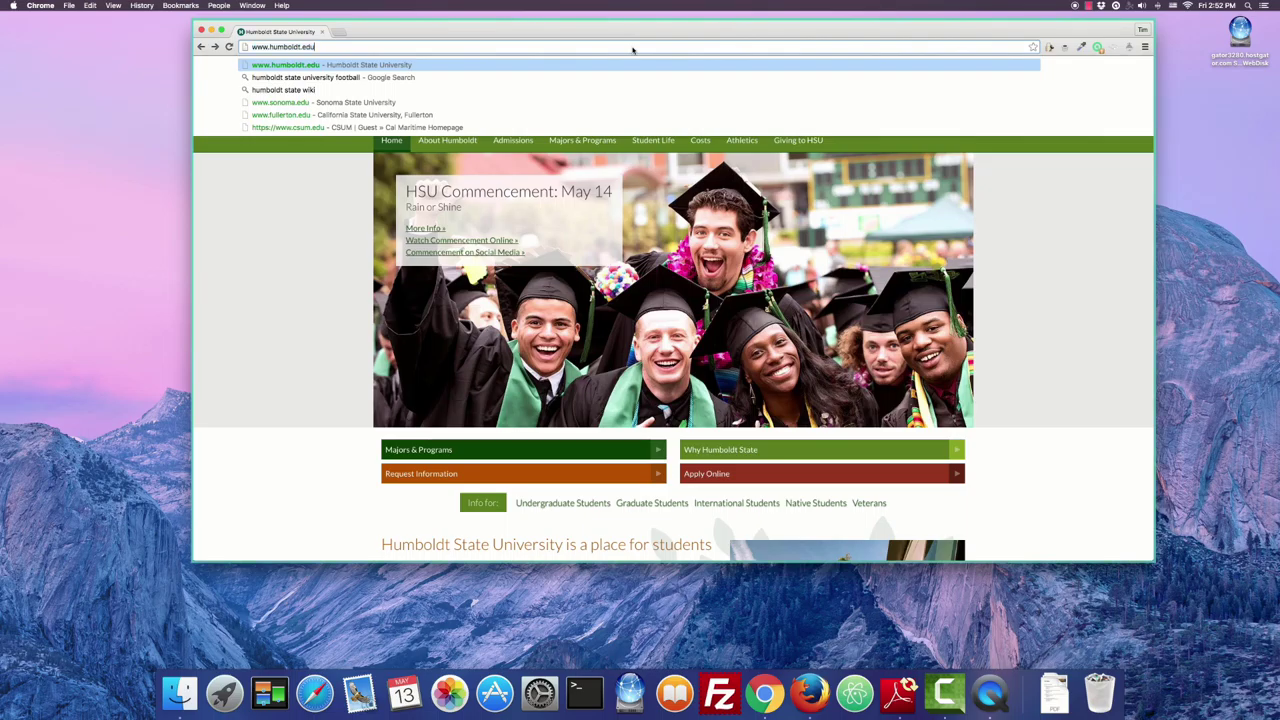
text(soft)
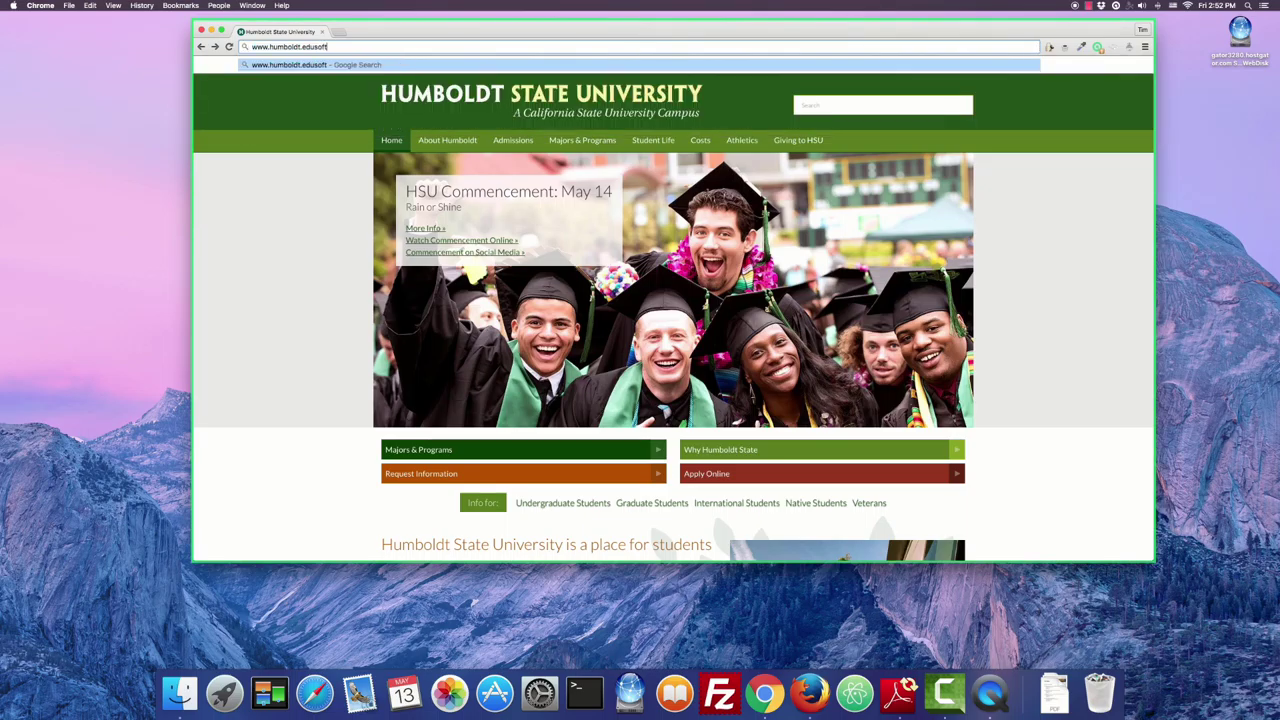
key(BackSpace)
key(BackSpace)
key(BackSpace)
key(BackSpace)
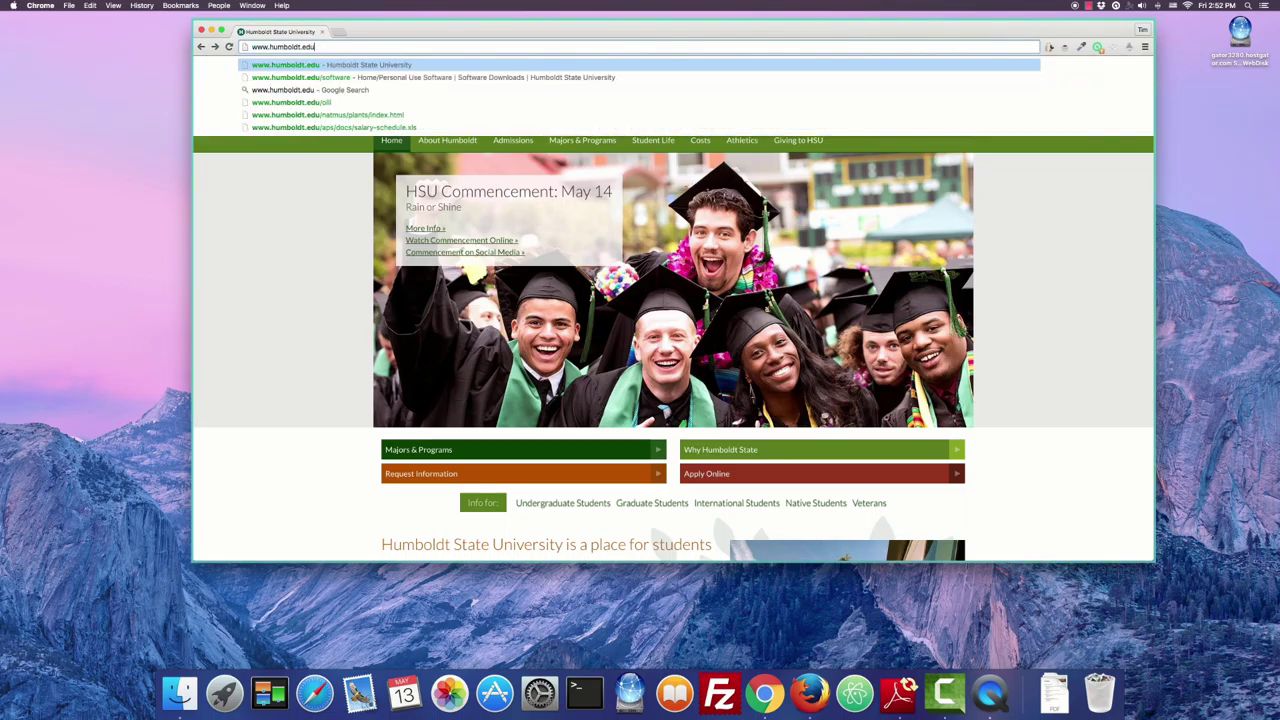
text(/software)
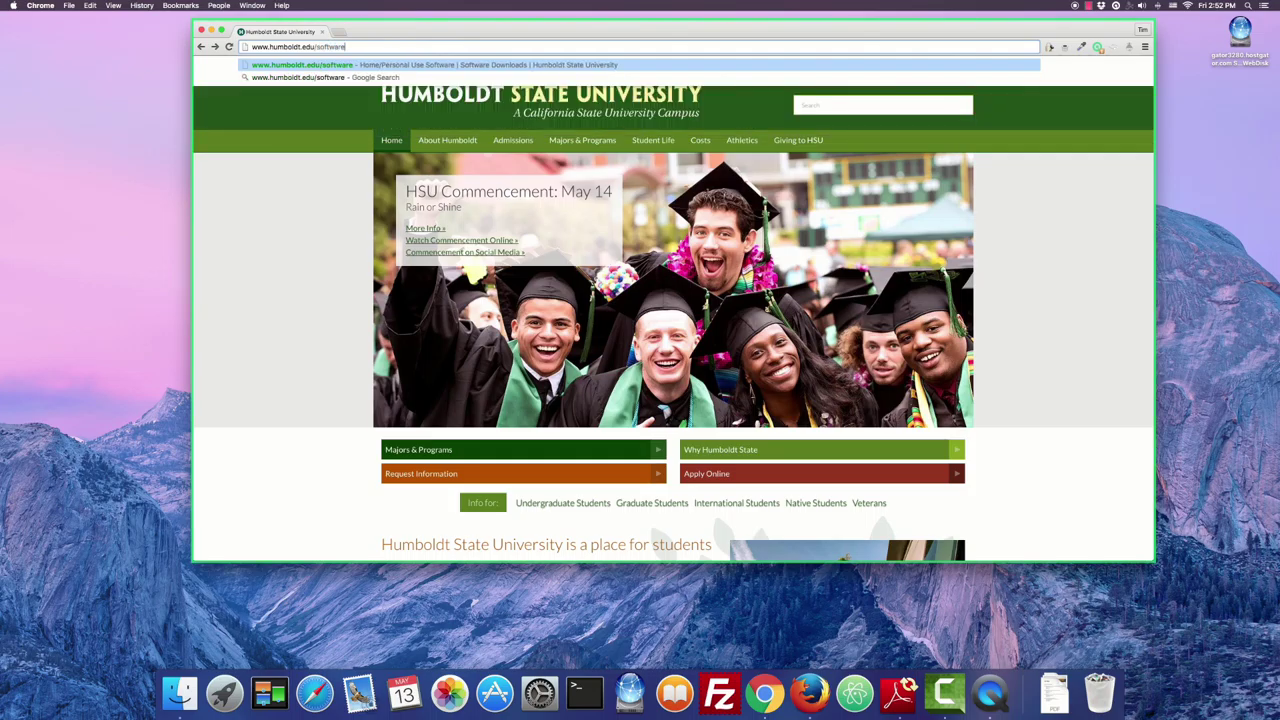
key(Return)
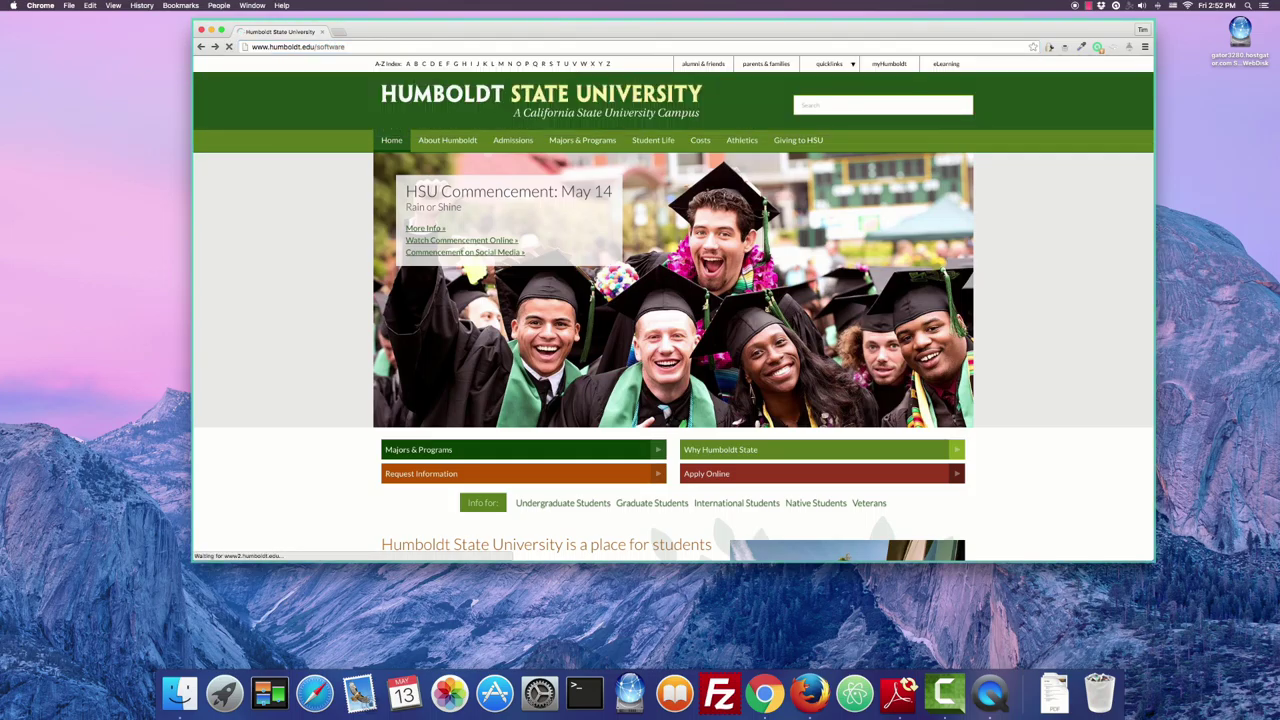
Step: Scroll down the software downloads table, then stop the recording from the menu-bar controls
scroll(652, 286, down, 5)
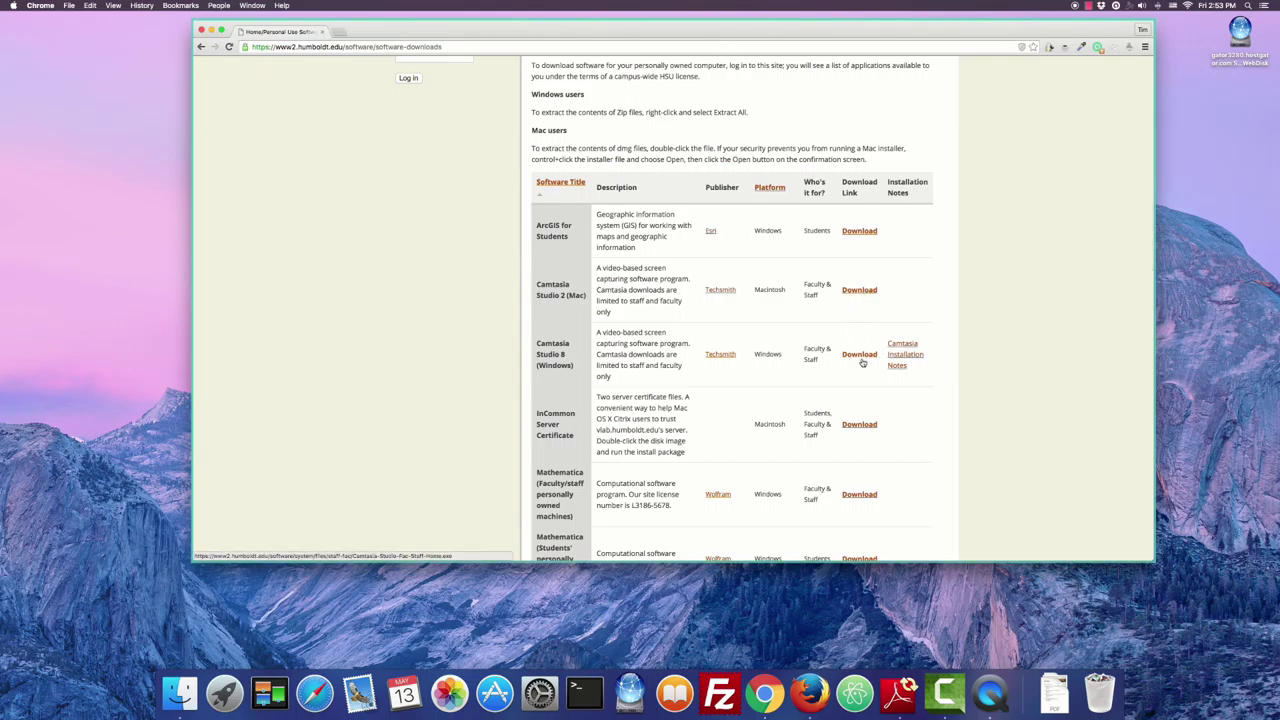
click(1088, 6)
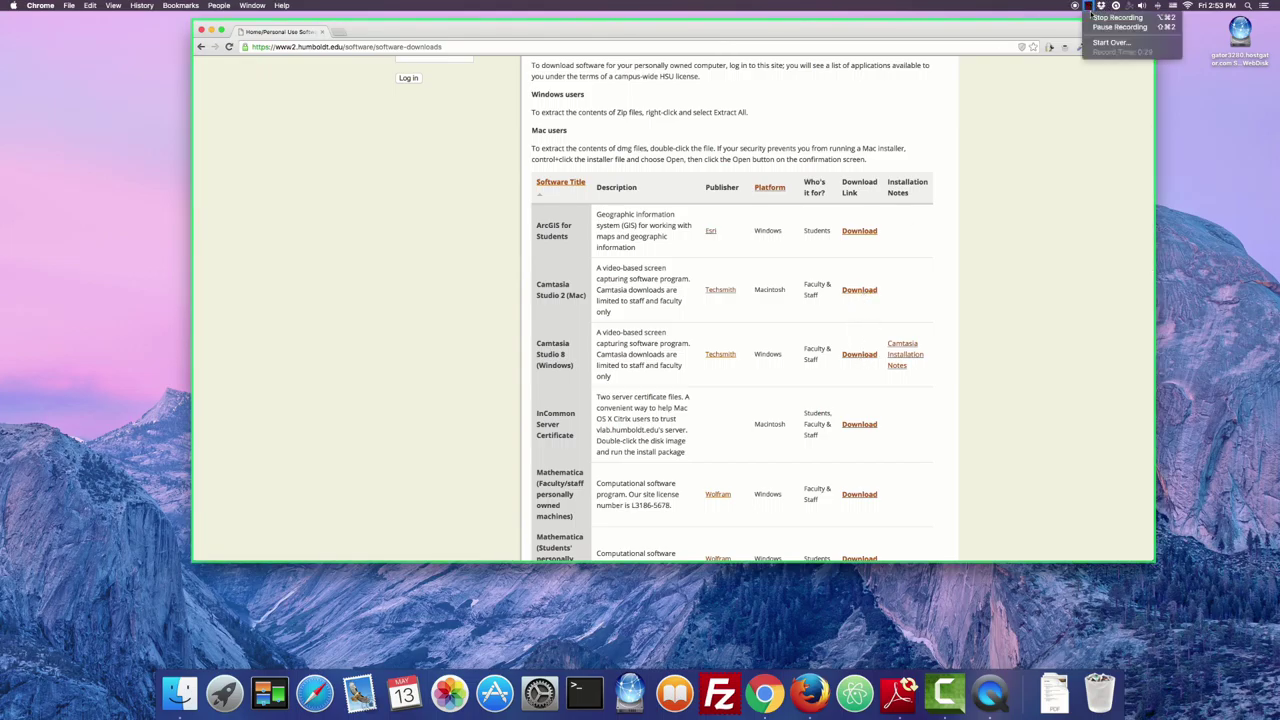
click(1093, 17)
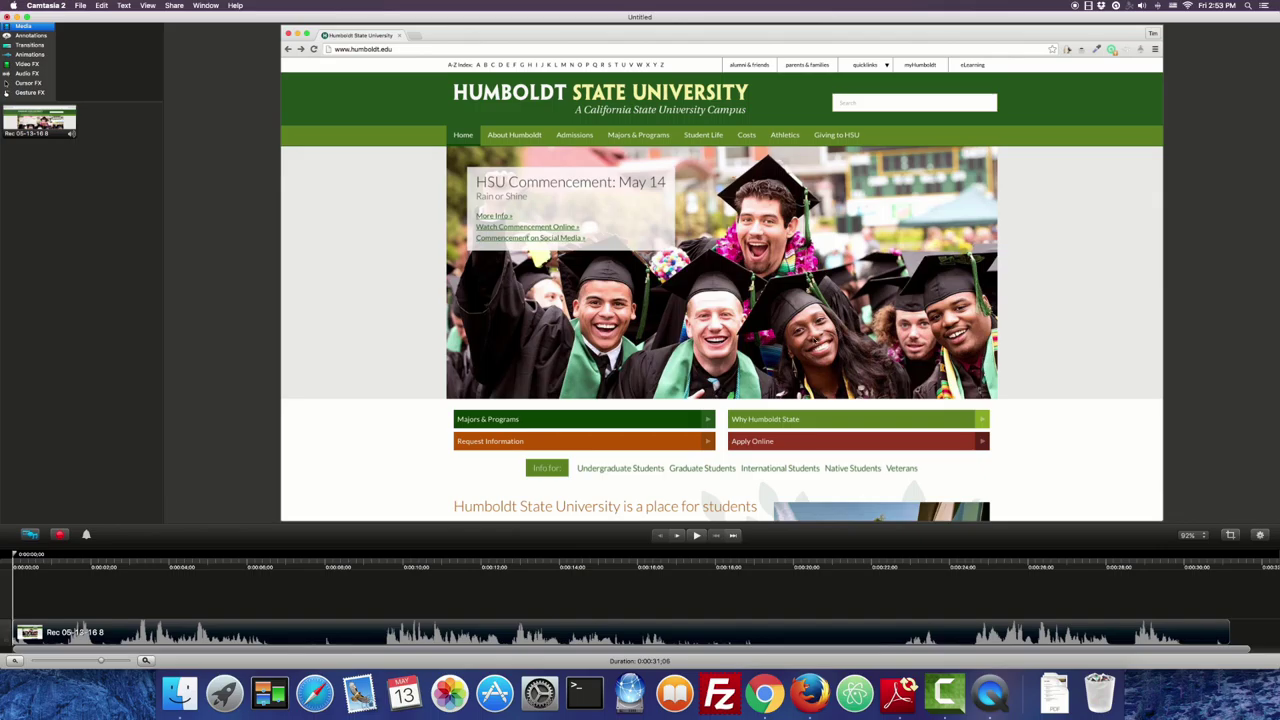
Step: Split the Humboldt recording with Separate Video and Audio into its own video and audio tracks
click(517, 636)
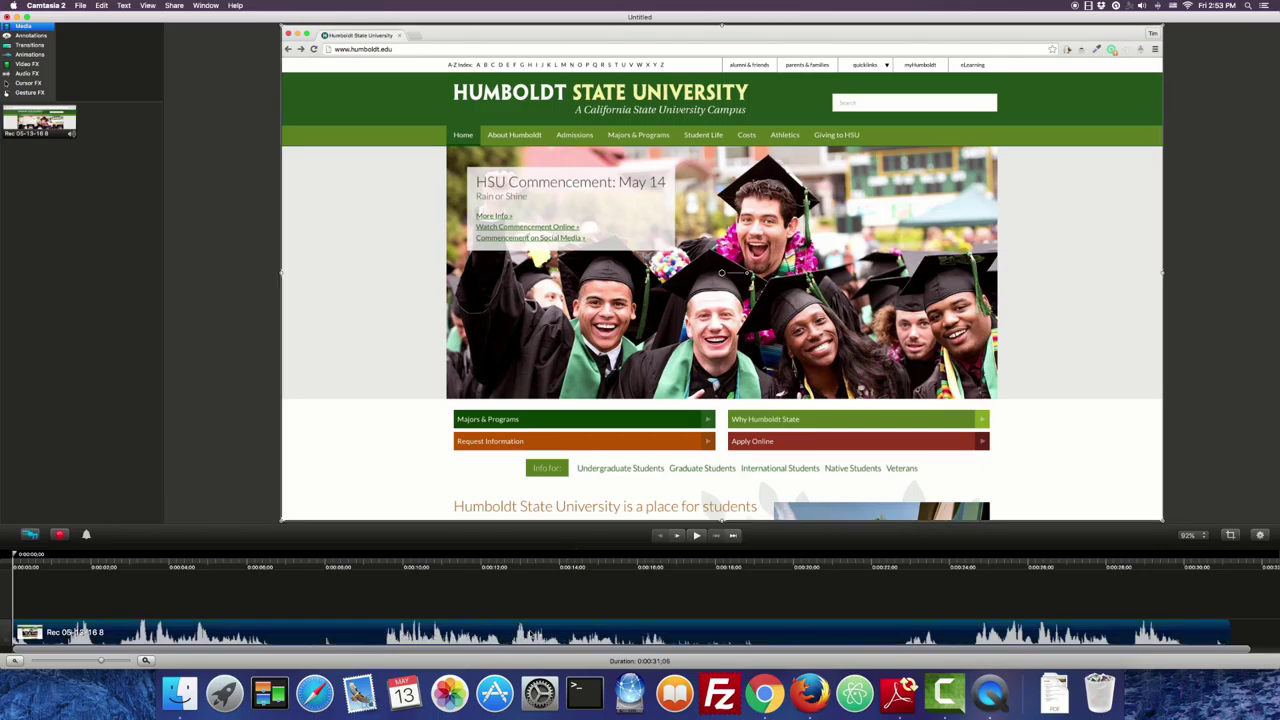
ctrl+click(487, 633)
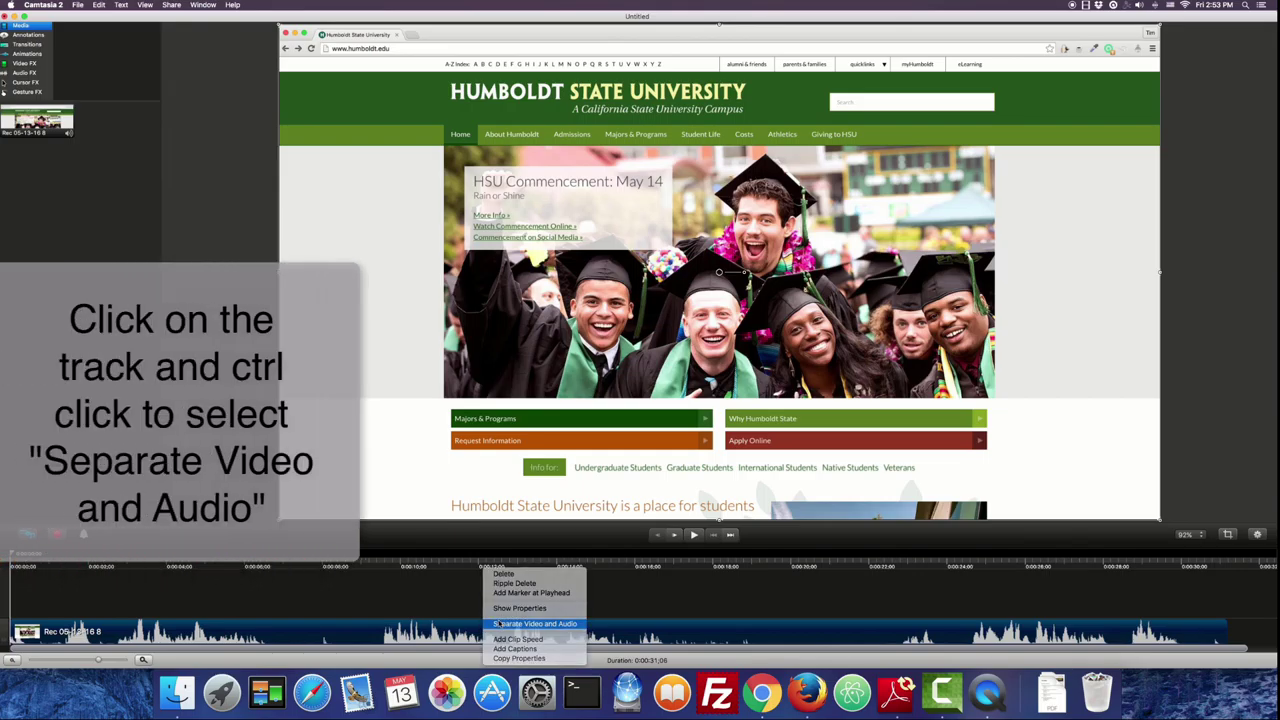
click(497, 623)
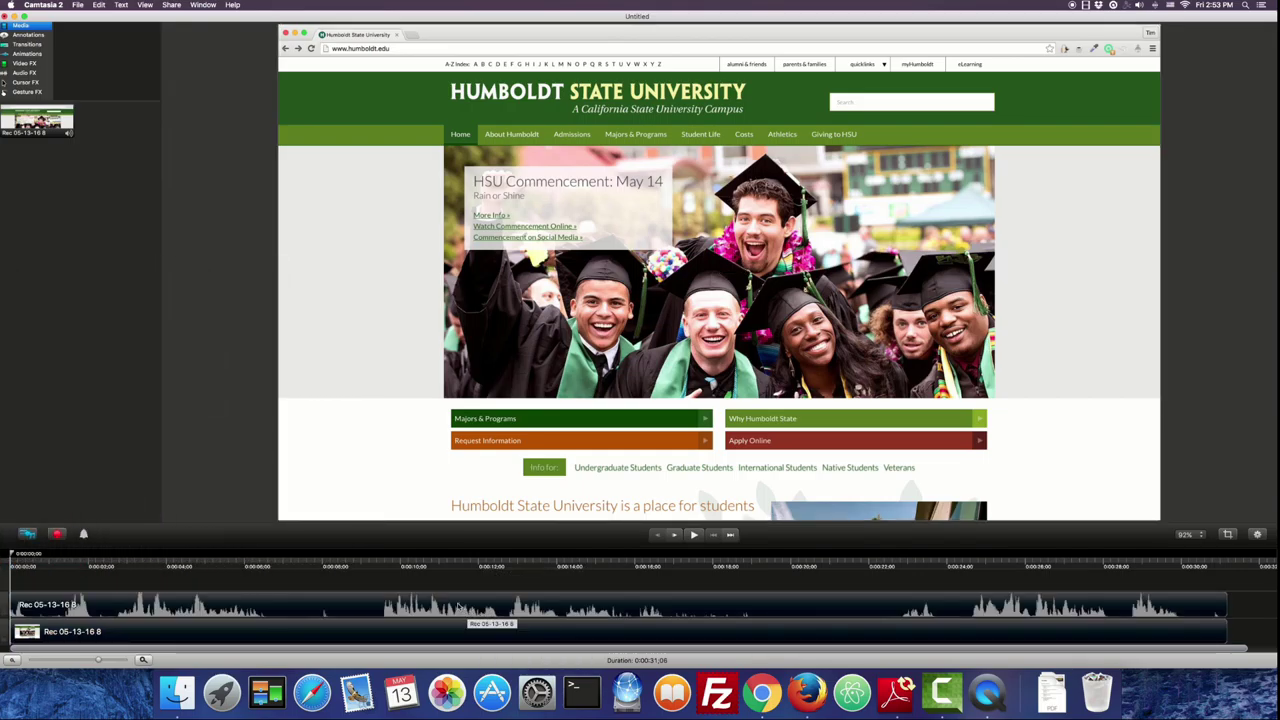
click(475, 612)
click(446, 632)
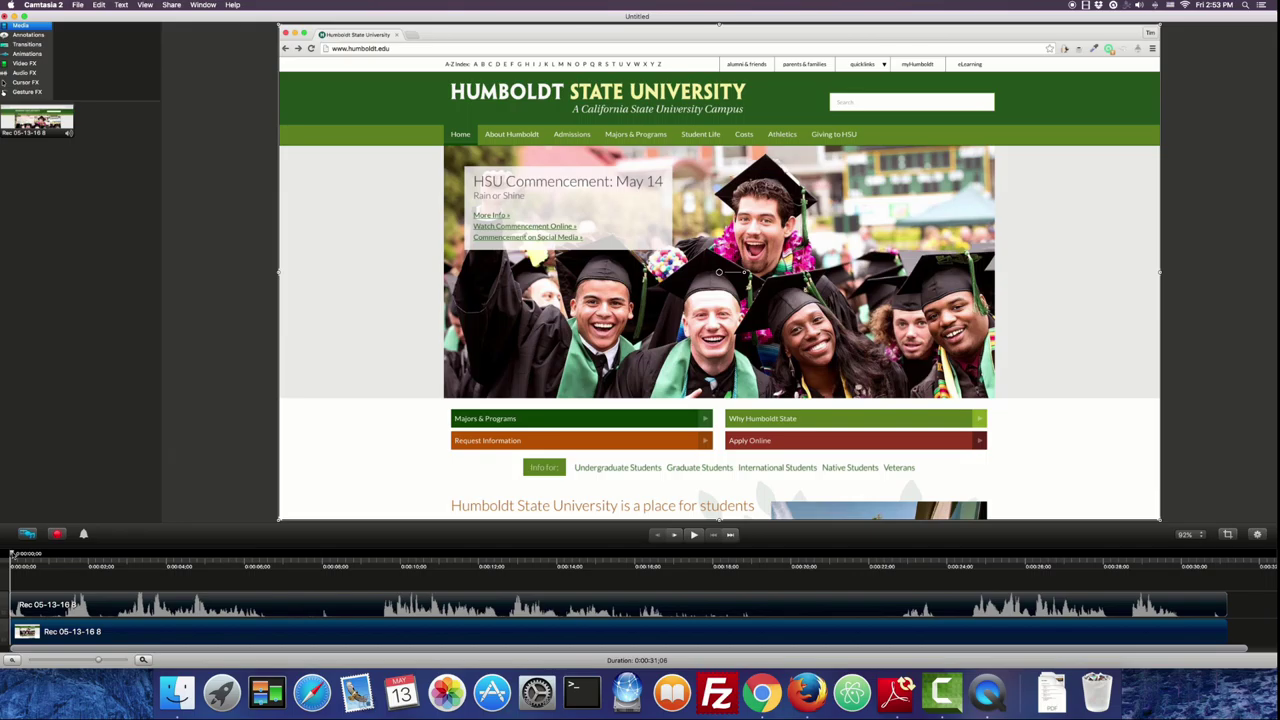
drag(13, 553, 141, 551)
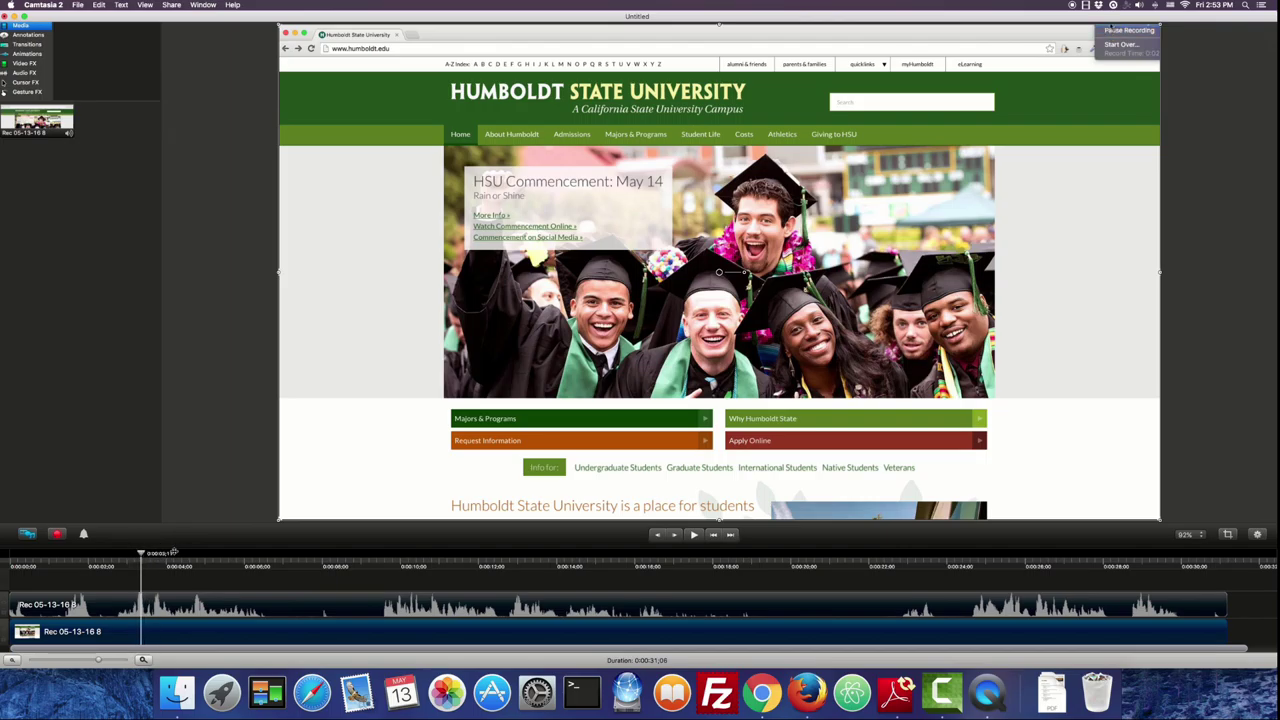
click(694, 536)
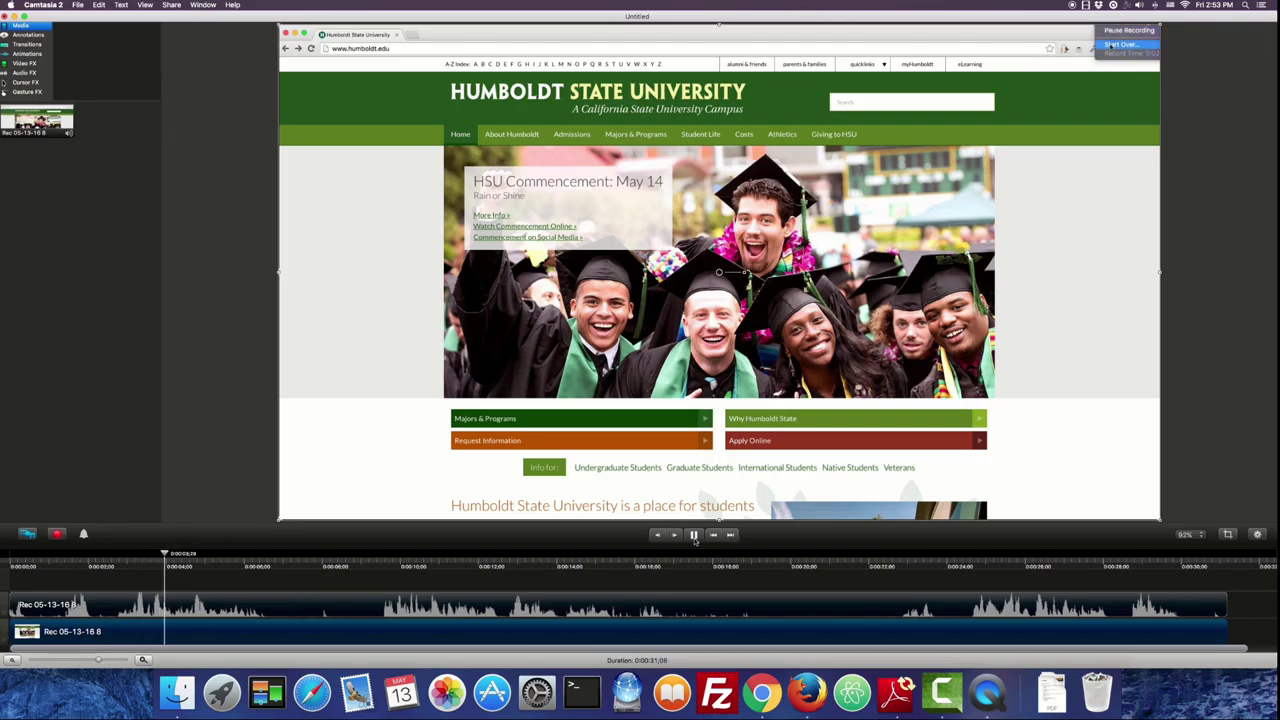
click(694, 536)
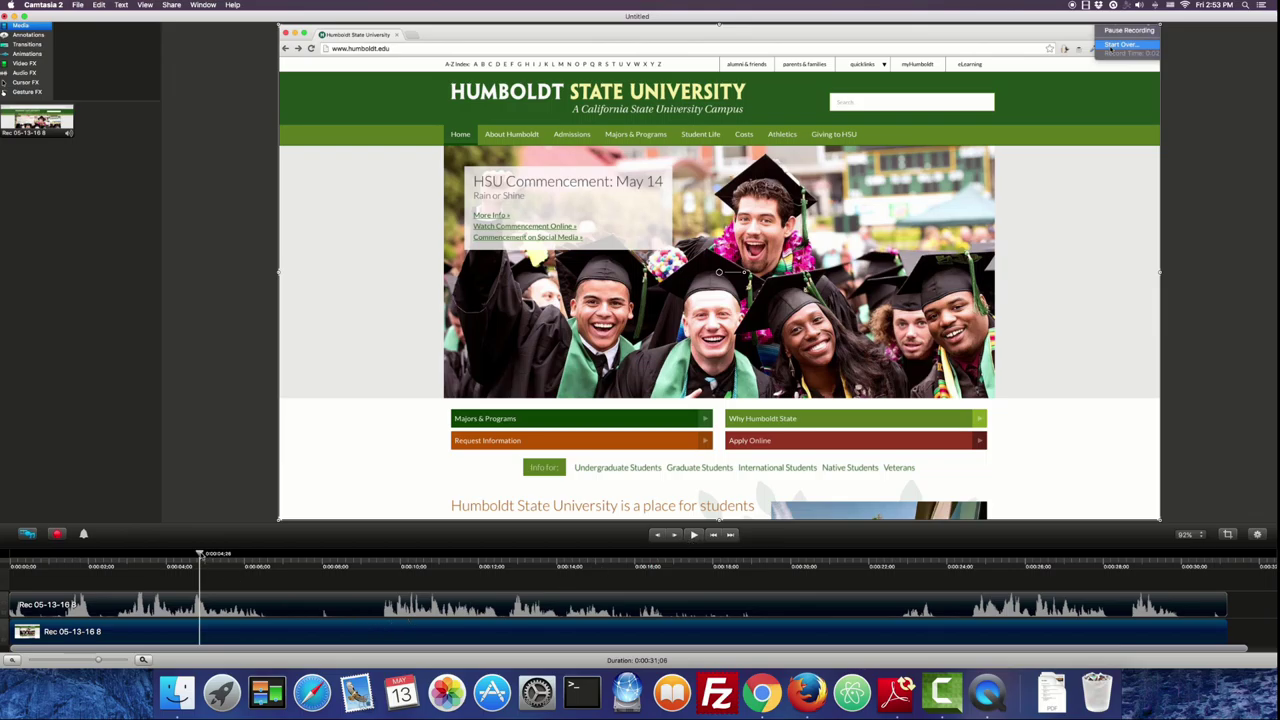
Step: Trim the video clip's end back to about 19 seconds, at the software downloads page
drag(200, 556, 371, 585)
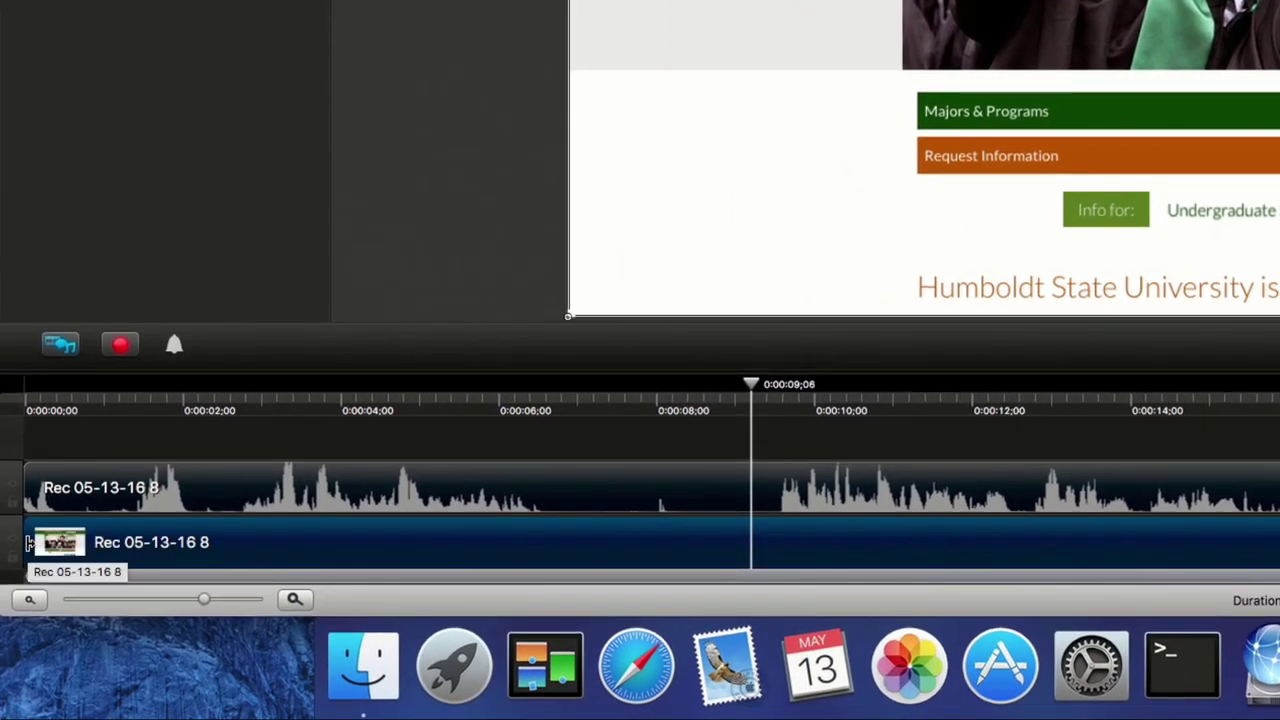
drag(30, 545, 752, 582)
drag(858, 557, 75, 588)
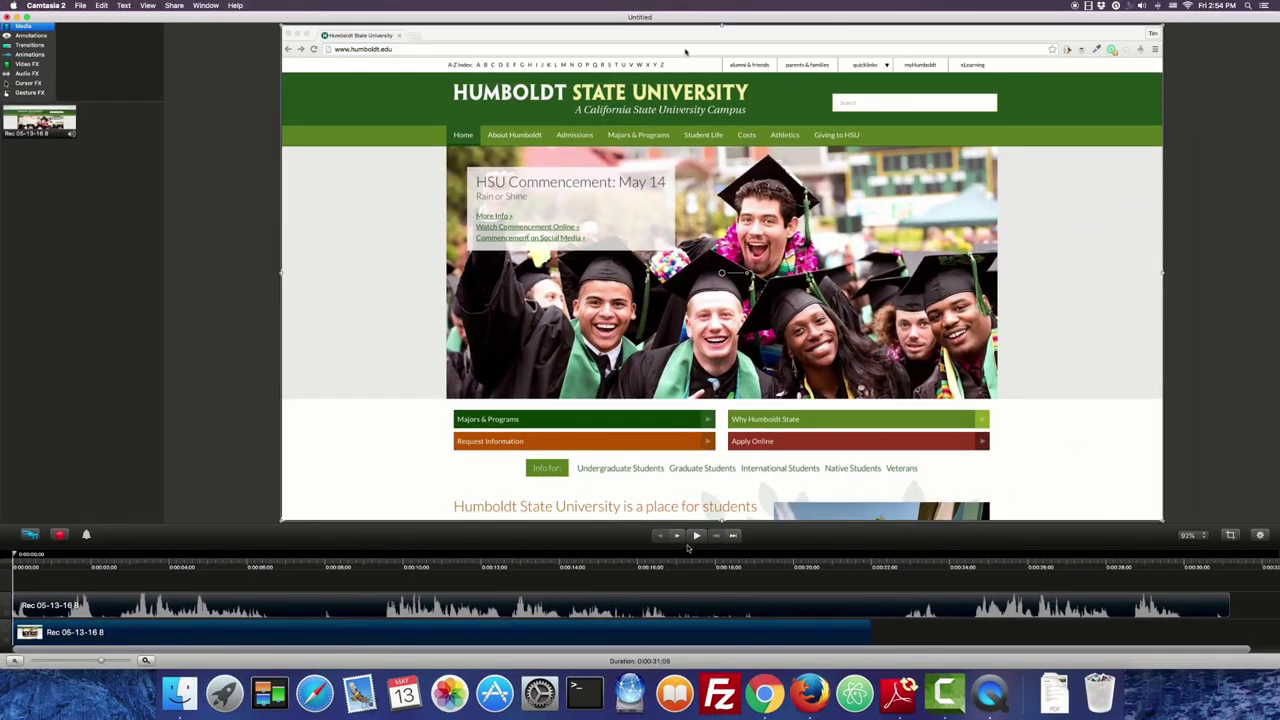
click(697, 535)
click(697, 535)
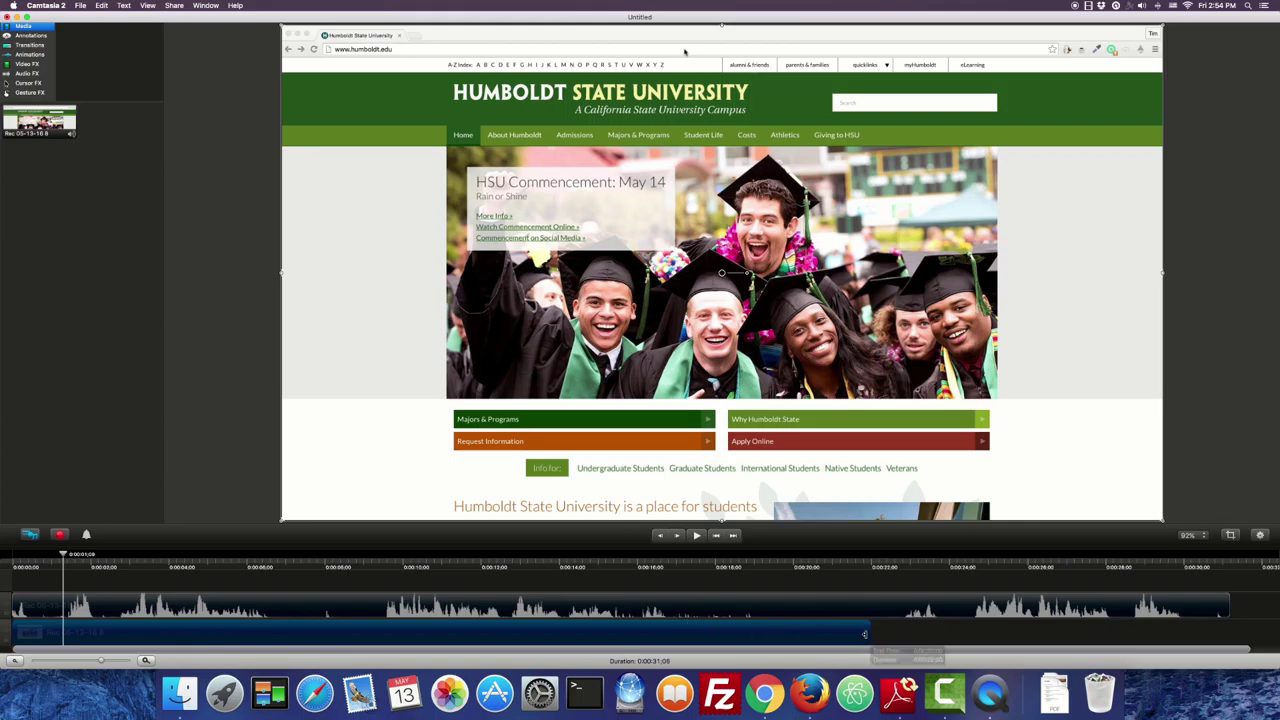
drag(62, 554, 778, 590)
drag(869, 632, 777, 628)
drag(775, 563, 314, 612)
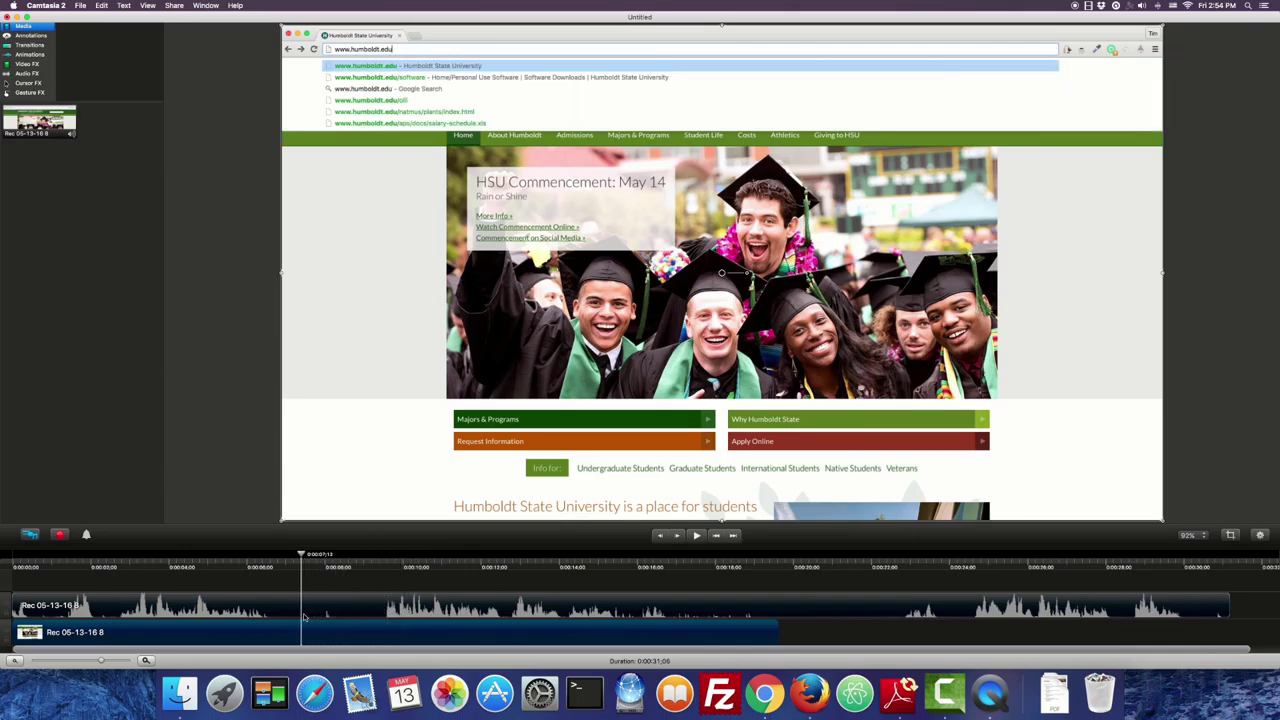
Step: Split the video clip at about 0:04 and again at about 0:07
drag(304, 617, 185, 640)
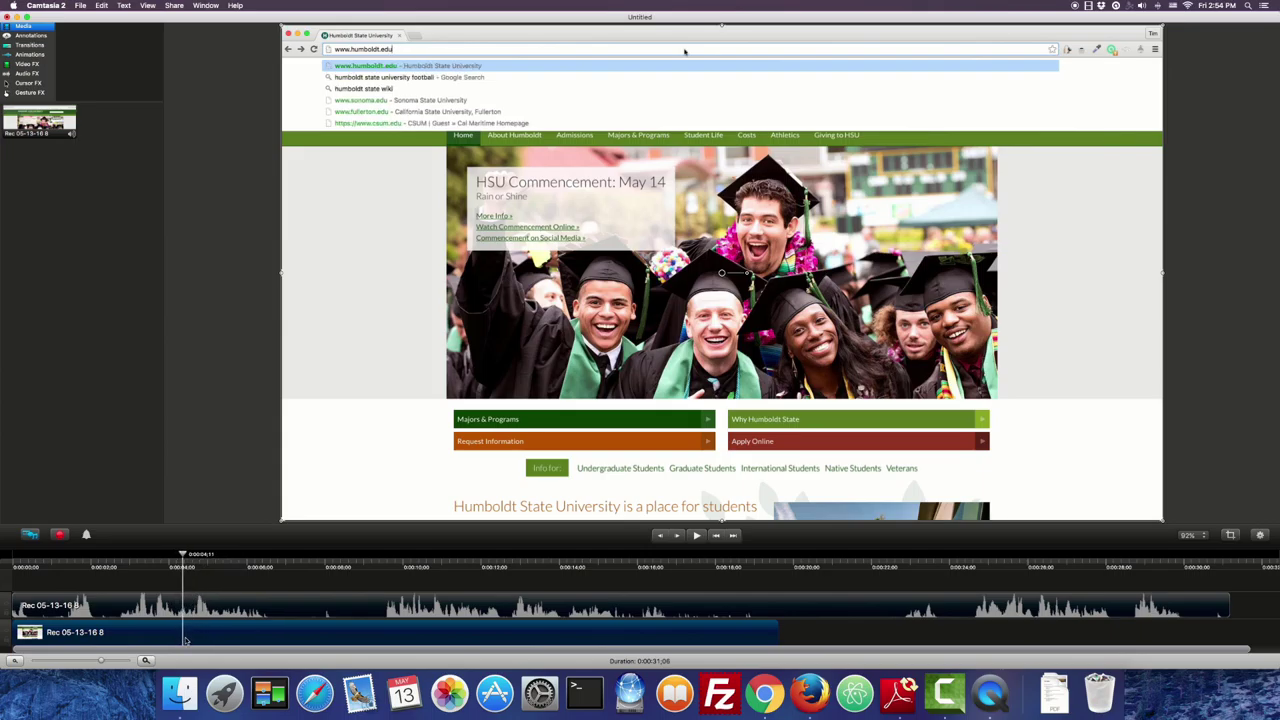
right_click(186, 555)
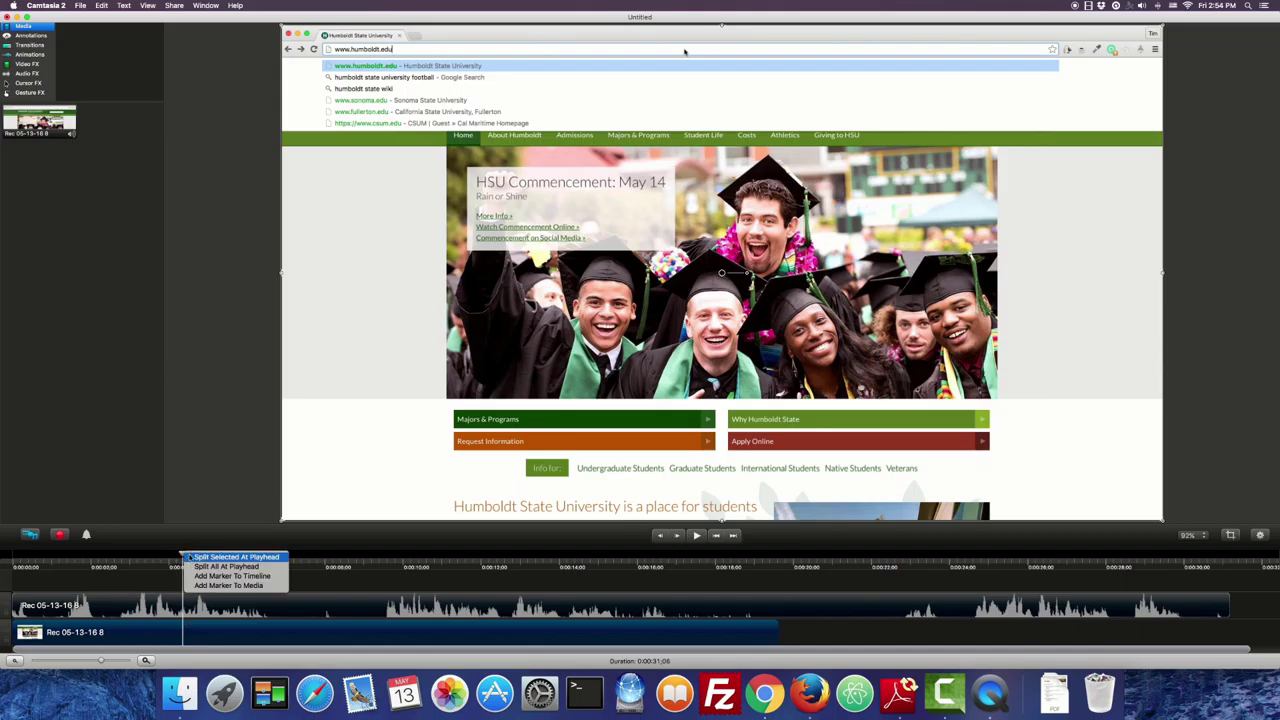
click(190, 557)
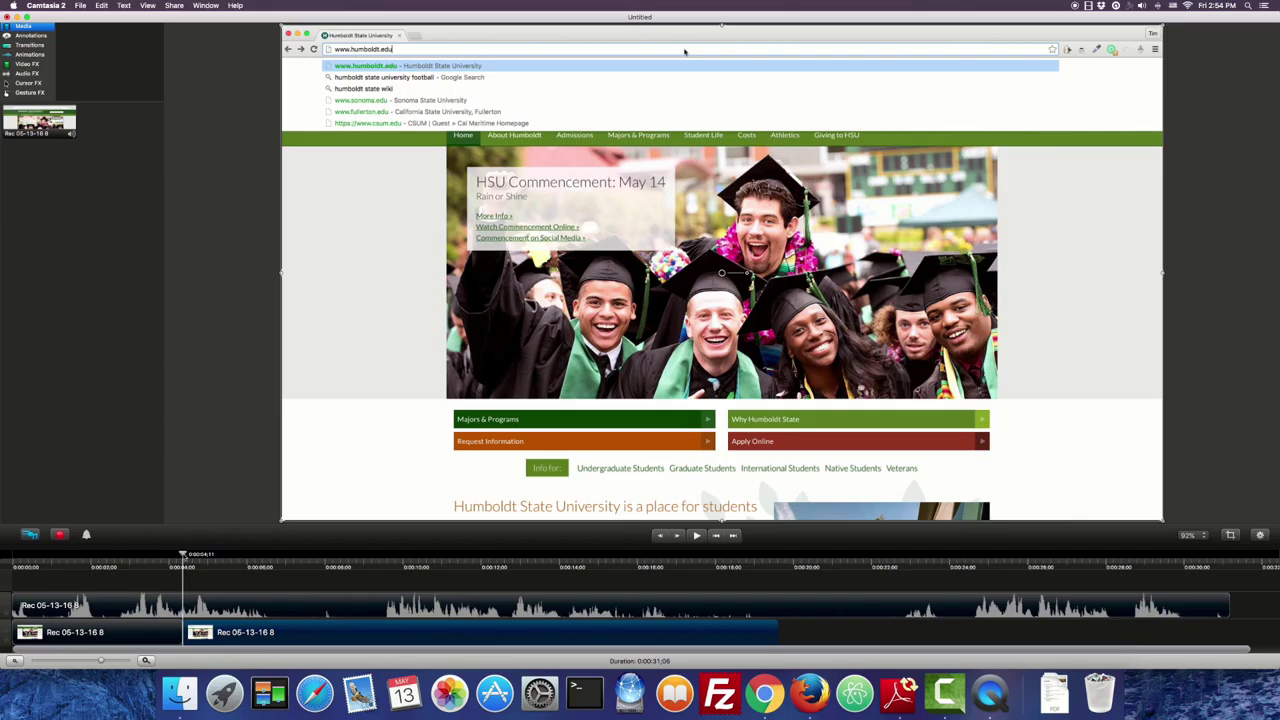
key(space)
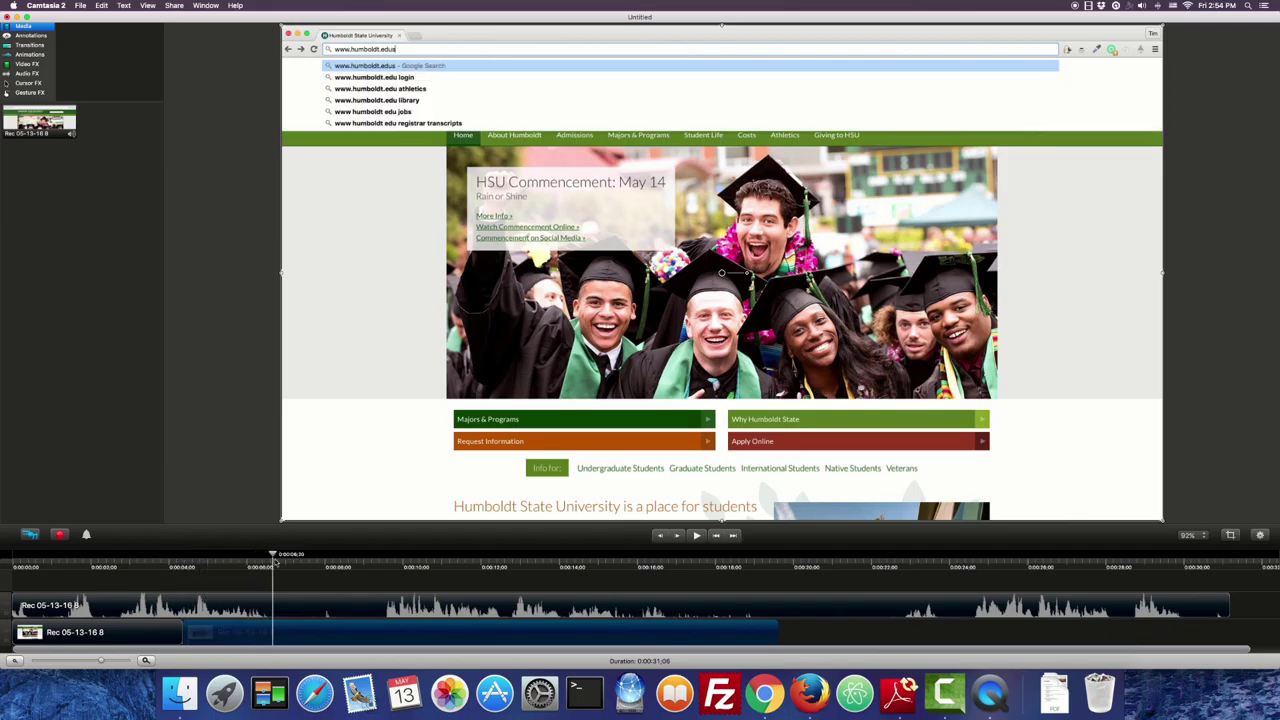
drag(274, 561, 314, 568)
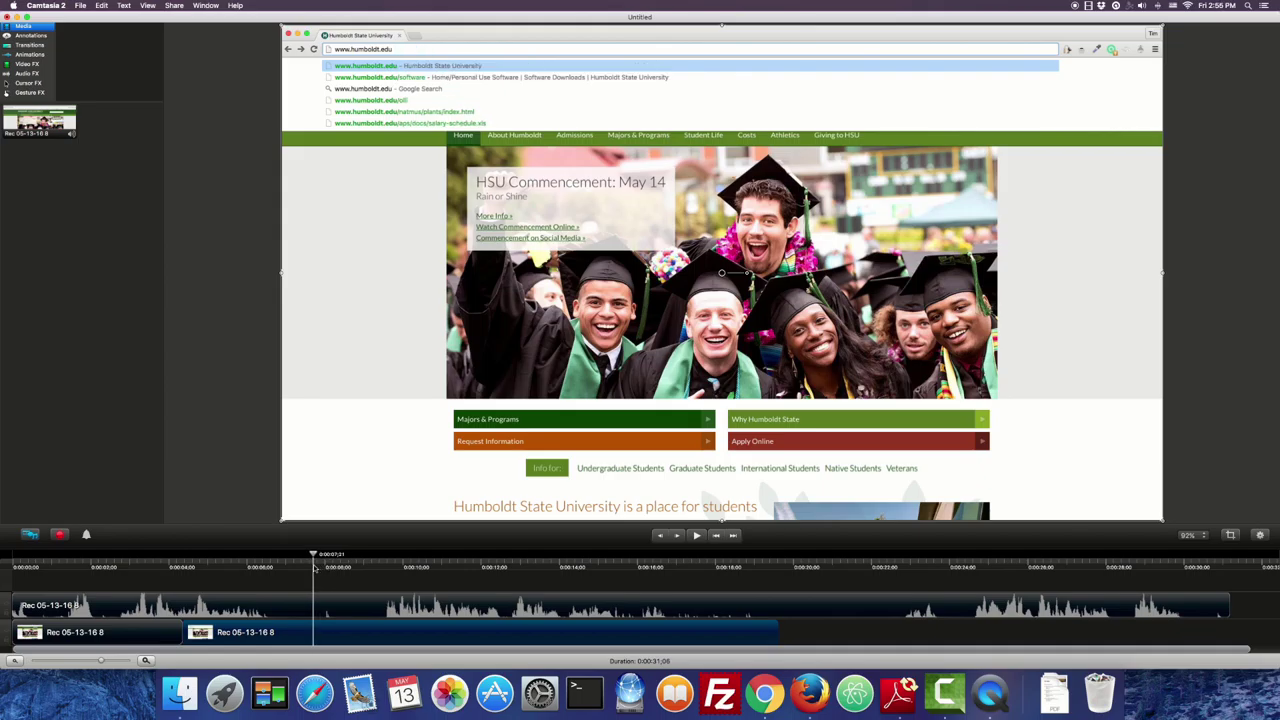
right_click(314, 556)
click(322, 560)
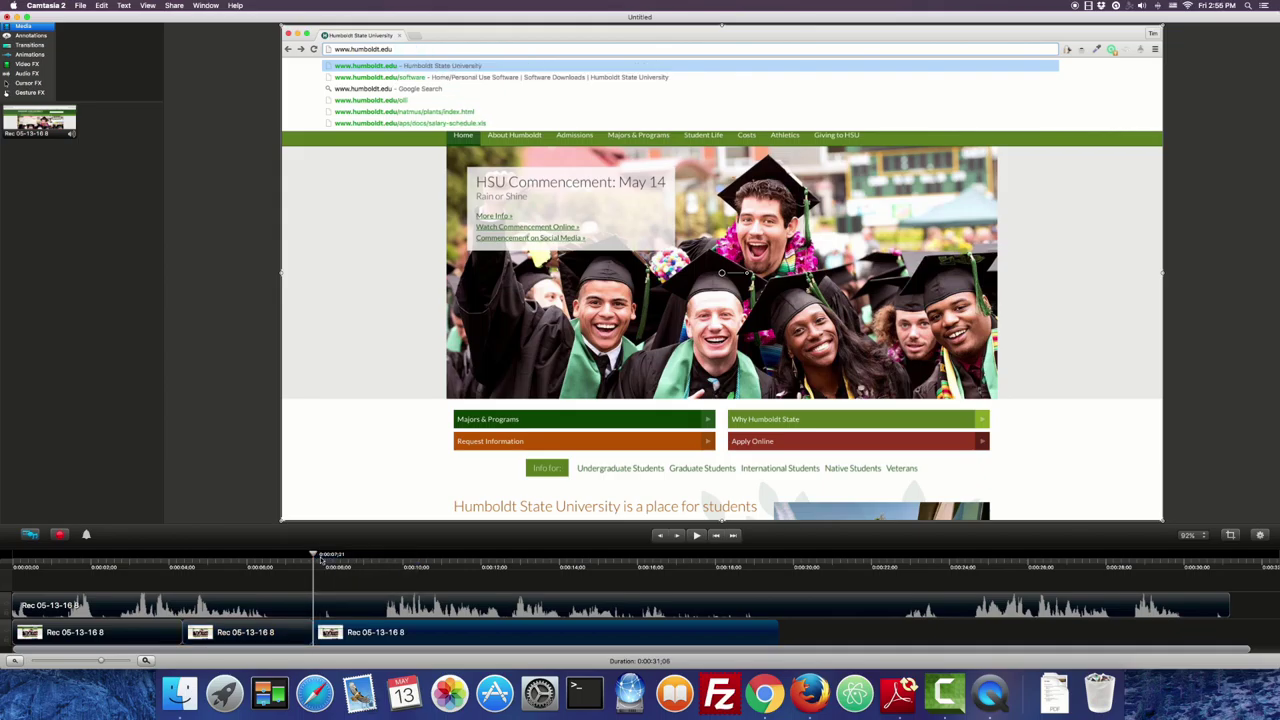
Step: Delete the middle piece and slide the last piece left to close the gap
click(289, 627)
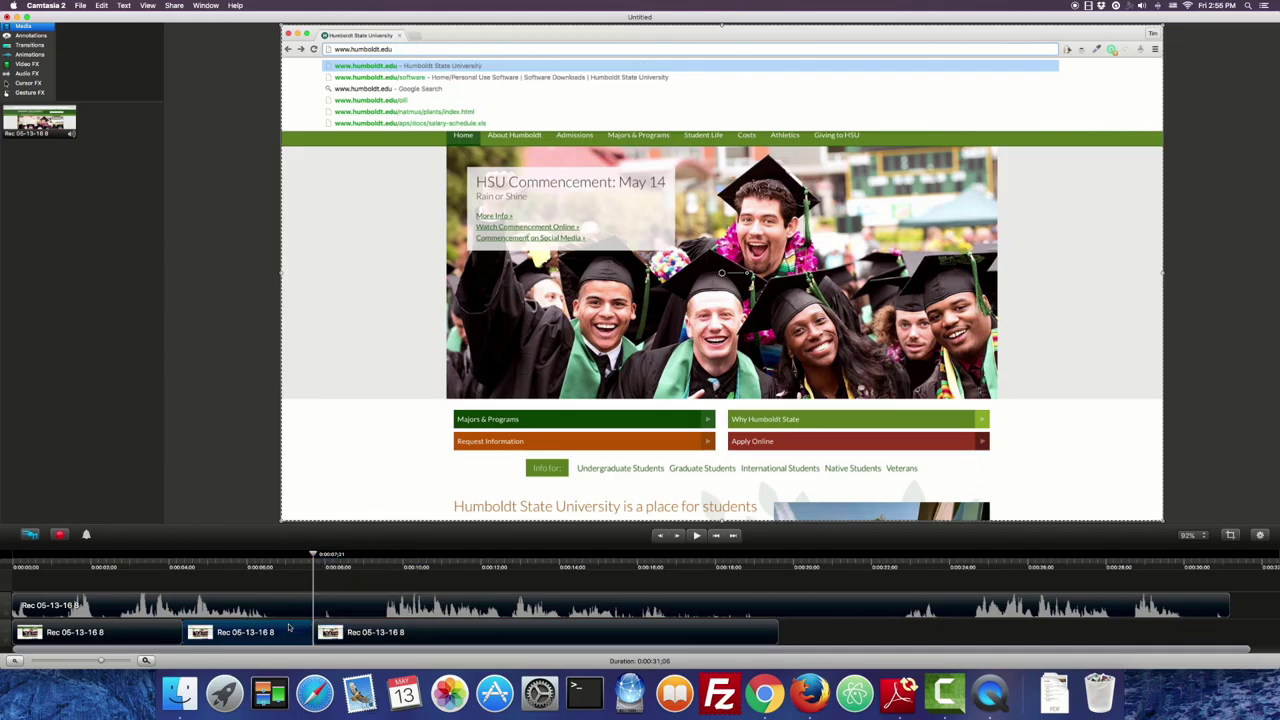
key(Delete)
click(338, 632)
drag(338, 632, 209, 632)
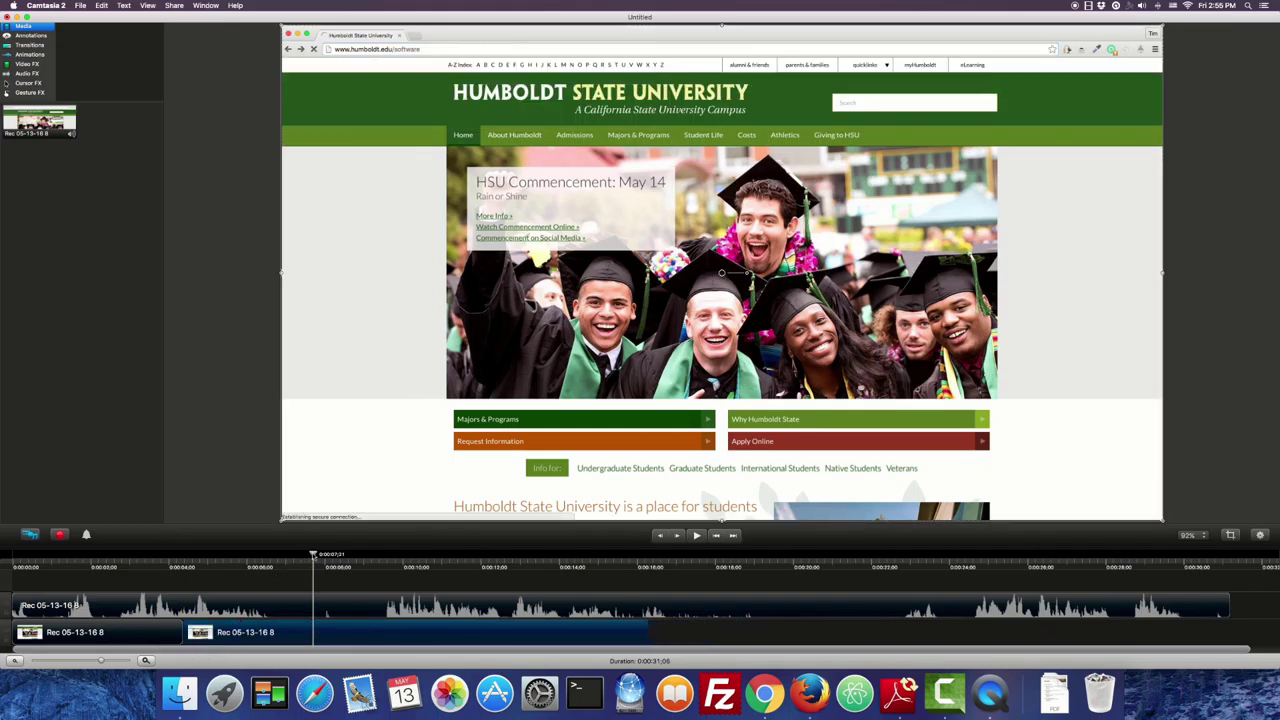
drag(313, 555, 14, 555)
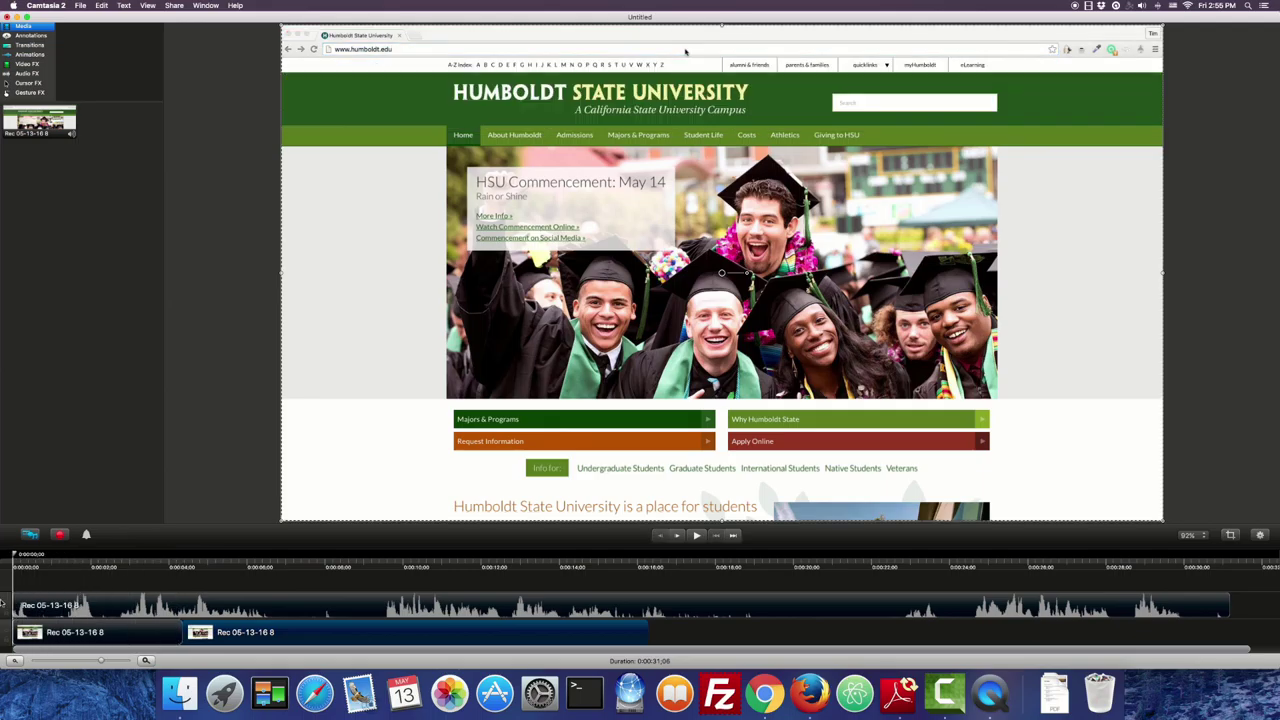
Step: Stitch the two remaining video pieces into one clip with Stitch Selected Media
click(697, 535)
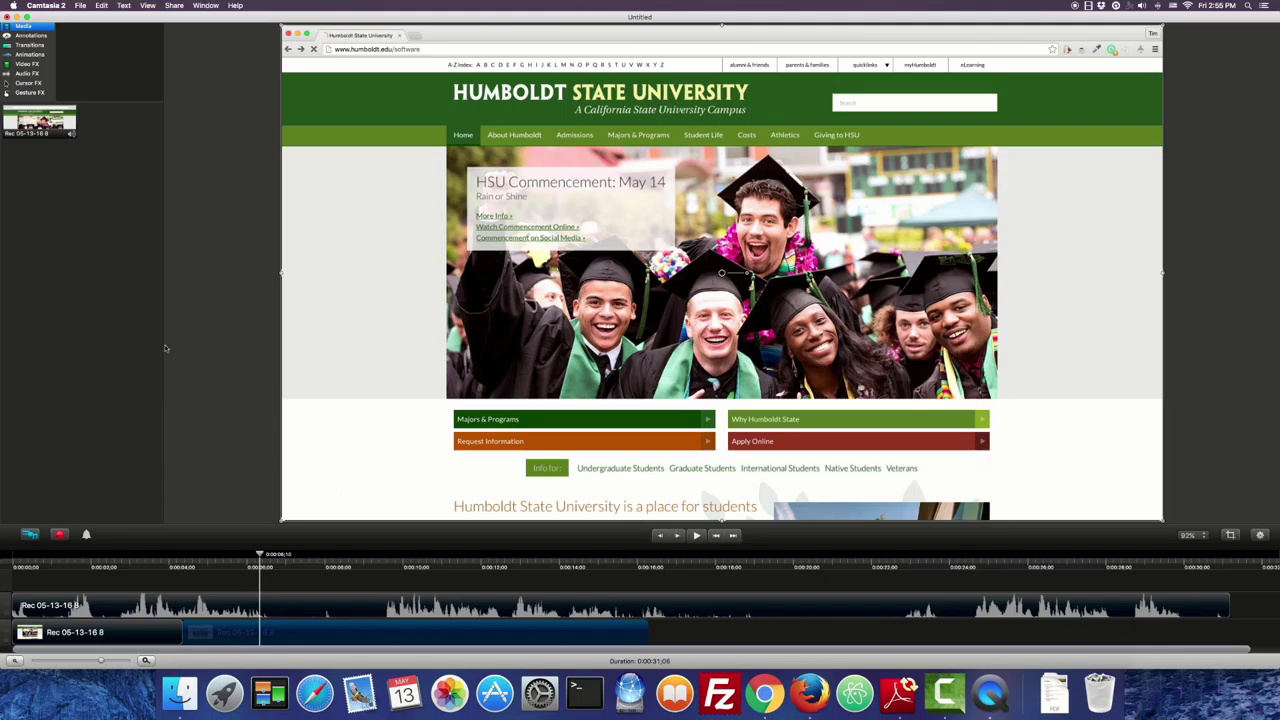
click(29, 83)
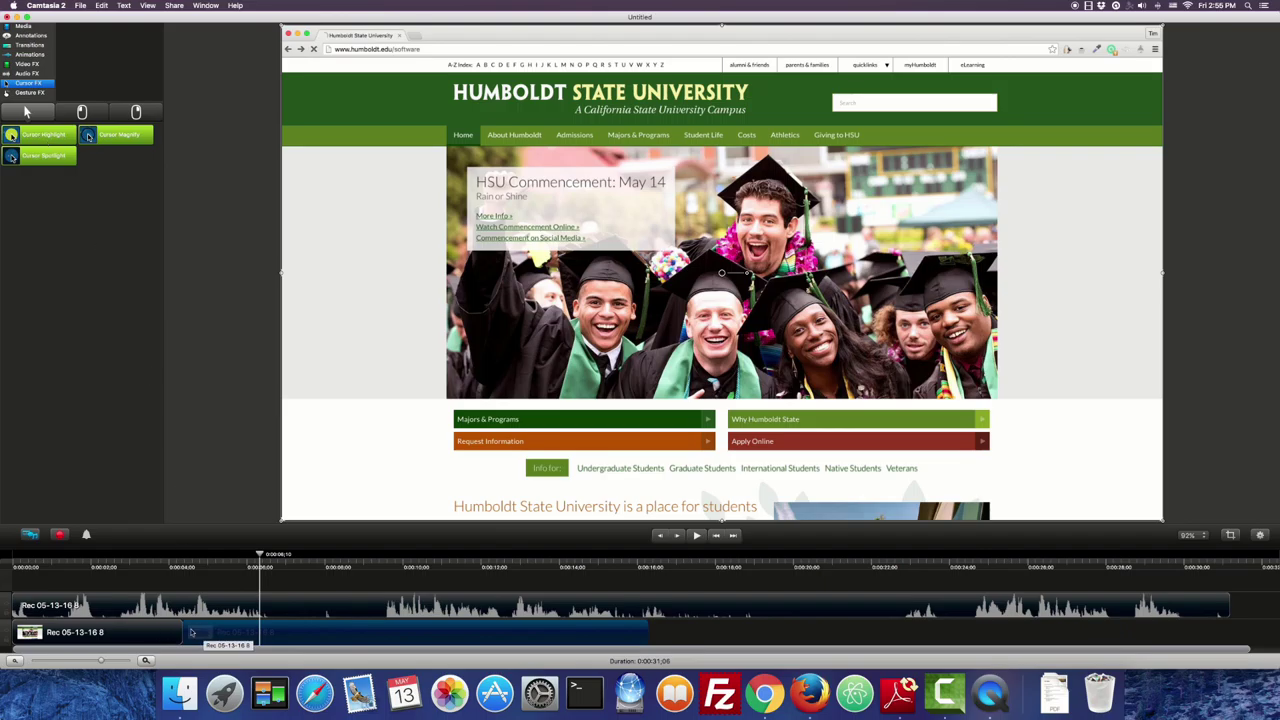
click(158, 632)
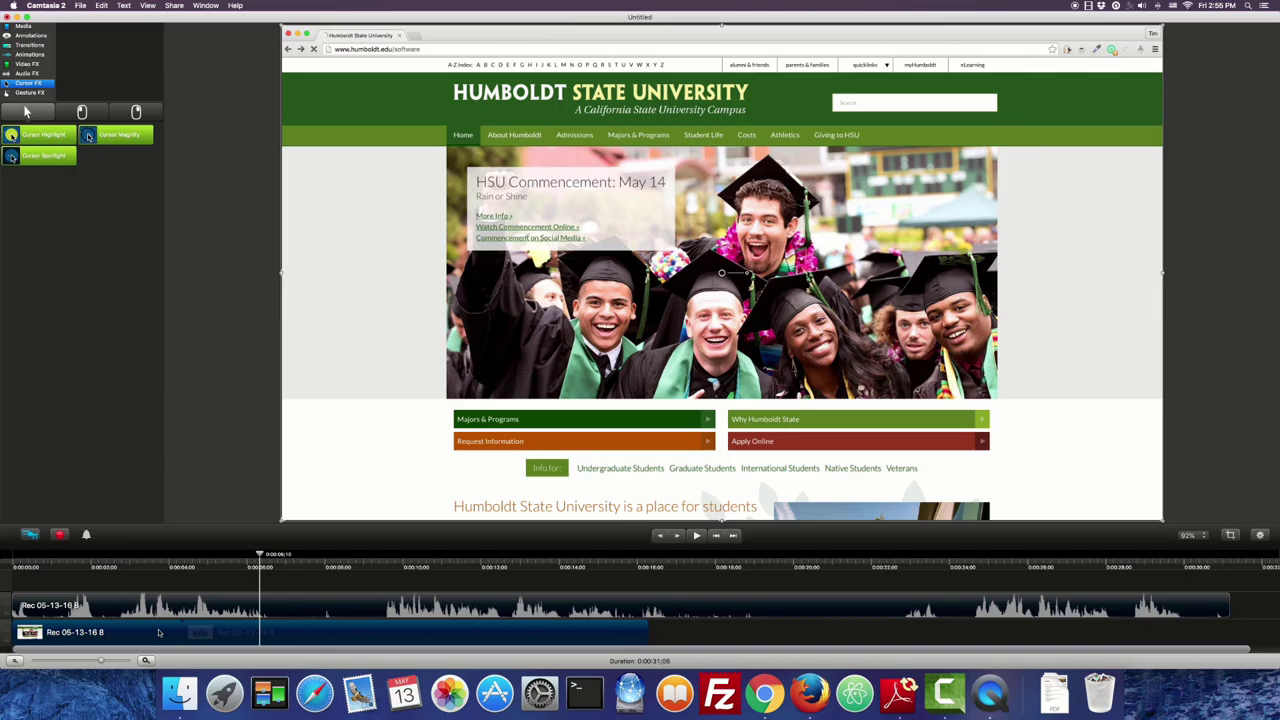
right_click(158, 632)
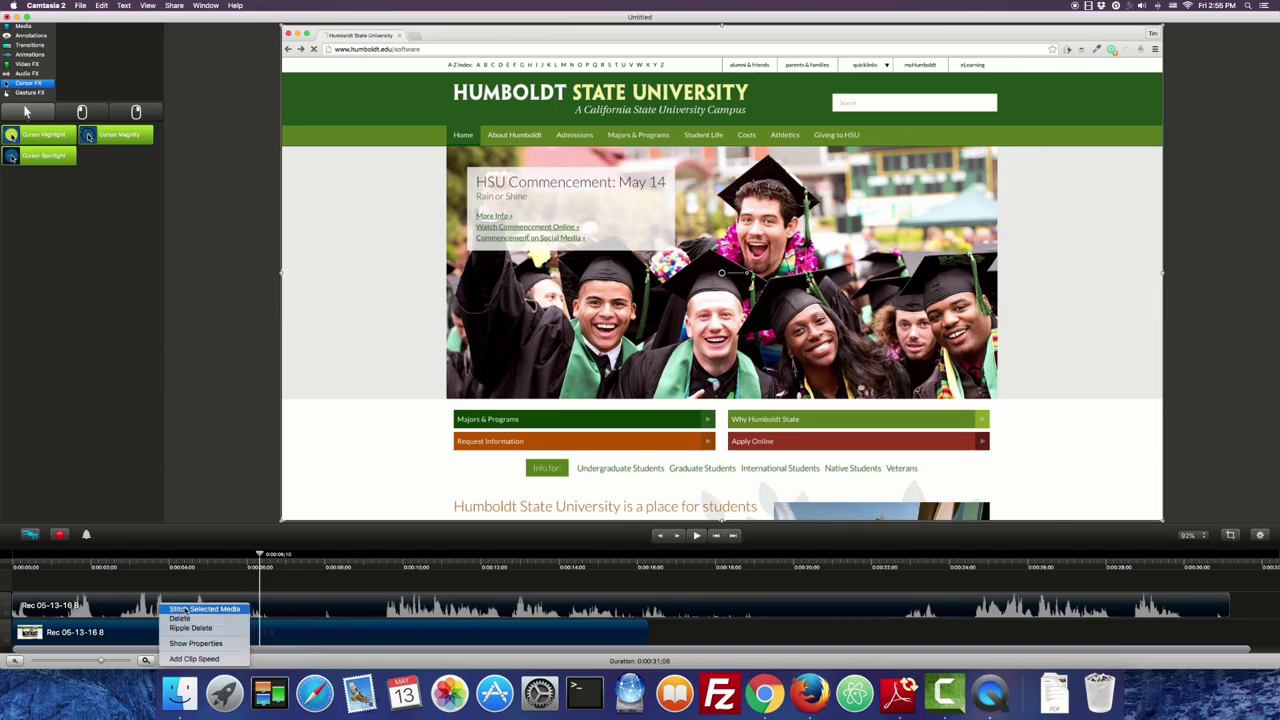
click(200, 608)
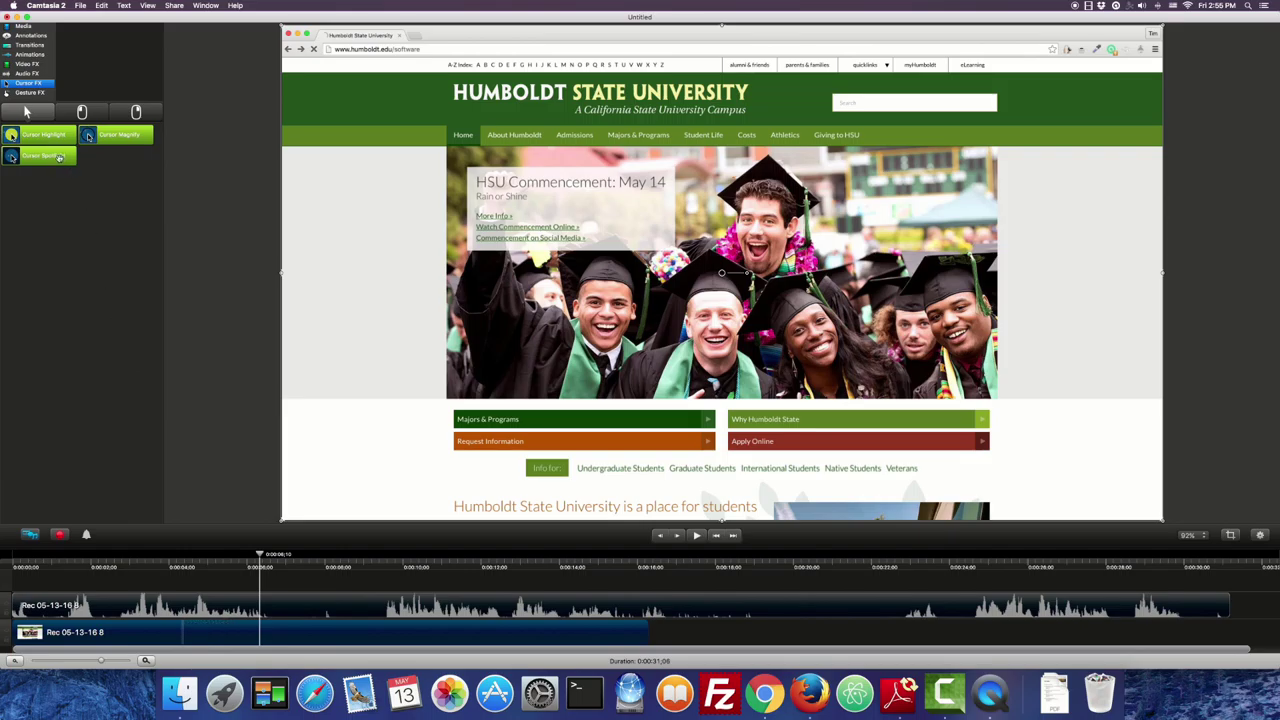
Step: Apply a yellow Cursor Highlight to the clip and lower its opacity to 47%
drag(42, 142, 166, 637)
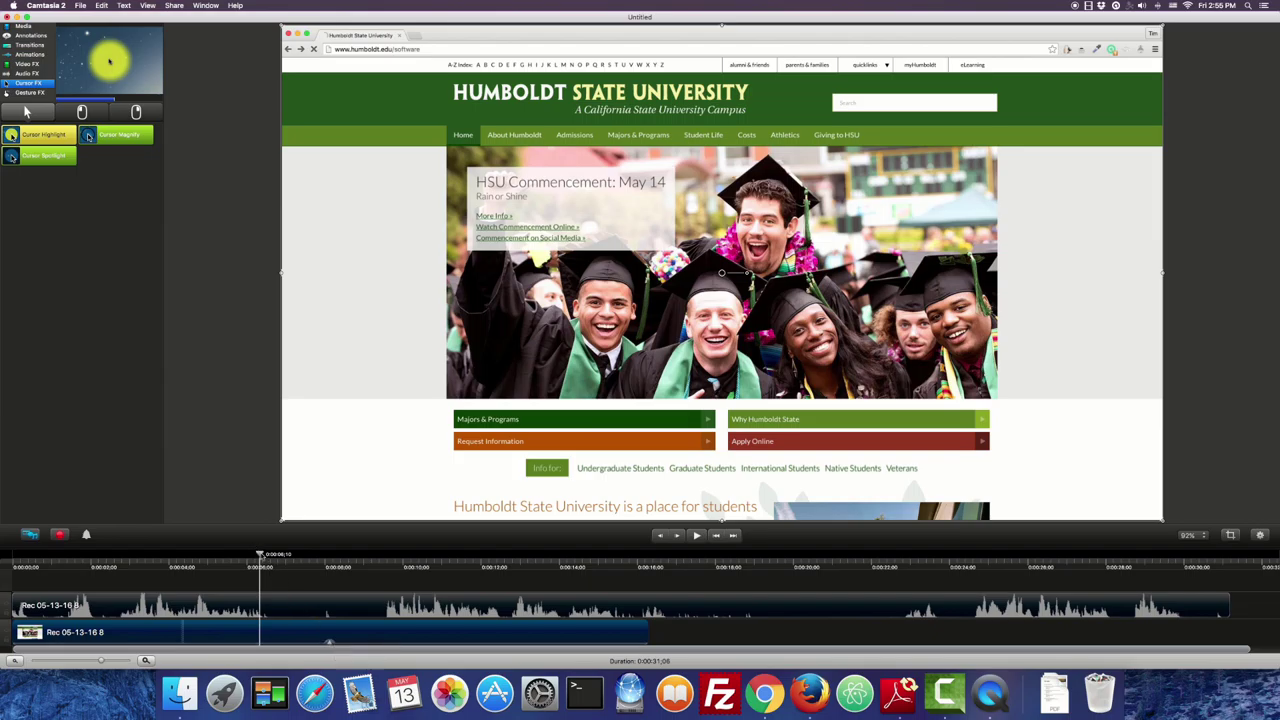
key(space)
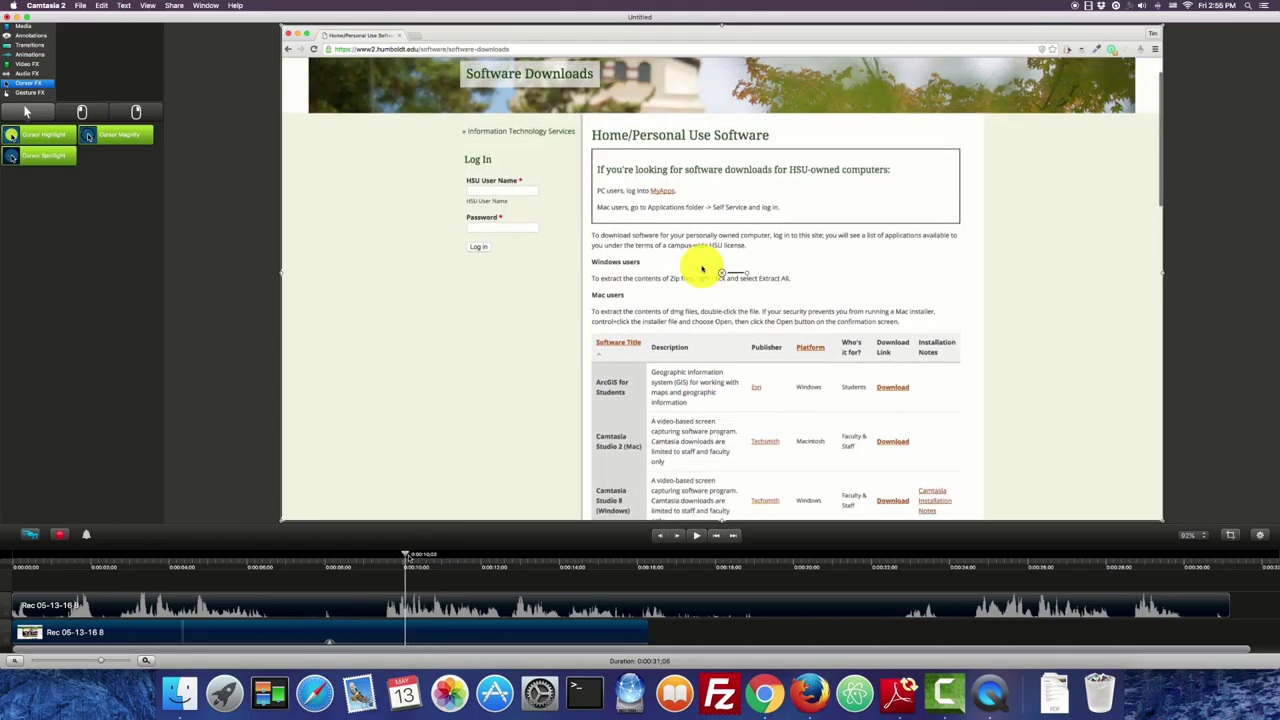
click(330, 640)
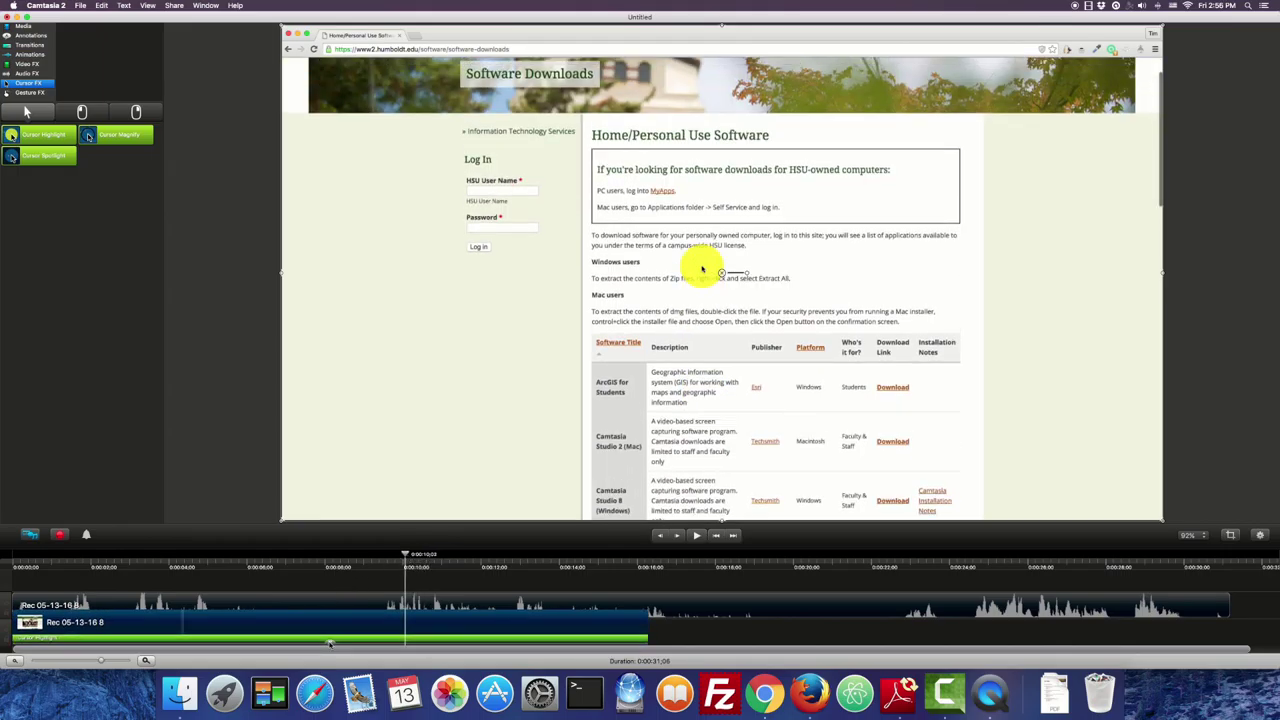
click(328, 640)
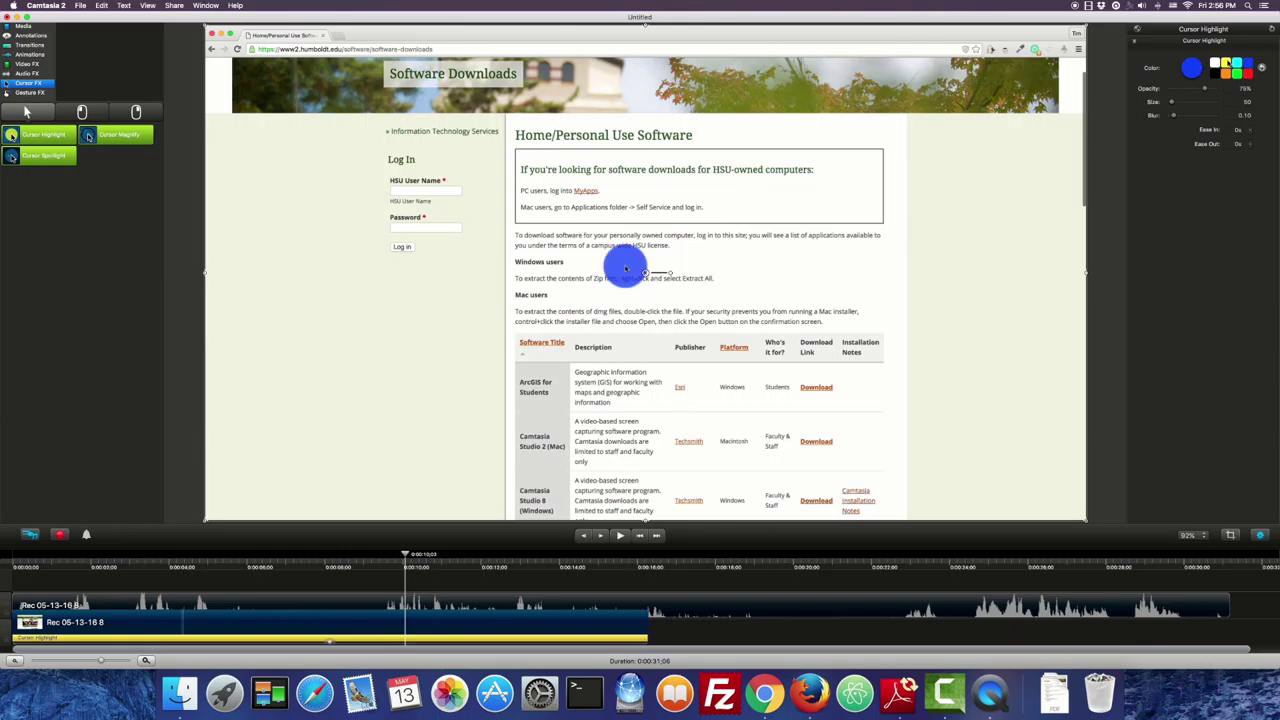
drag(1205, 89, 1173, 104)
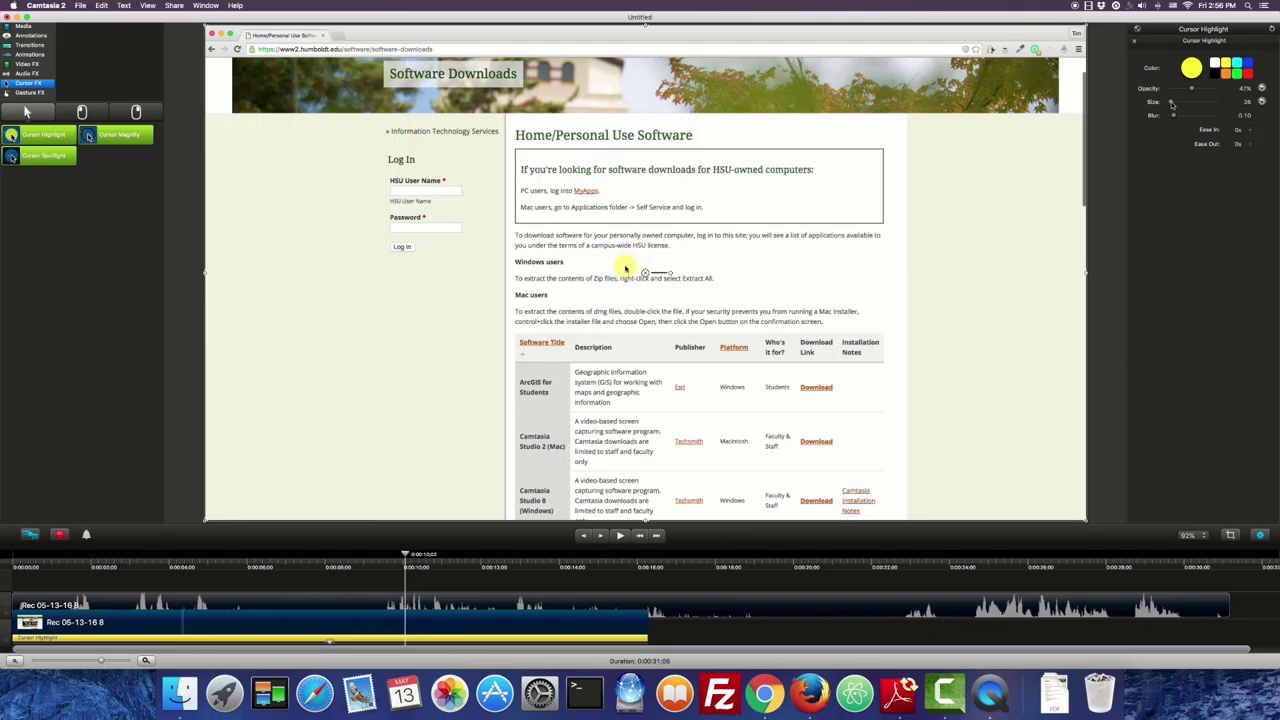
Step: Enlarge the video clip to 145% scale
click(633, 609)
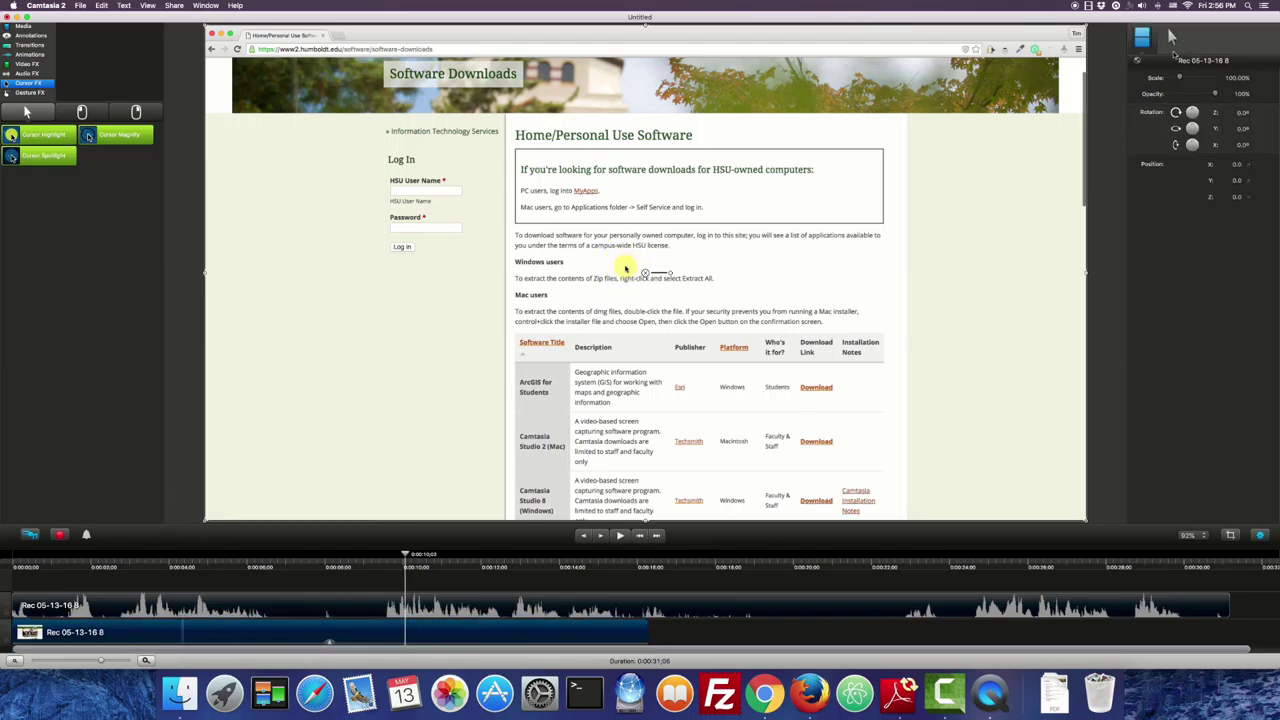
click(1174, 52)
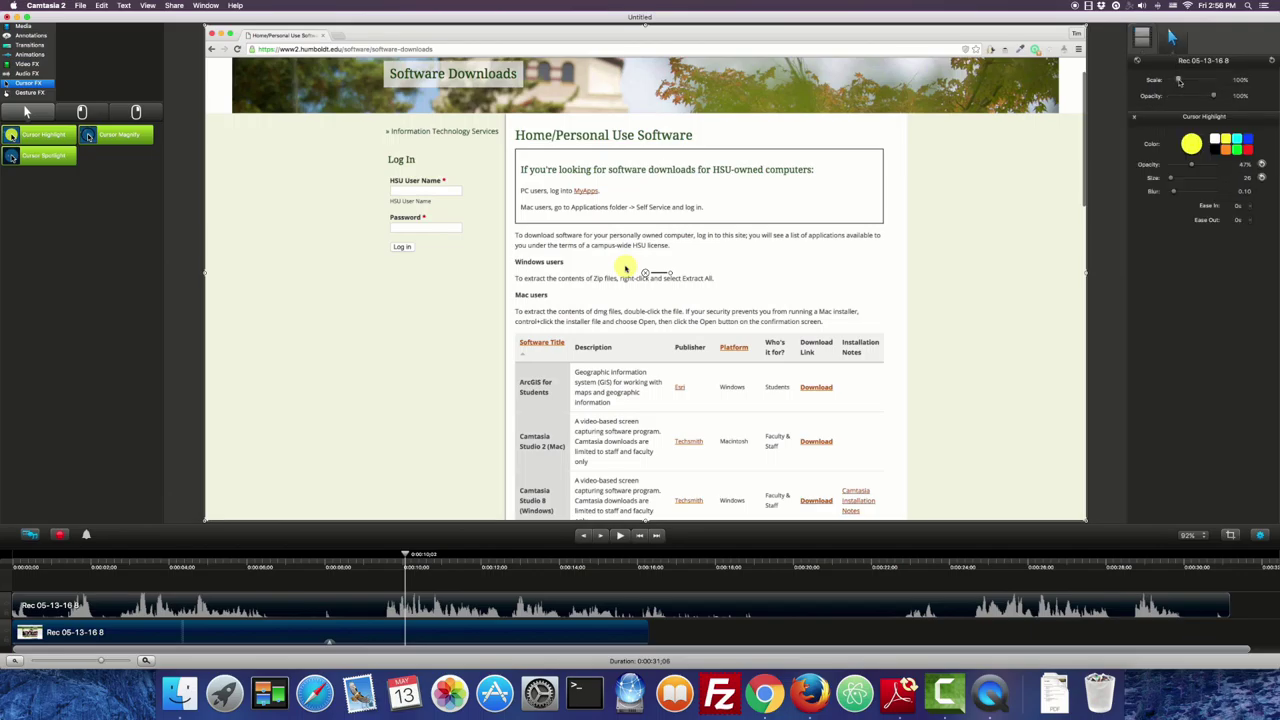
drag(1178, 79, 1184, 82)
drag(405, 556, 28, 556)
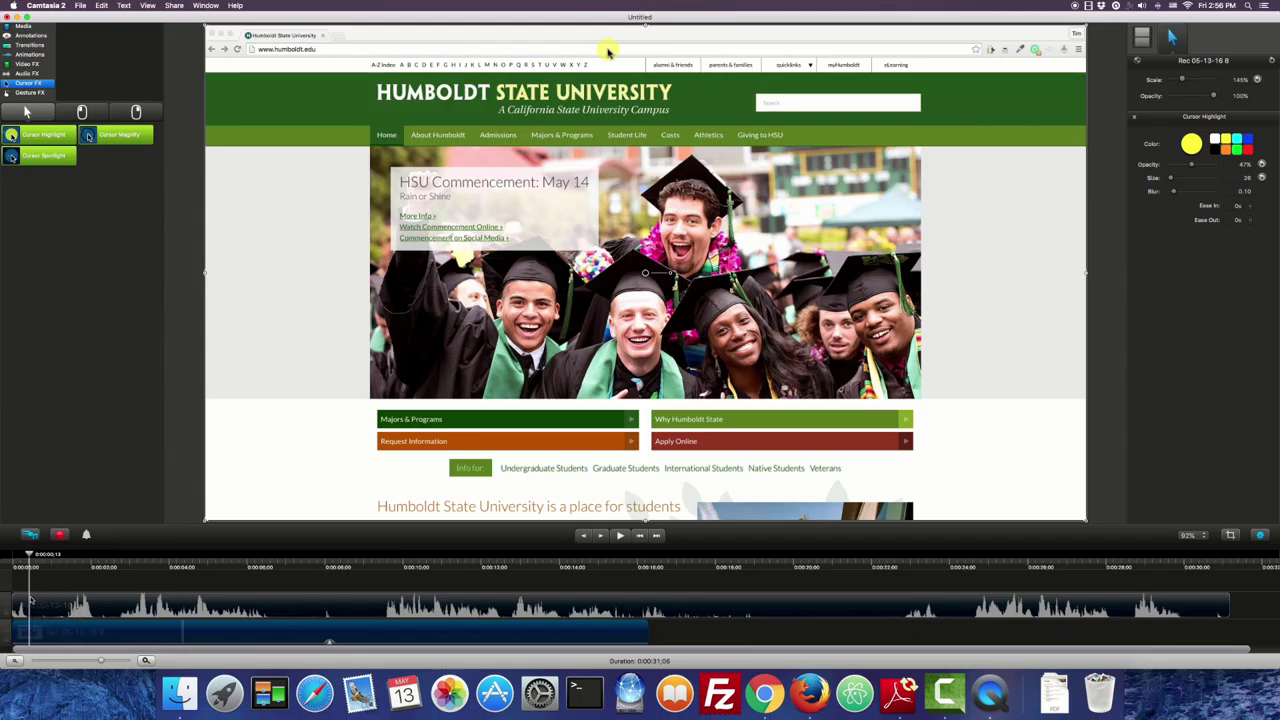
Step: Add red Left Click Rings without rings before clicks, with duration 1.00
click(80, 116)
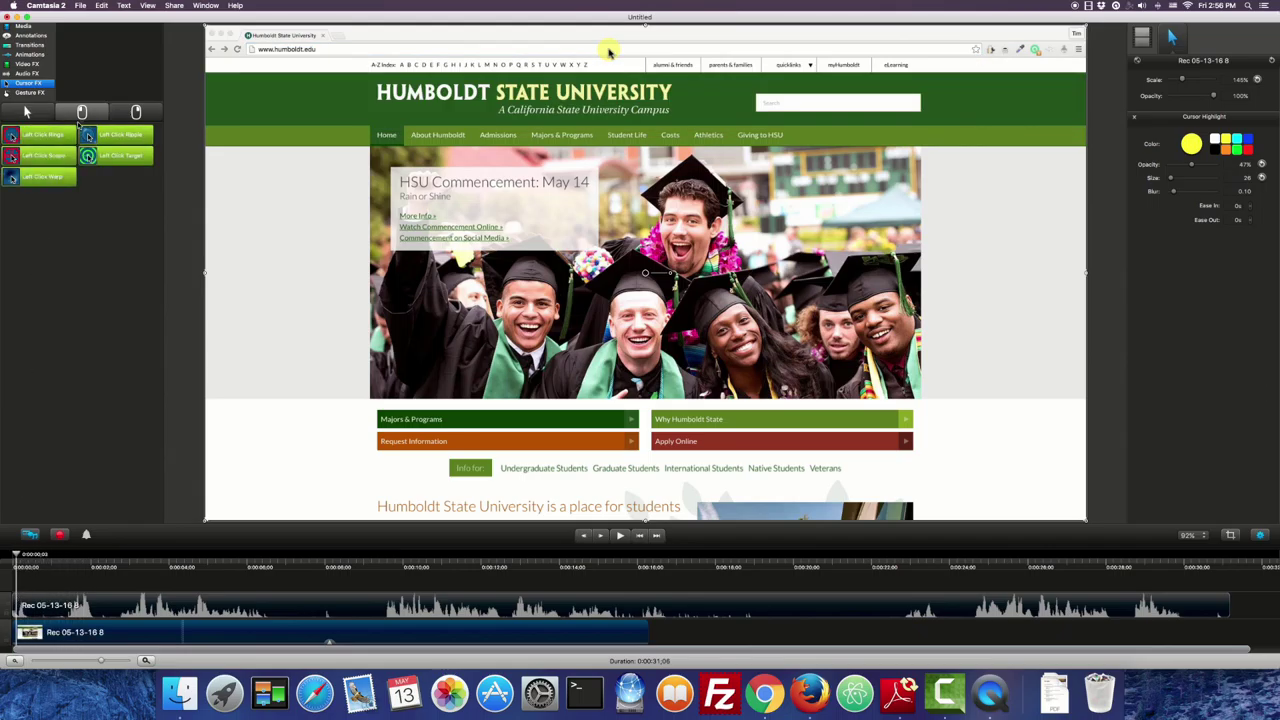
drag(40, 134, 88, 632)
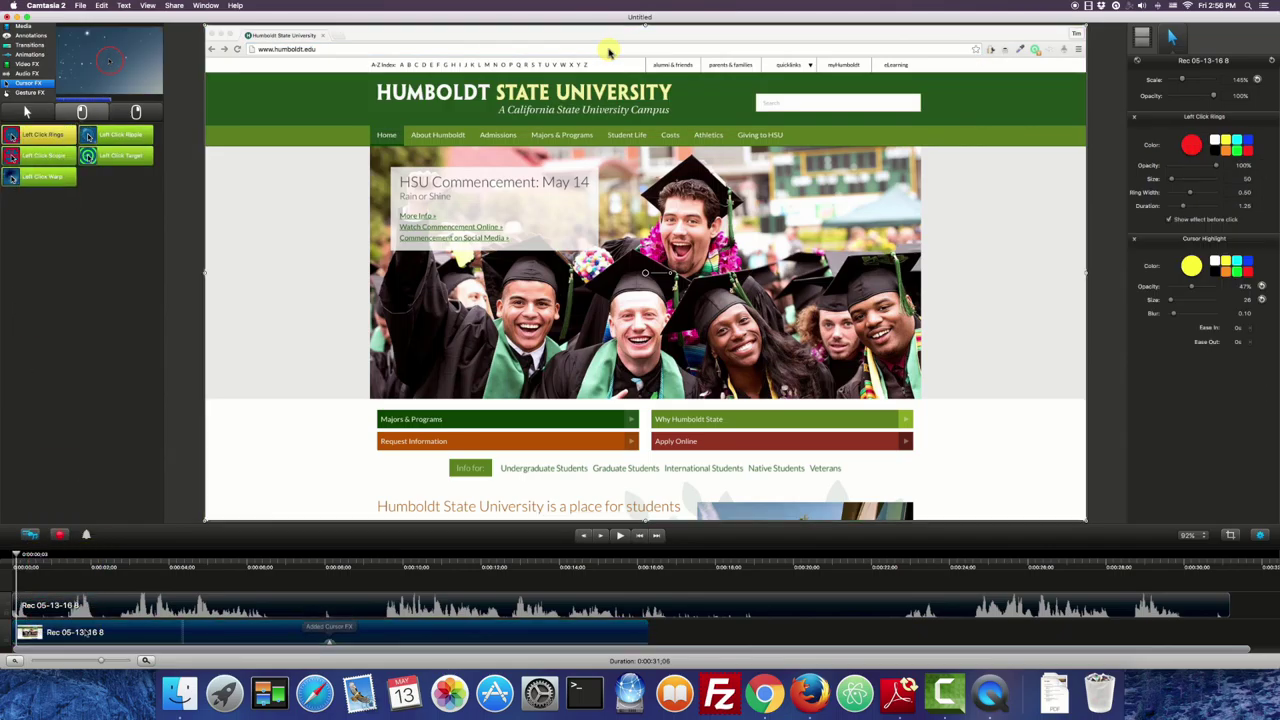
drag(17, 556, 118, 567)
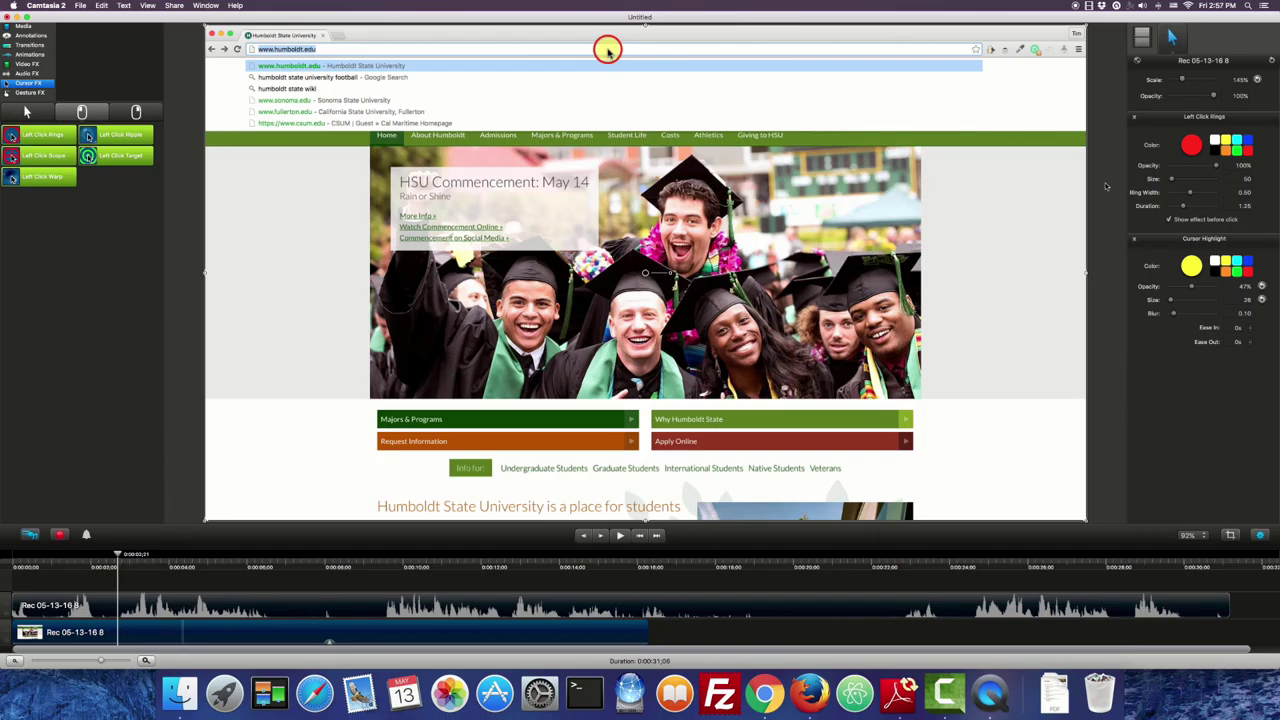
click(1171, 220)
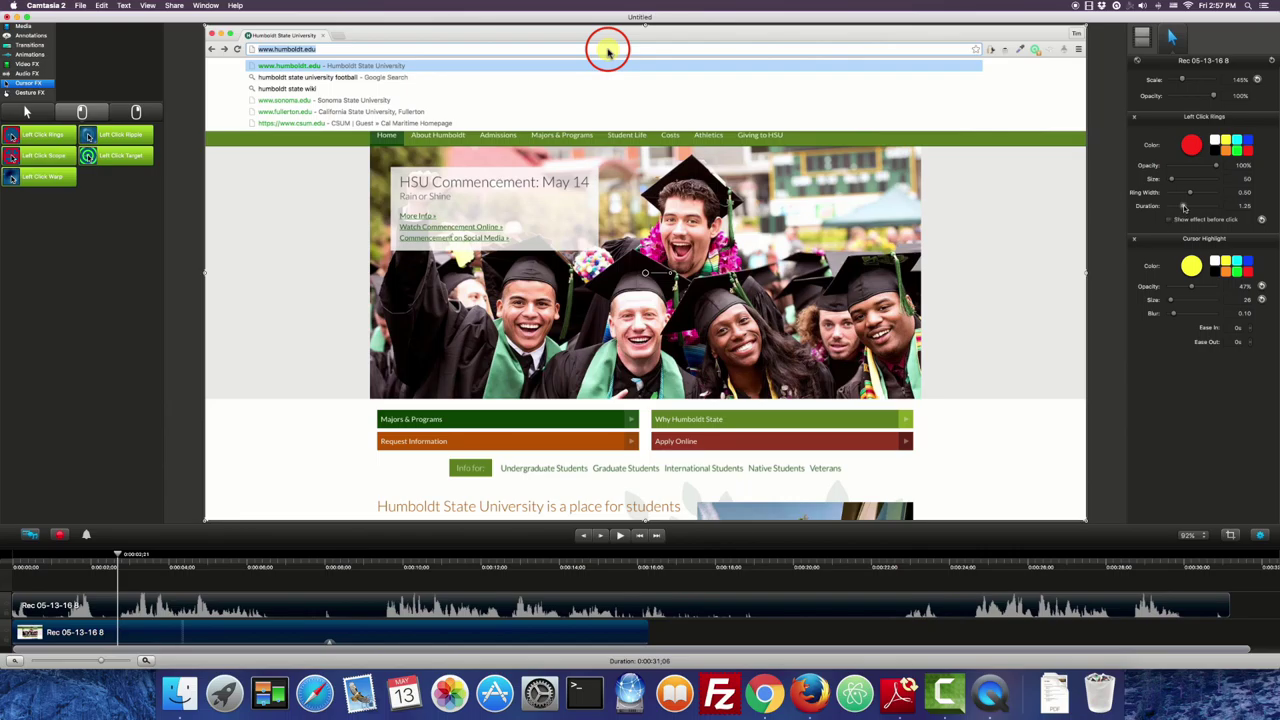
drag(1184, 206, 1180, 207)
Step: Preview the recording from about one to three seconds, then show the Animations presets
drag(117, 555, 60, 555)
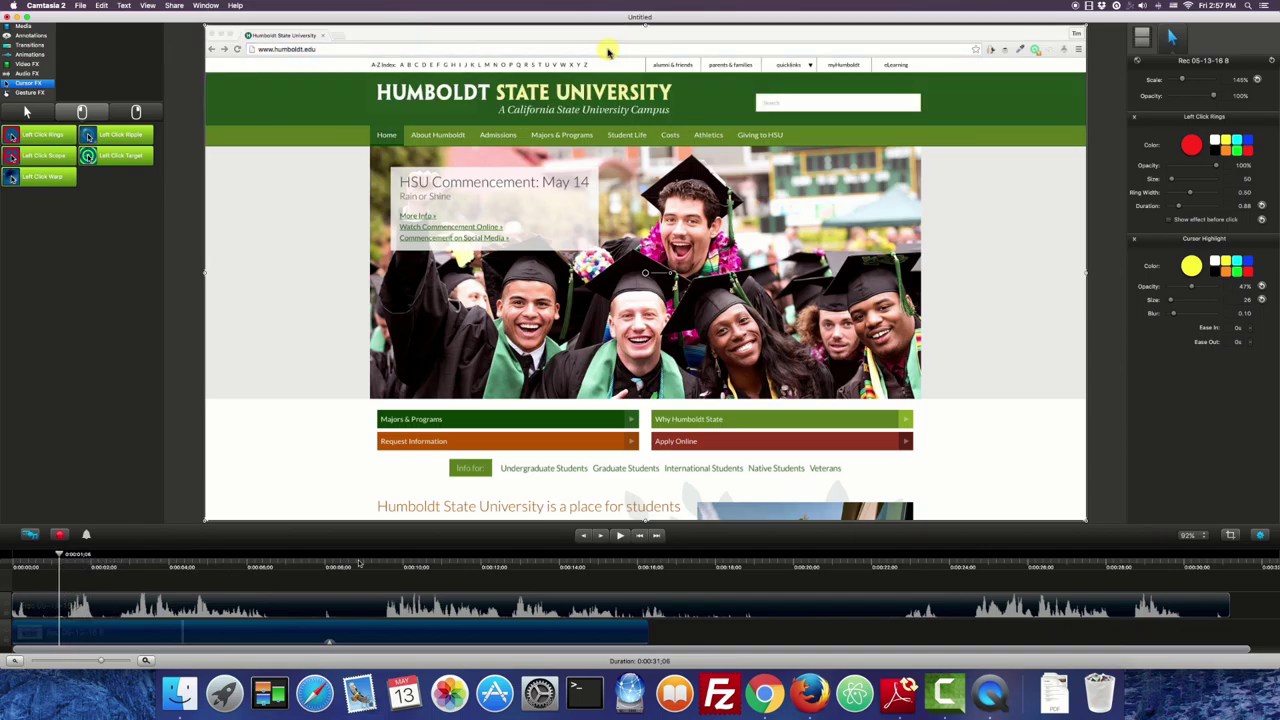
click(620, 536)
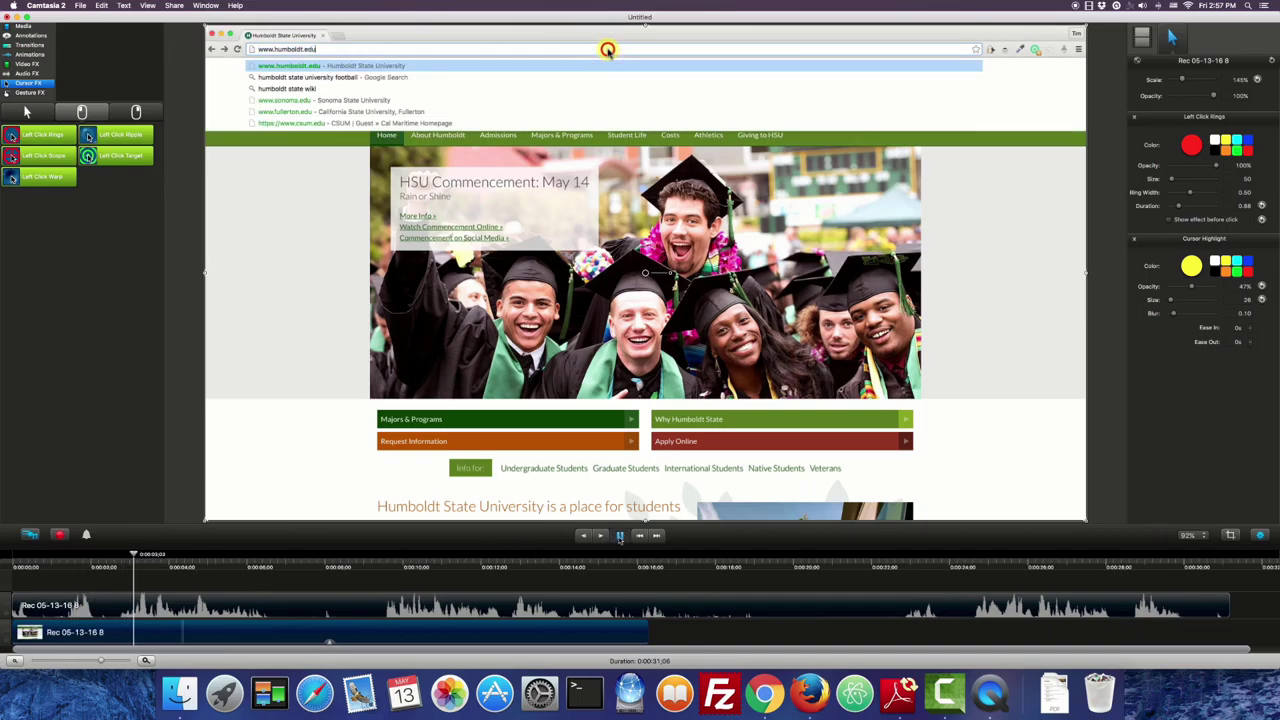
click(620, 536)
click(28, 55)
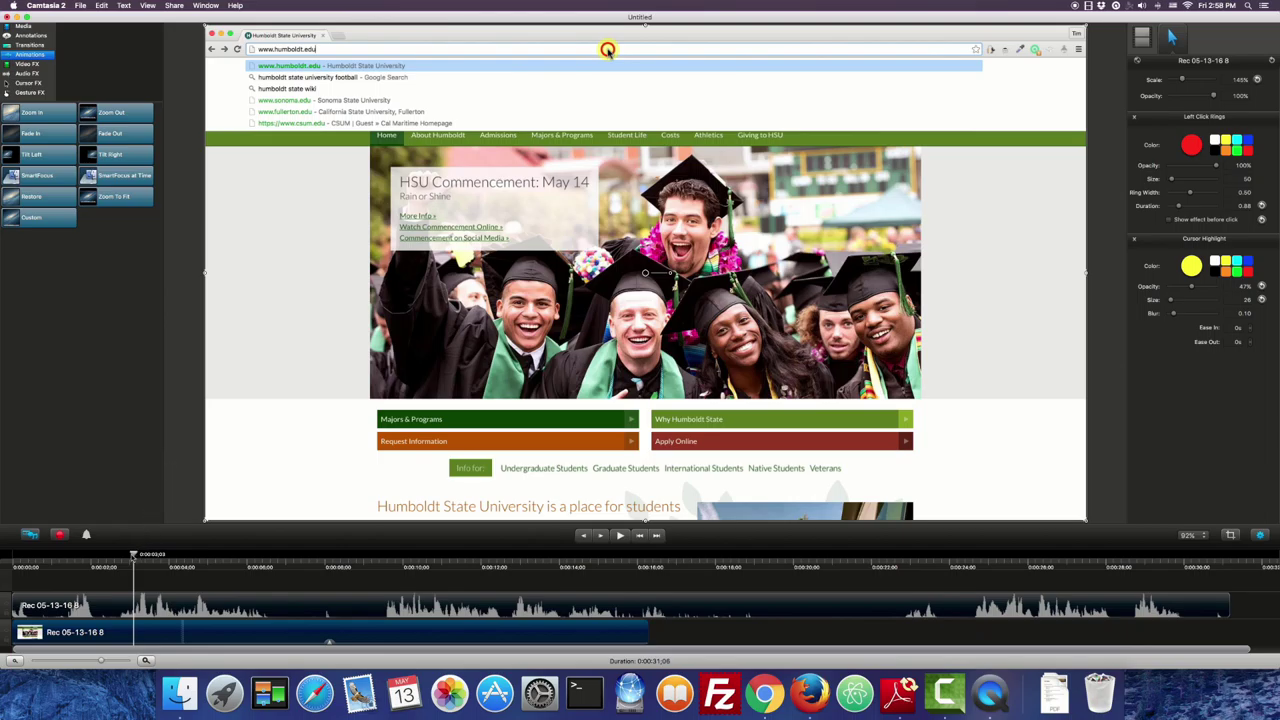
Step: Add a zoom-in animation at about 150% scale, framed on the browser's address bar
key(space)
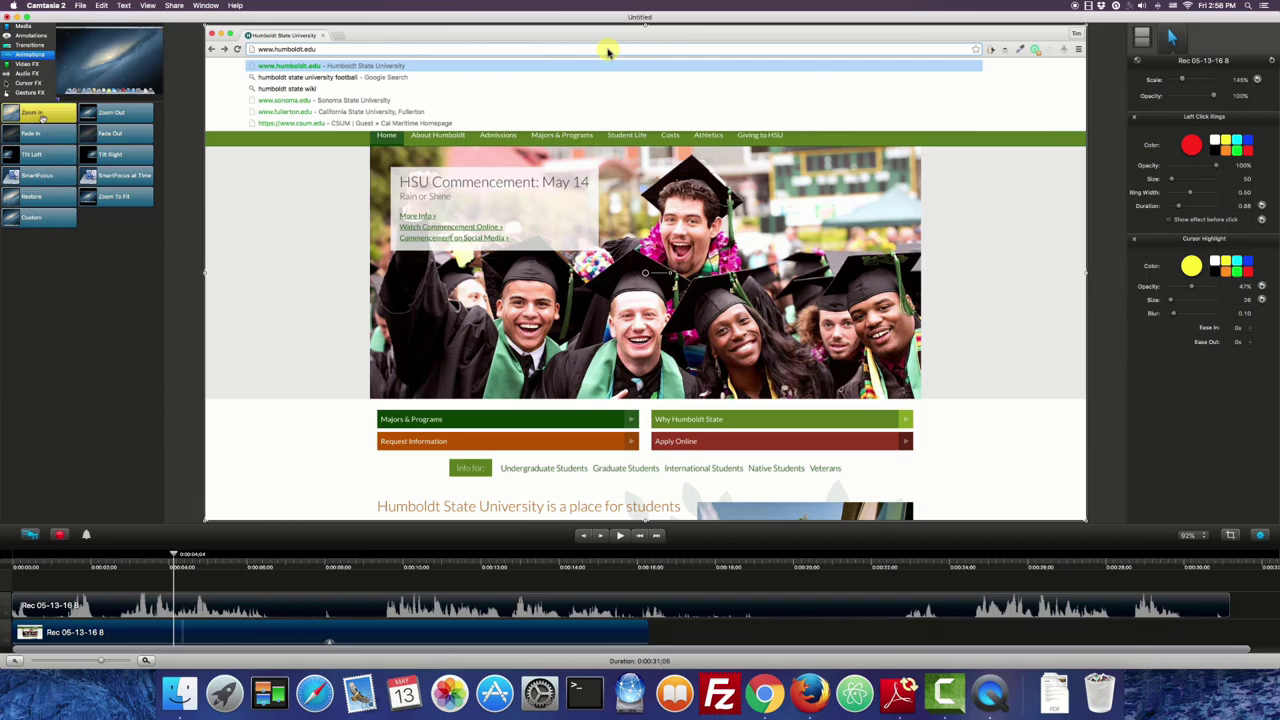
drag(42, 119, 176, 642)
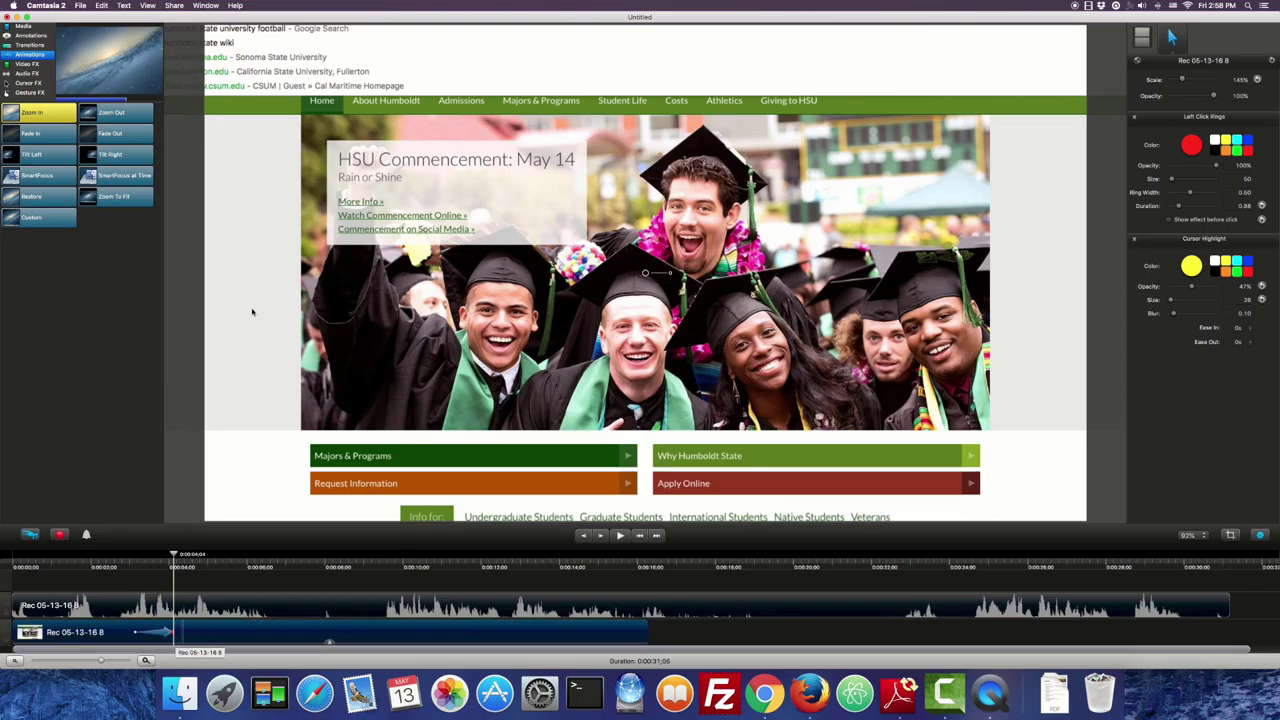
drag(251, 308, 363, 331)
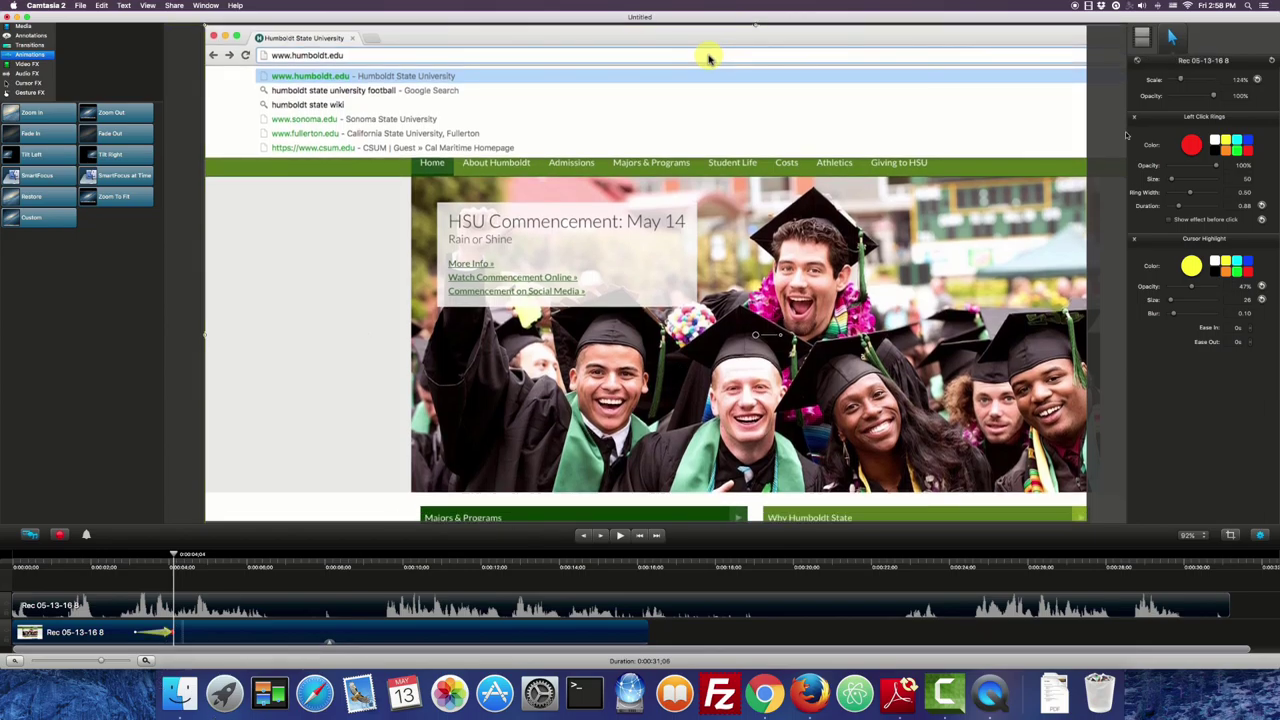
click(1142, 38)
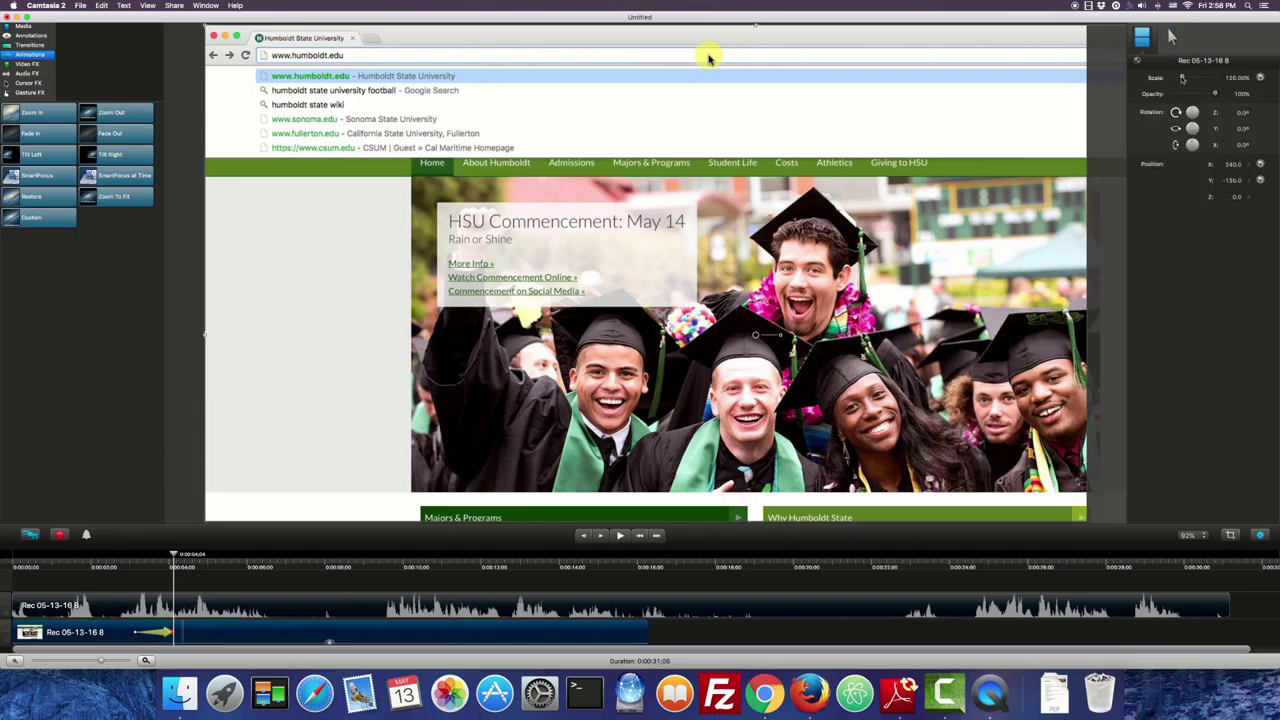
drag(1182, 77, 1184, 77)
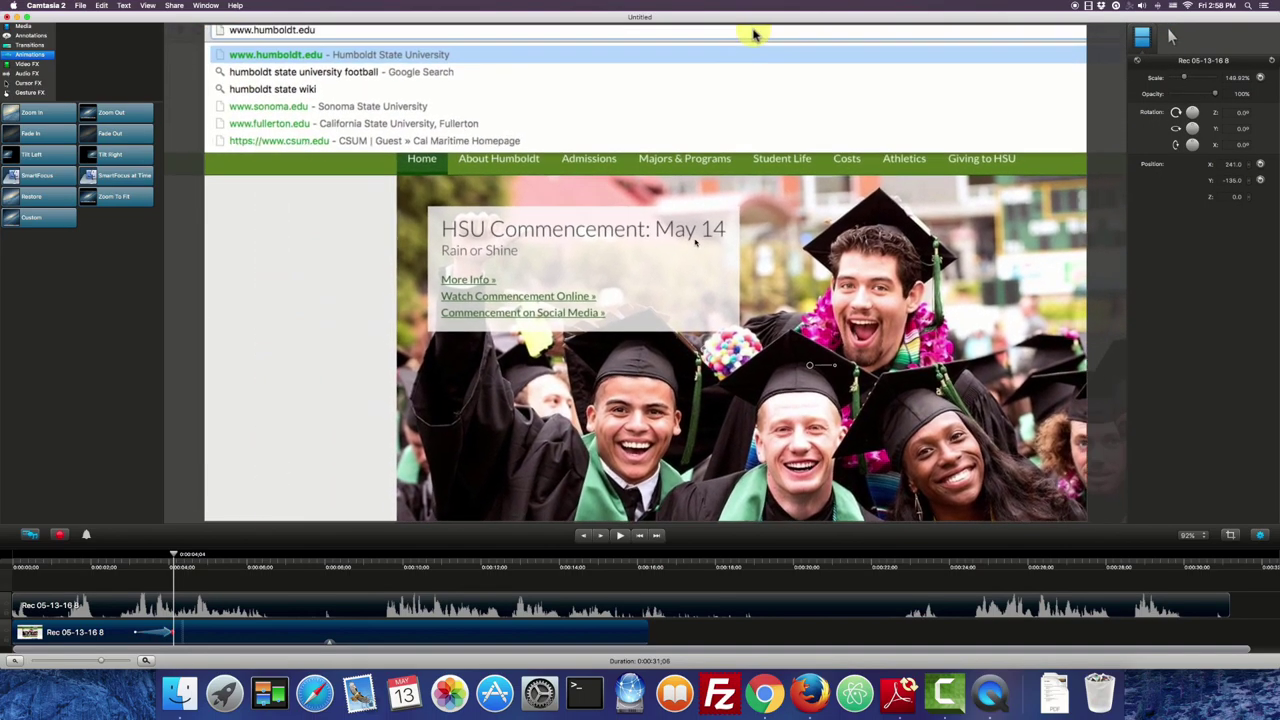
drag(695, 241, 745, 268)
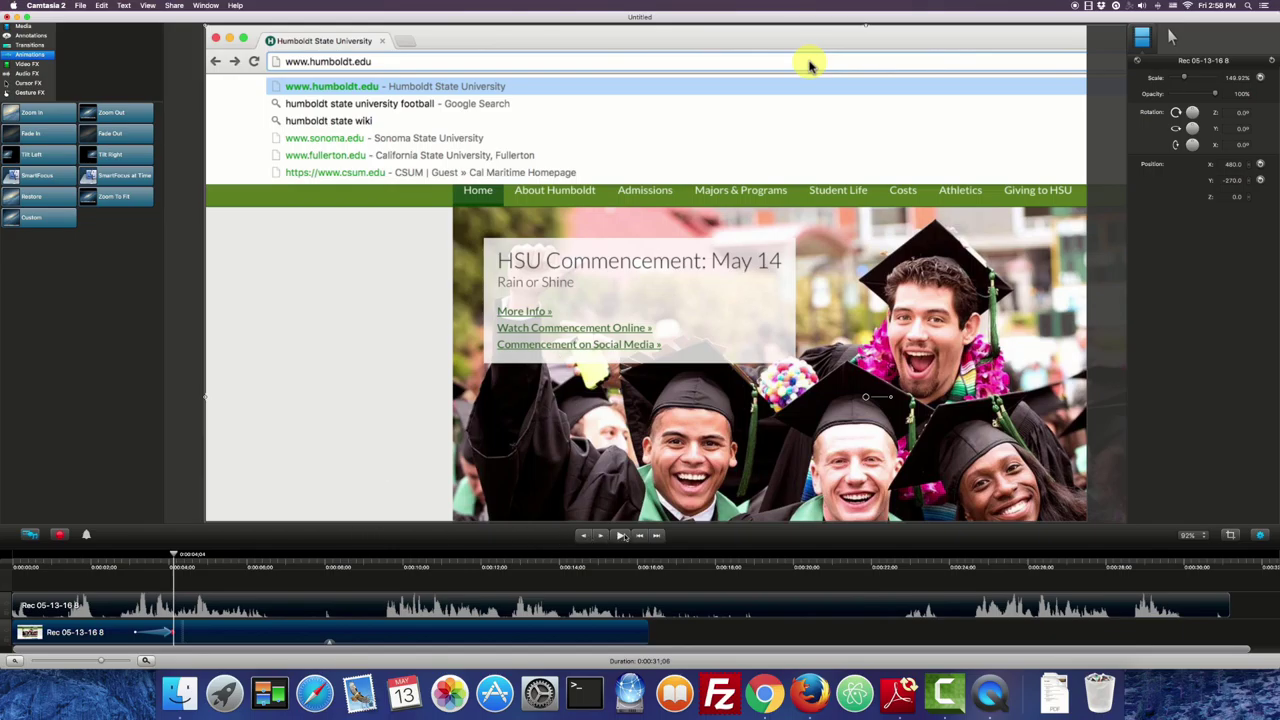
click(621, 536)
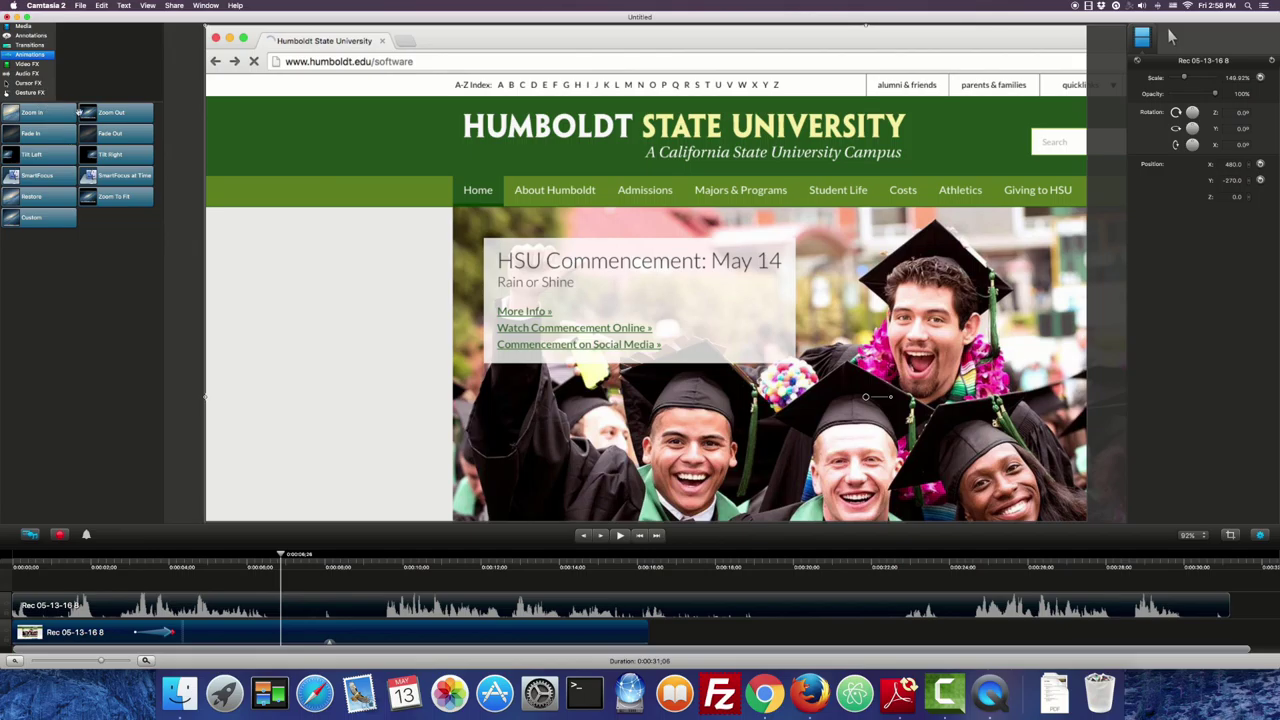
Step: Add a zoom-out animation later in the clip to return to the full page
drag(112, 117, 268, 634)
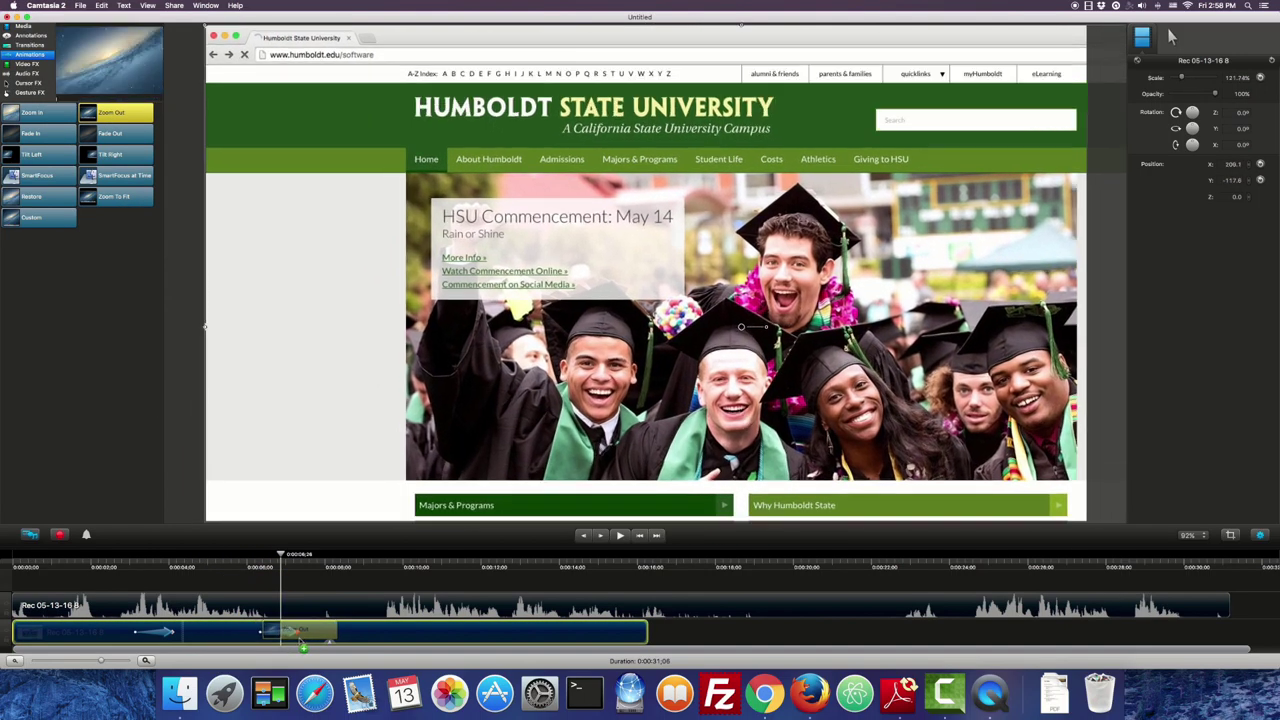
click(298, 638)
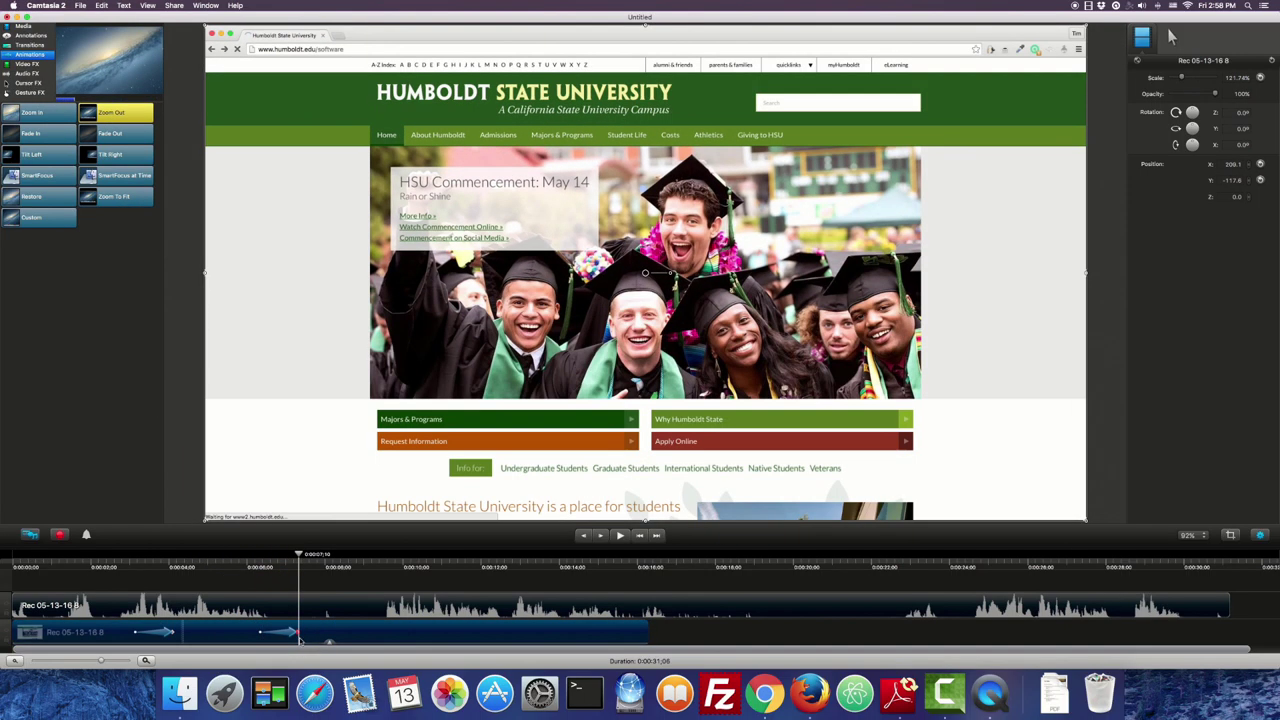
click(299, 636)
click(288, 633)
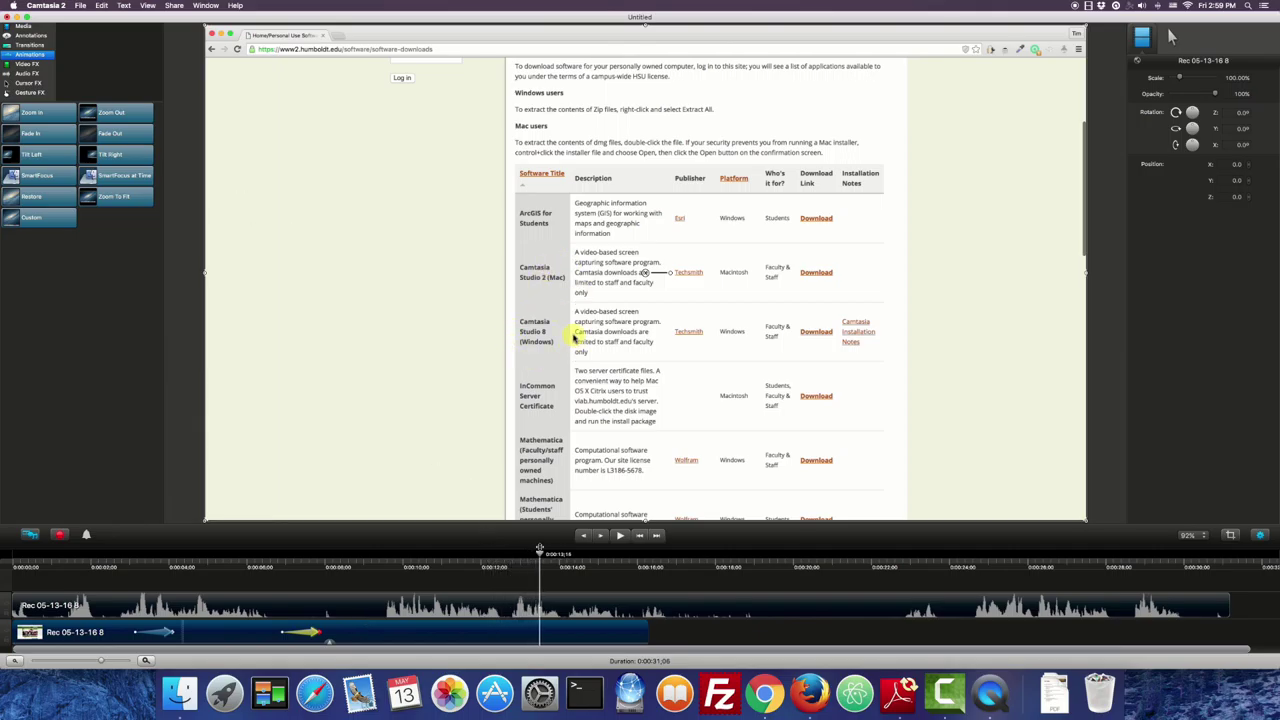
Step: At twelve seconds, add a red Sketch Motion ellipse sized around the Camtasia Studio 2 (Mac) entry
drag(540, 549, 480, 541)
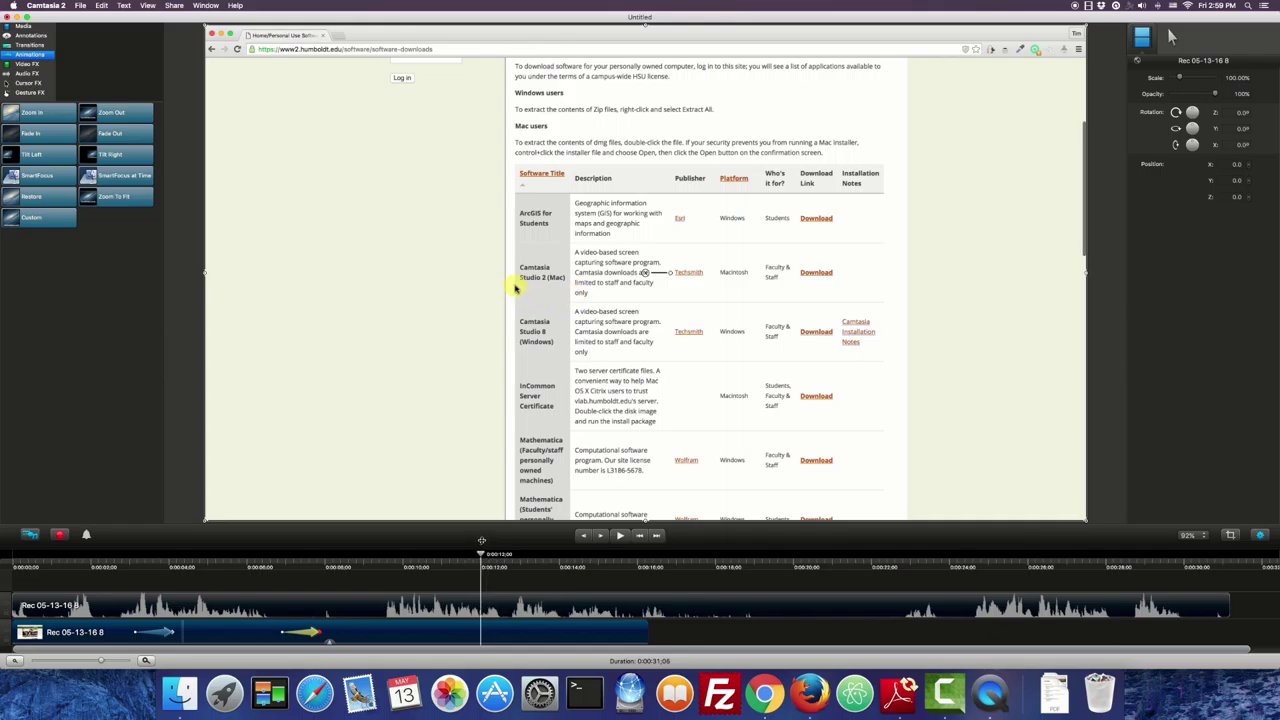
click(29, 35)
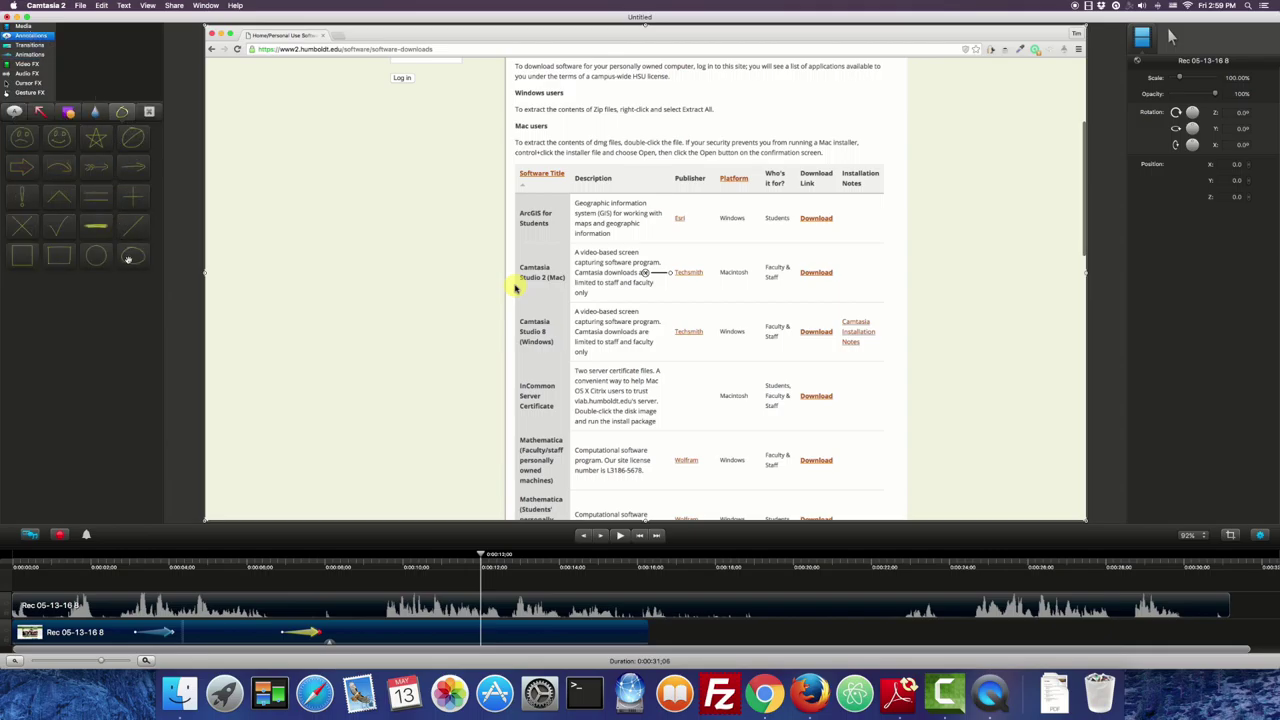
mouse_move(127, 258)
mouse_down()
mouse_move(545, 256)
mouse_move(515, 240)
mouse_up()
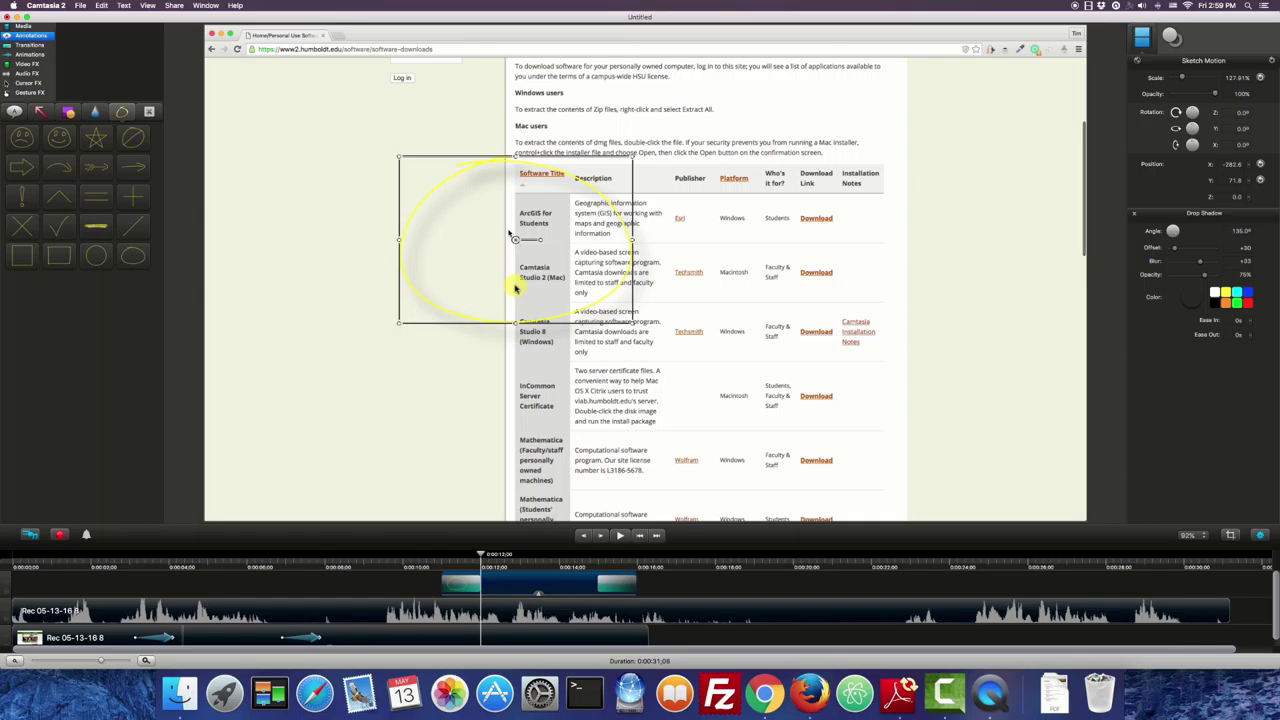
mouse_move(399, 158)
mouse_down()
mouse_move(562, 272)
mouse_move(540, 272)
mouse_up()
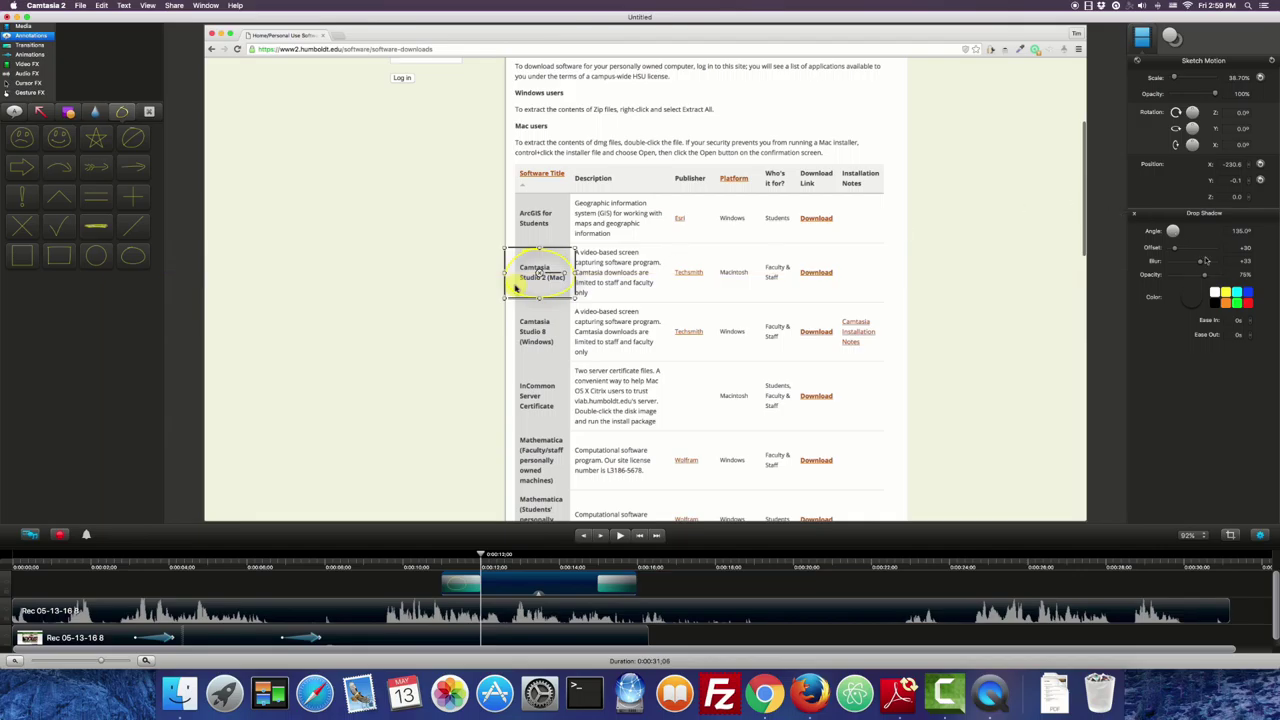
click(1172, 38)
click(1253, 94)
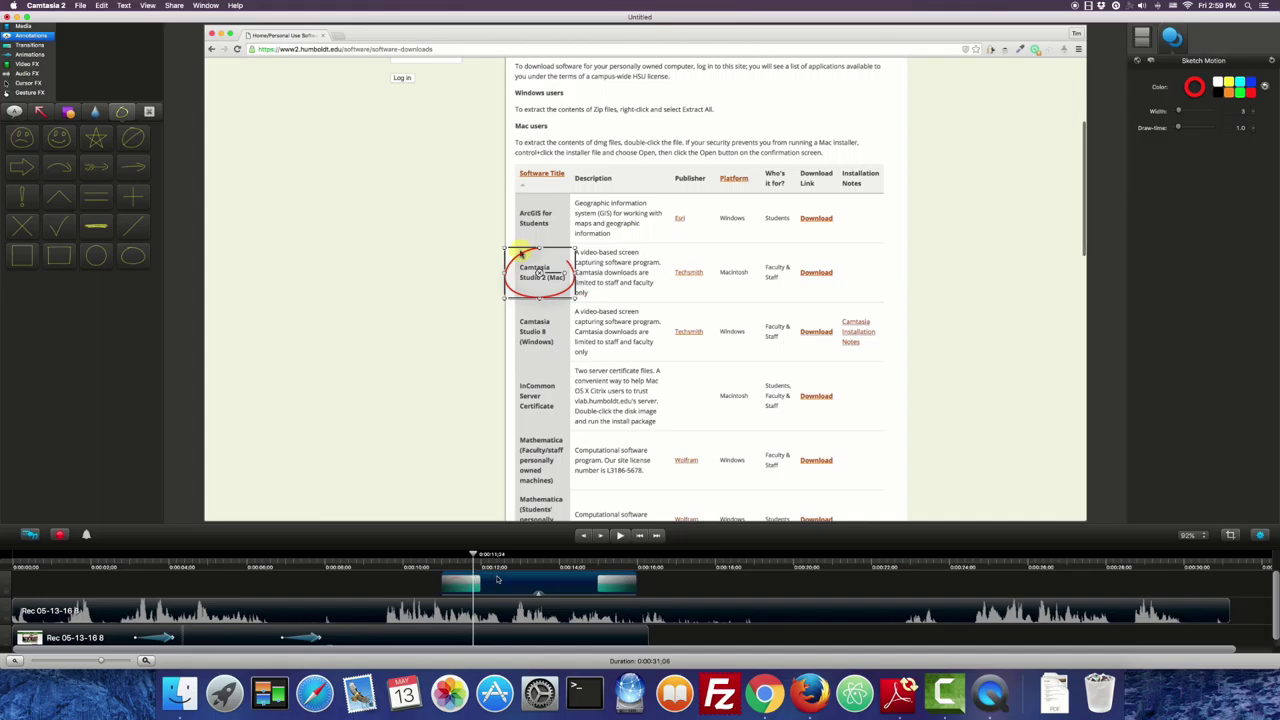
Step: Trim the ellipse callout on the timeline to start at the playhead and last briefly
drag(496, 584, 528, 588)
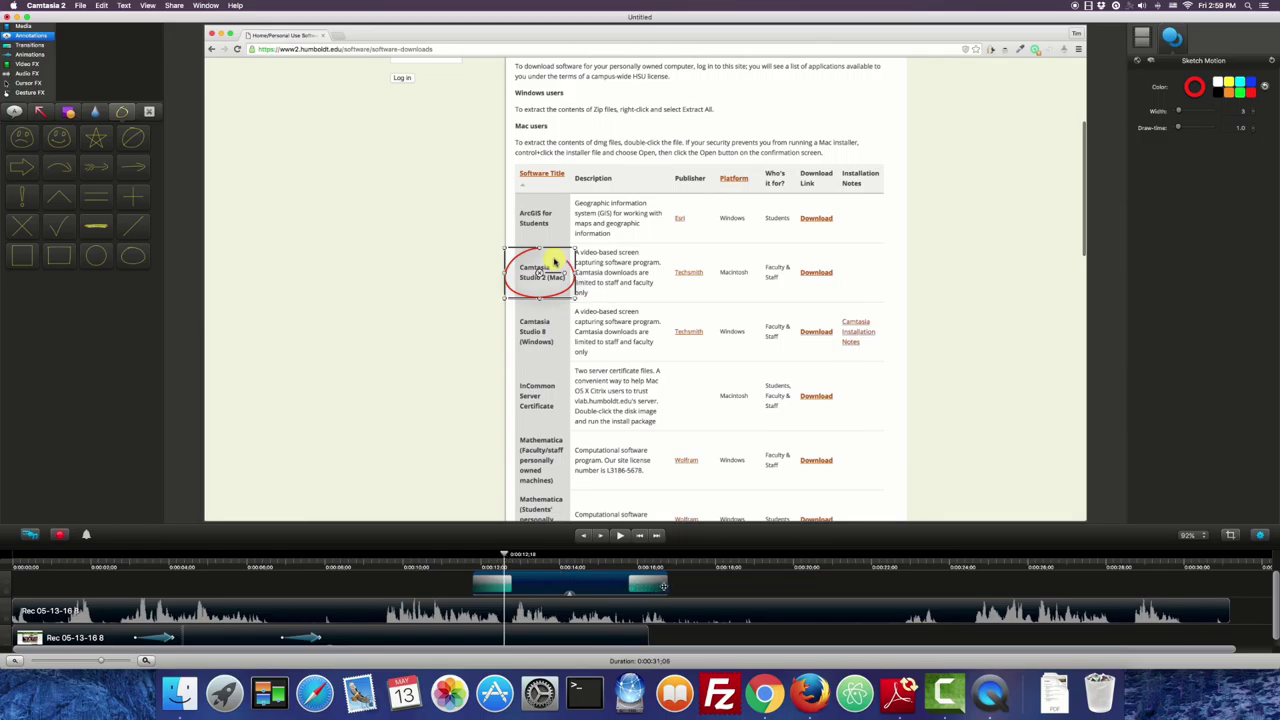
drag(663, 585, 610, 586)
mouse_move(506, 556)
mouse_down()
mouse_move(483, 559)
mouse_move(509, 559)
mouse_up()
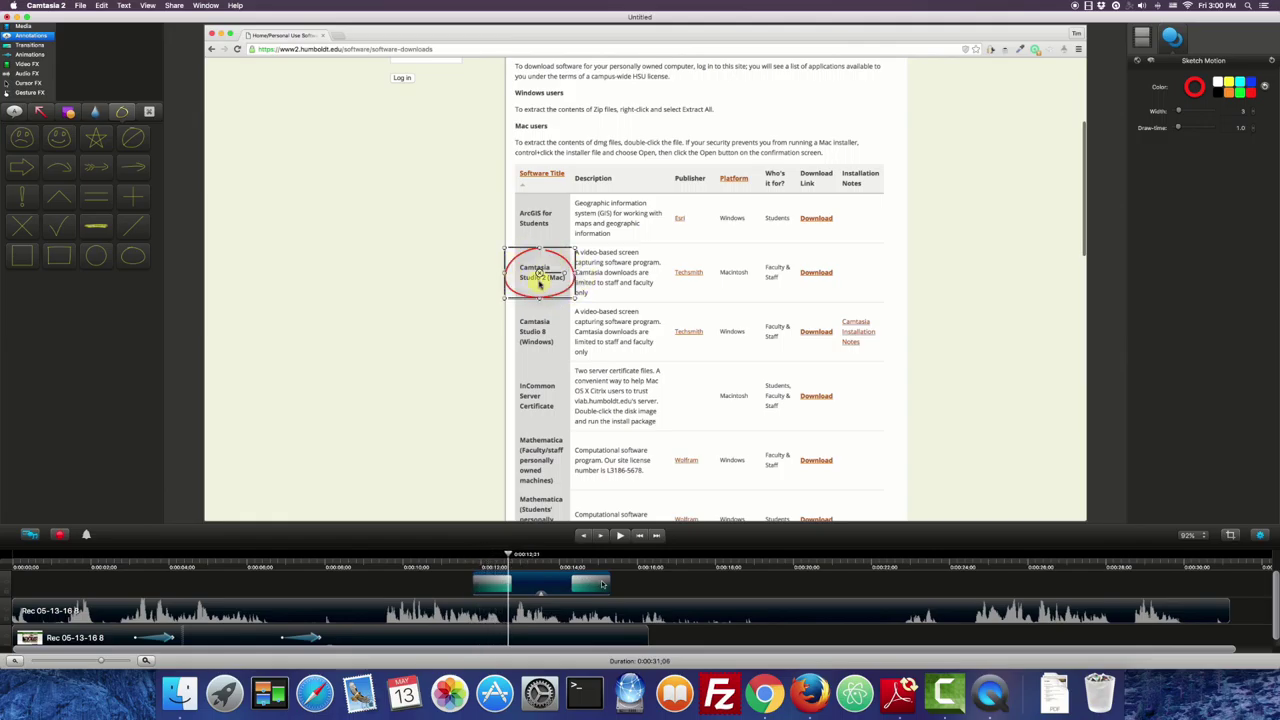
drag(604, 582, 592, 585)
click(505, 581)
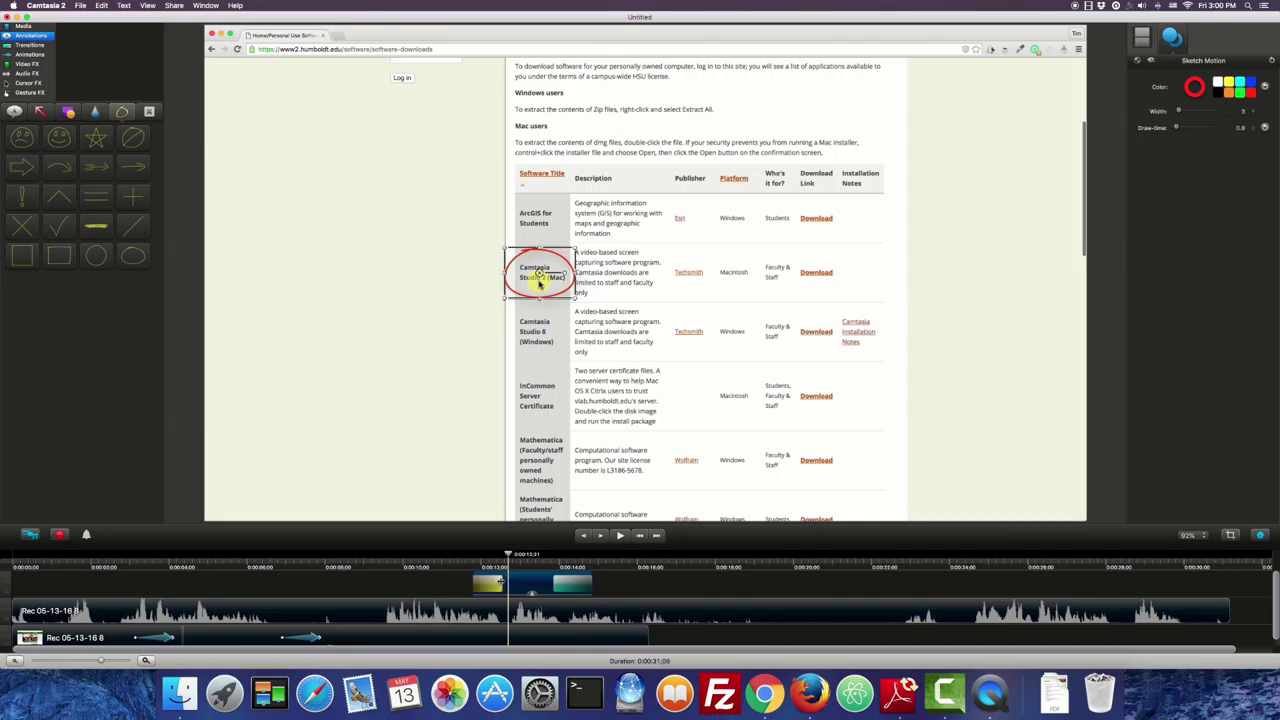
Step: Paste a copy of the red ellipse and move it onto the Camtasia Studio 8 (Windows) row
key(Left)
key(Left)
key(Left)
key(Left)
key(Left)
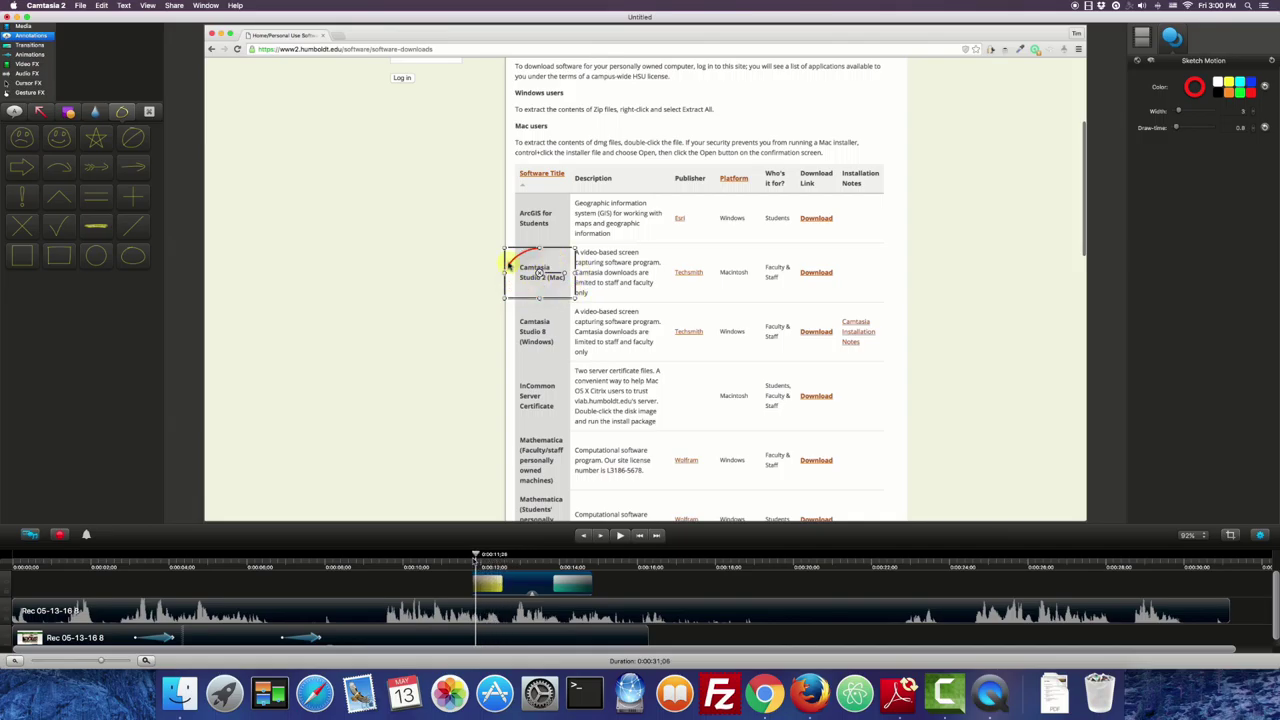
key(Right)
key(Right)
key(Right)
key(Right)
key(Right)
key(Right)
key(Right)
key(Right)
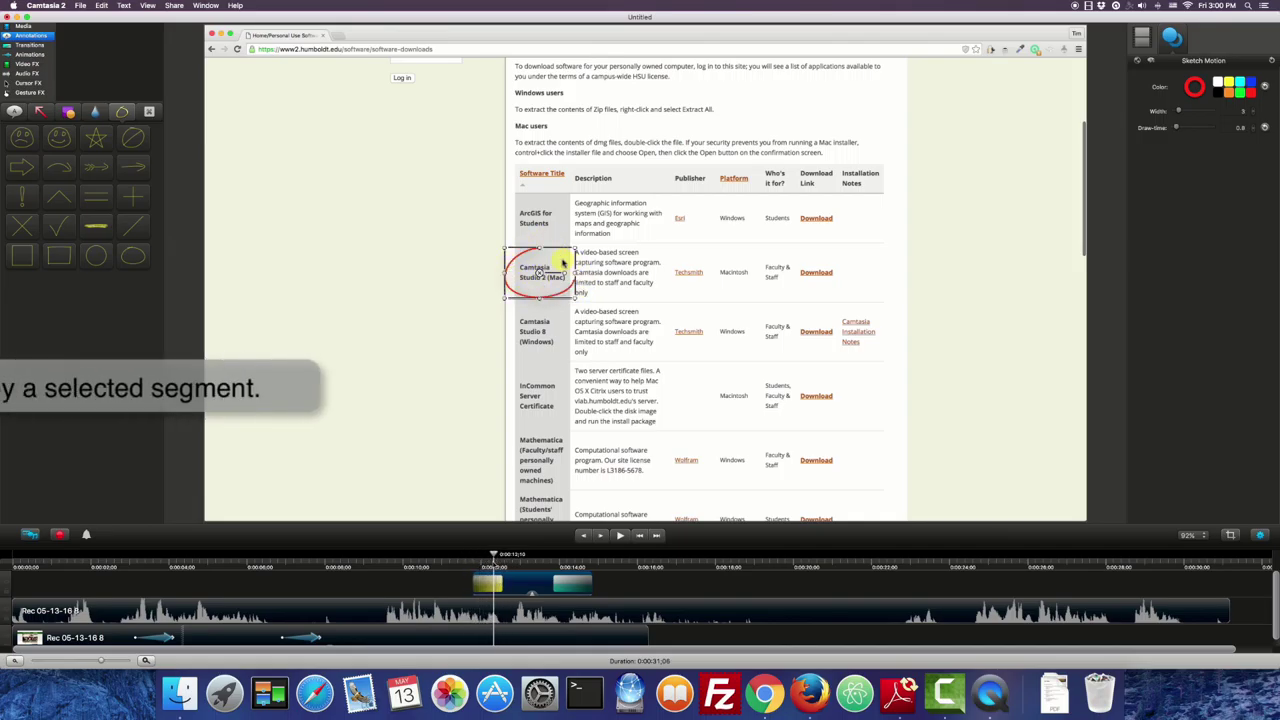
key(Right)
key(Right)
key(Right)
key(Right)
key(Right)
key(Right)
key(Right)
key(Right)
key(Right)
key(Right)
key(Right)
key(Right)
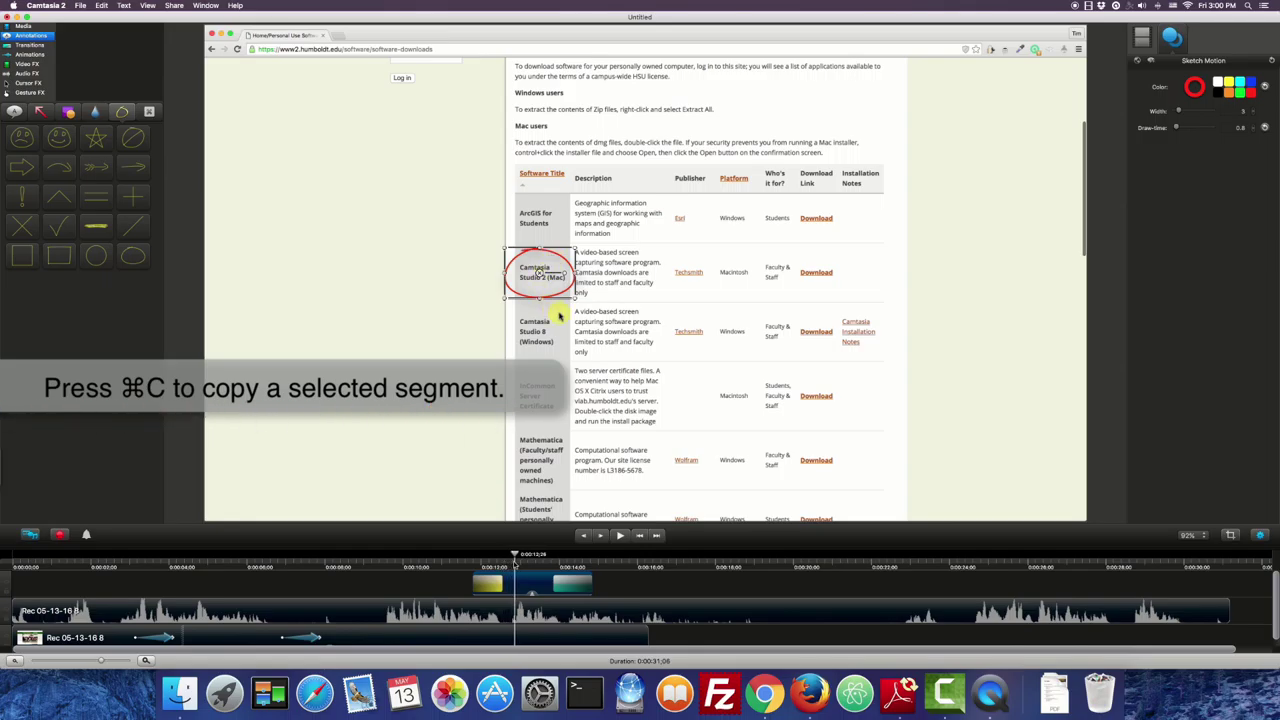
click(546, 584)
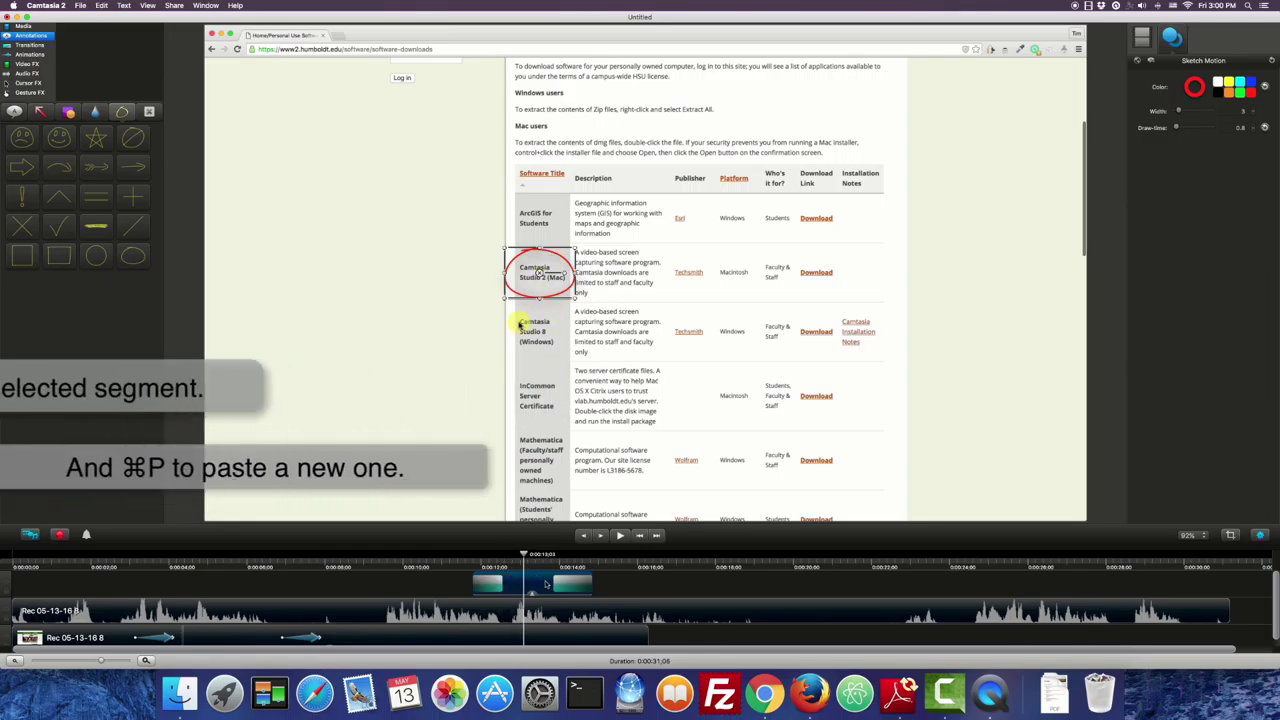
key(super+v)
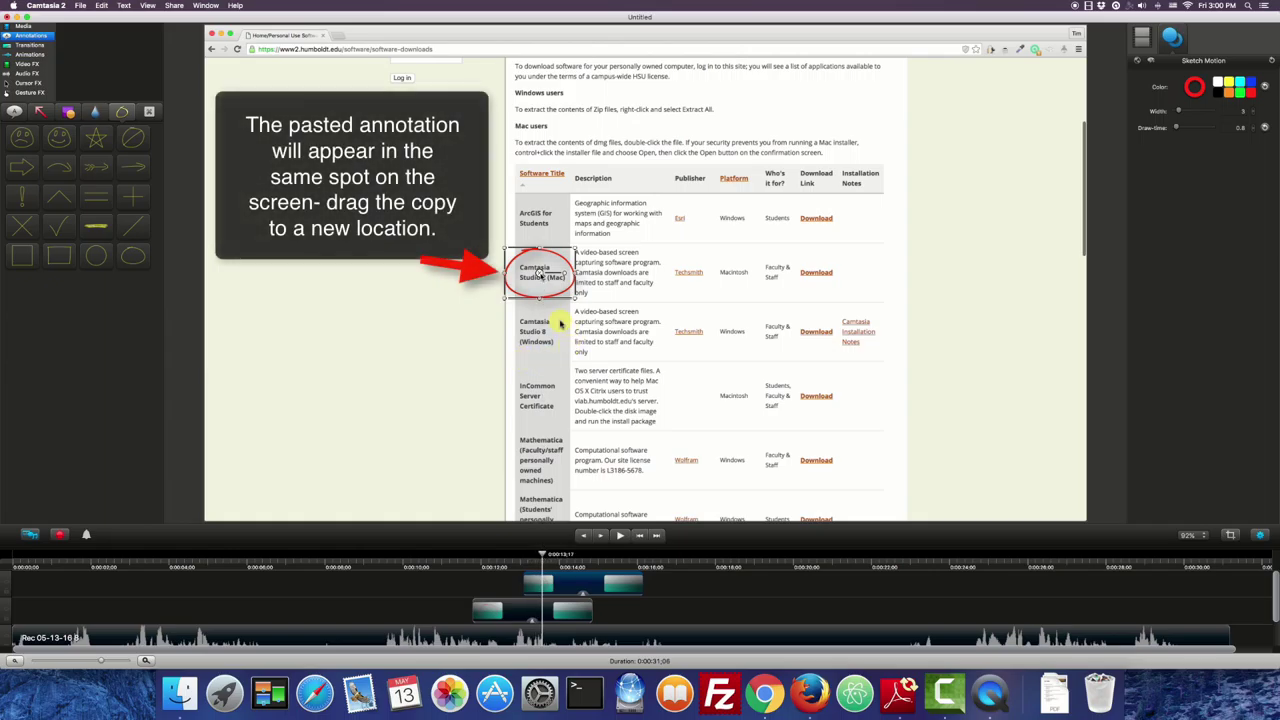
drag(538, 275, 538, 338)
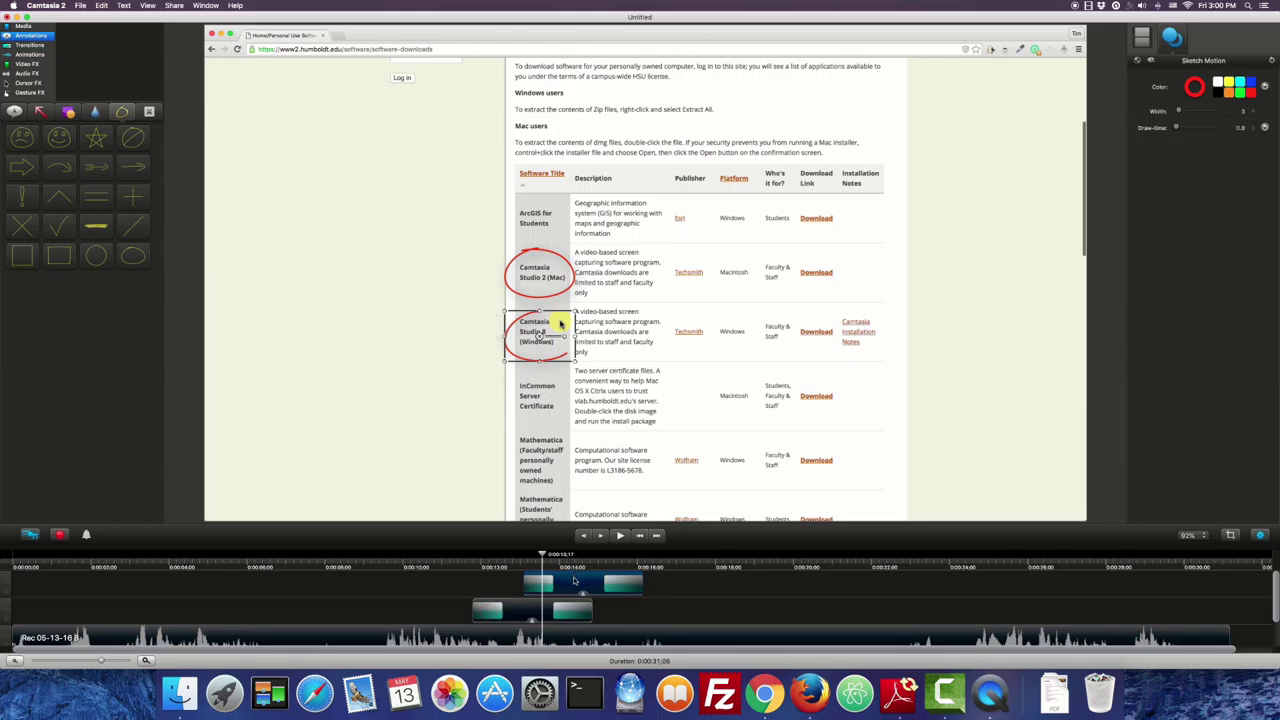
Step: Extend the Mac circle's clip so it lasts until the Windows circle ends
mouse_move(543, 553)
mouse_down()
mouse_move(520, 552)
mouse_move(566, 580)
mouse_up()
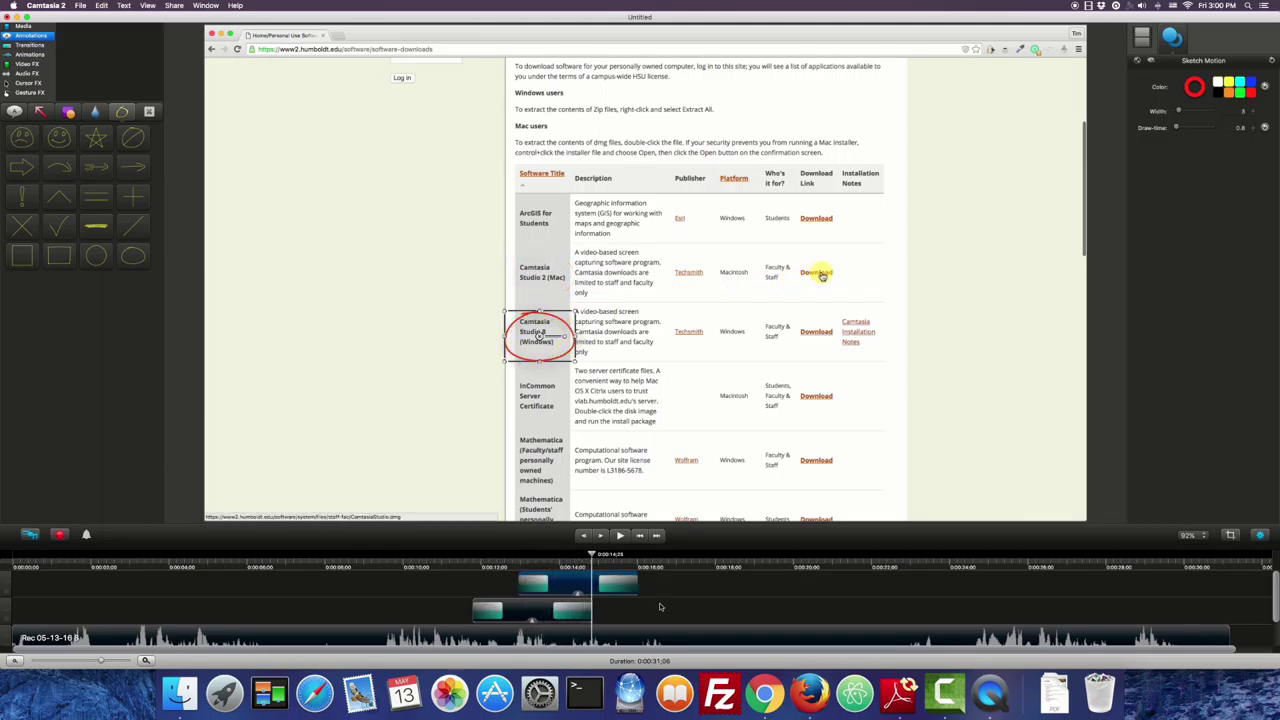
scroll(660, 608, down, 2)
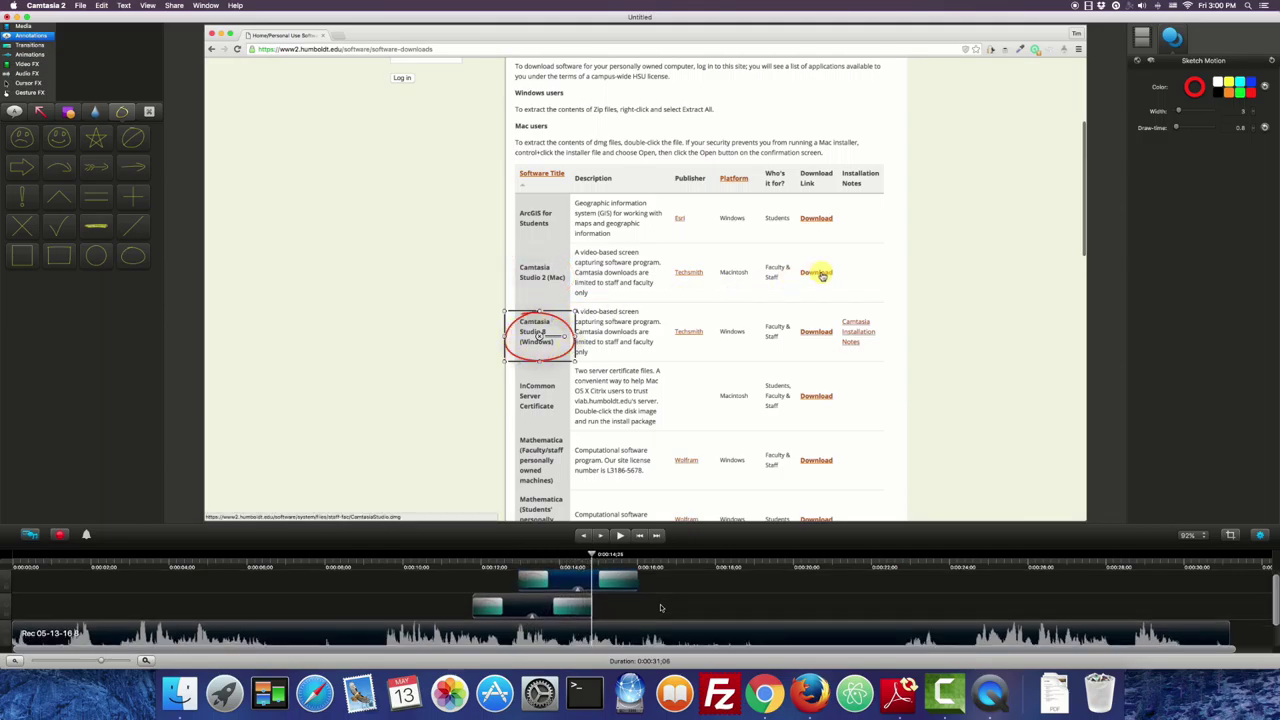
click(592, 587)
drag(592, 587, 648, 598)
click(624, 568)
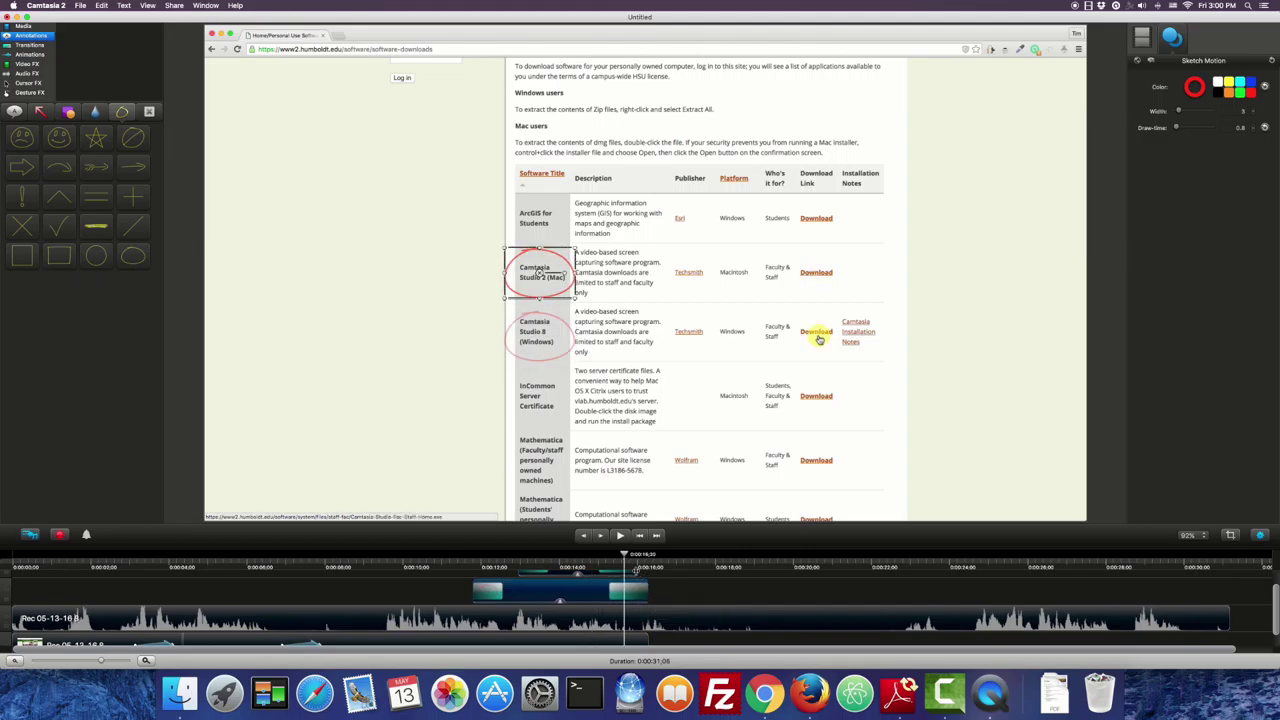
click(628, 591)
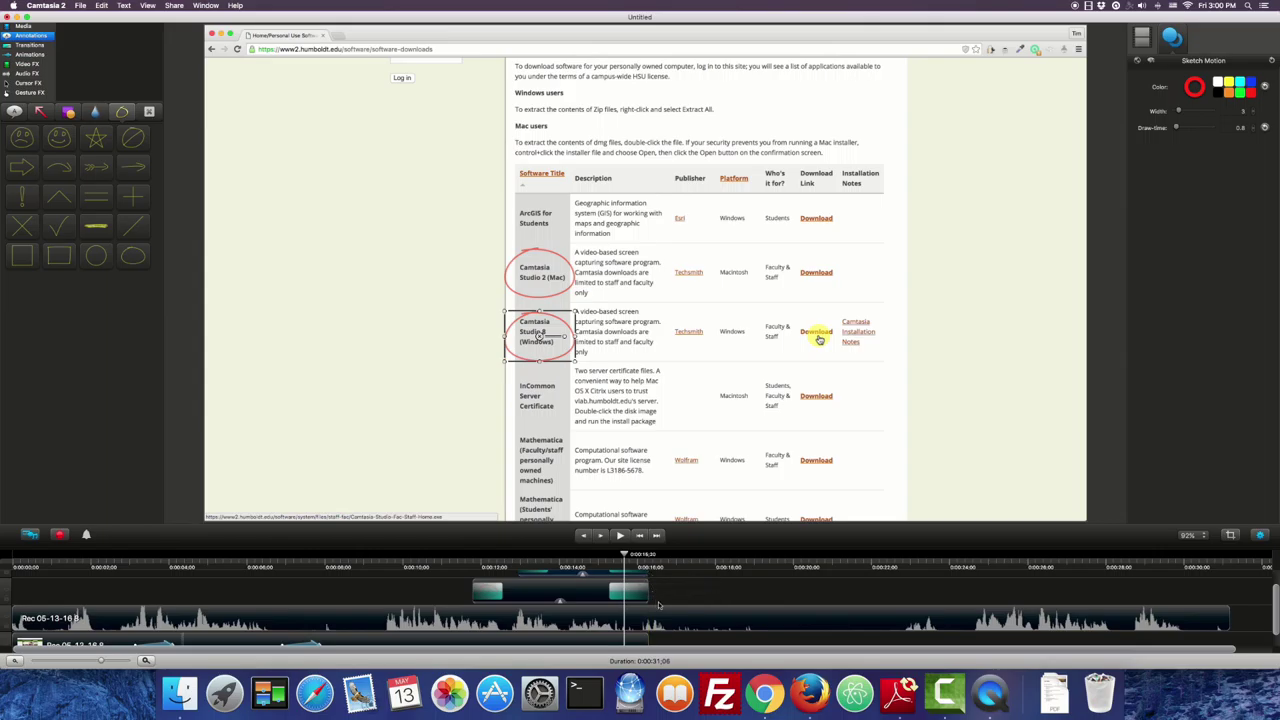
key(super+v)
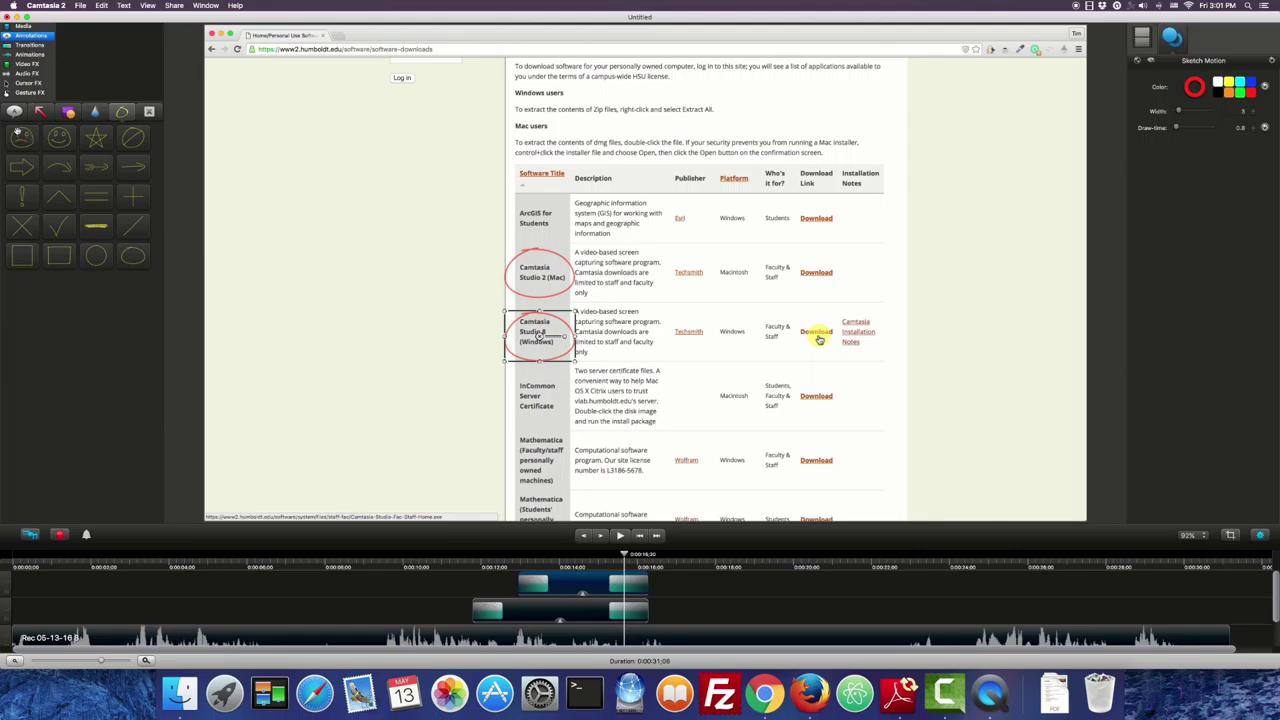
Step: Add a left-pointing arrow callout reading 'For Macs' beside the Mac download link
click(17, 113)
drag(134, 171, 941, 258)
drag(1001, 287, 888, 273)
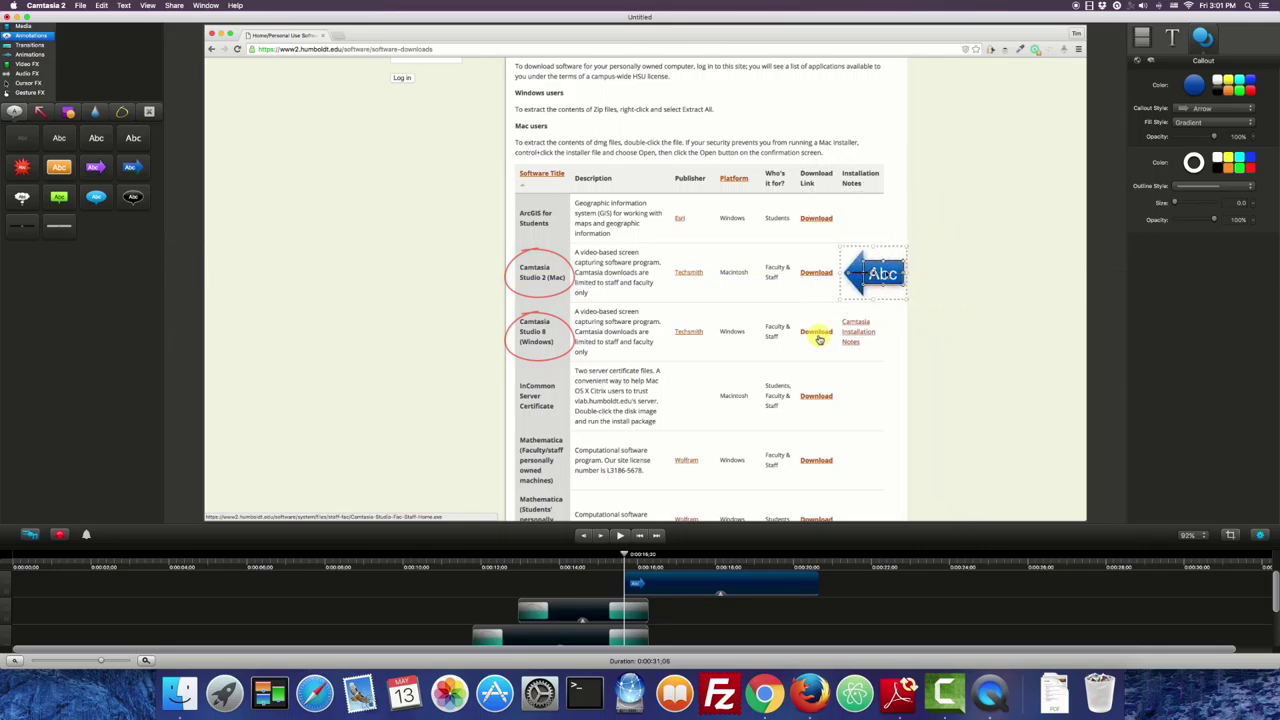
double_click(888, 273)
text(For Macs)
Step: Duplicate the callout beside the Windows download link as a green 'For PCs' arrow
key(super+c)
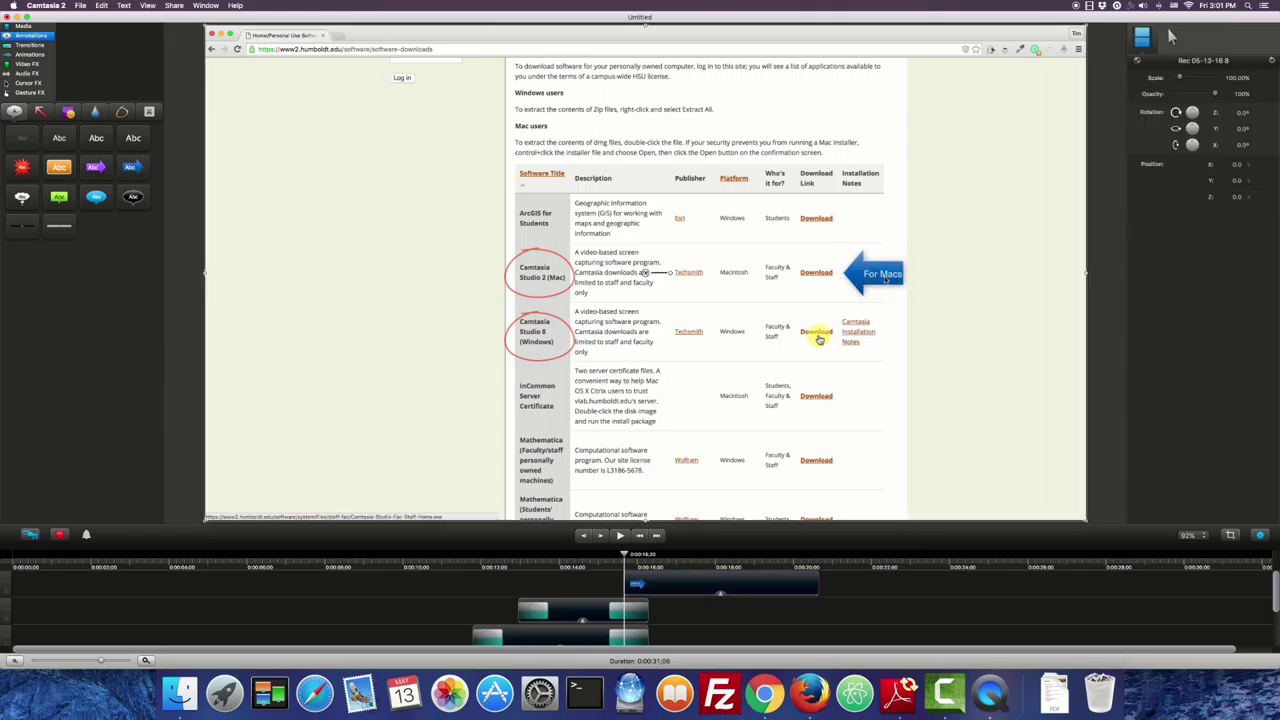
key(super+v)
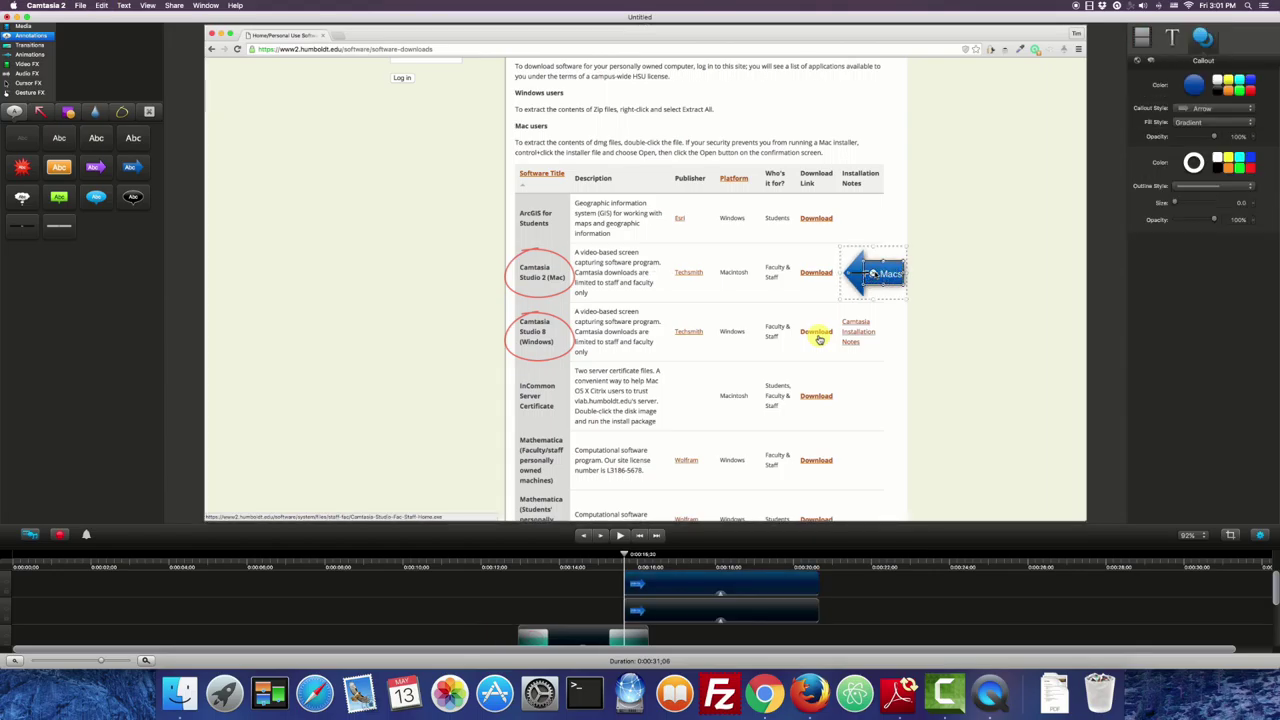
drag(873, 273, 873, 335)
double_click(890, 339)
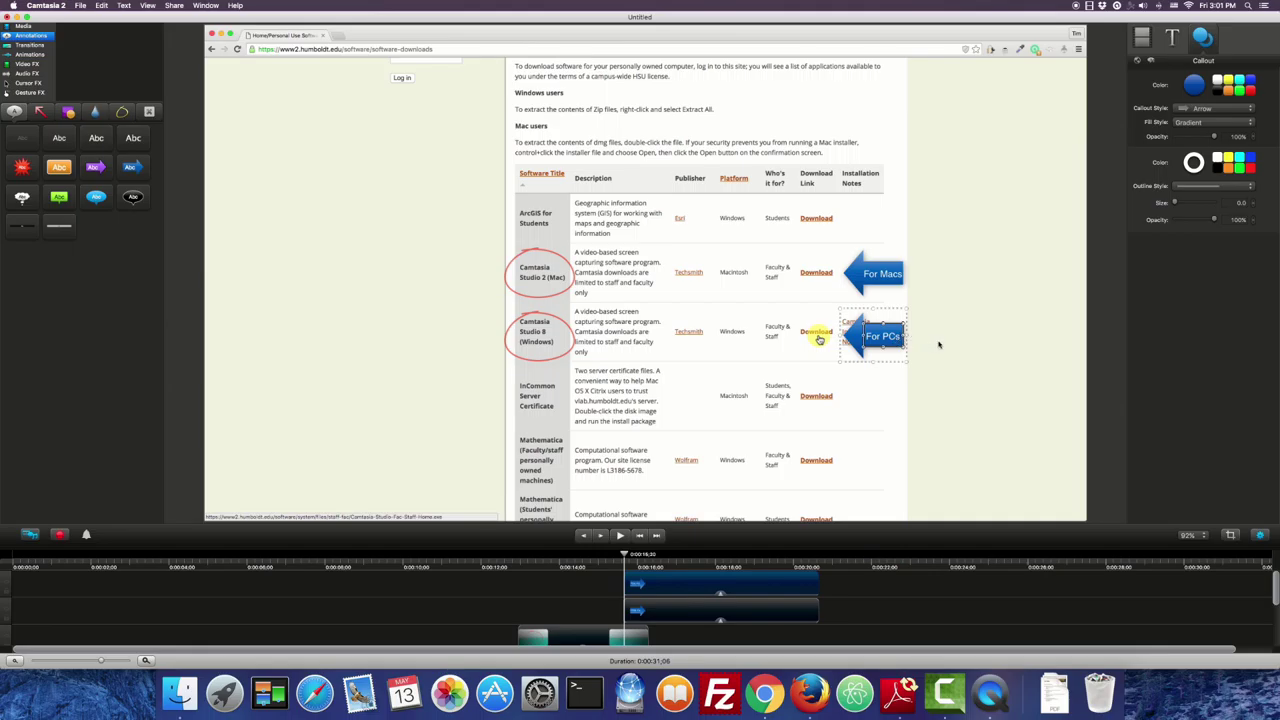
click(1239, 91)
click(1263, 87)
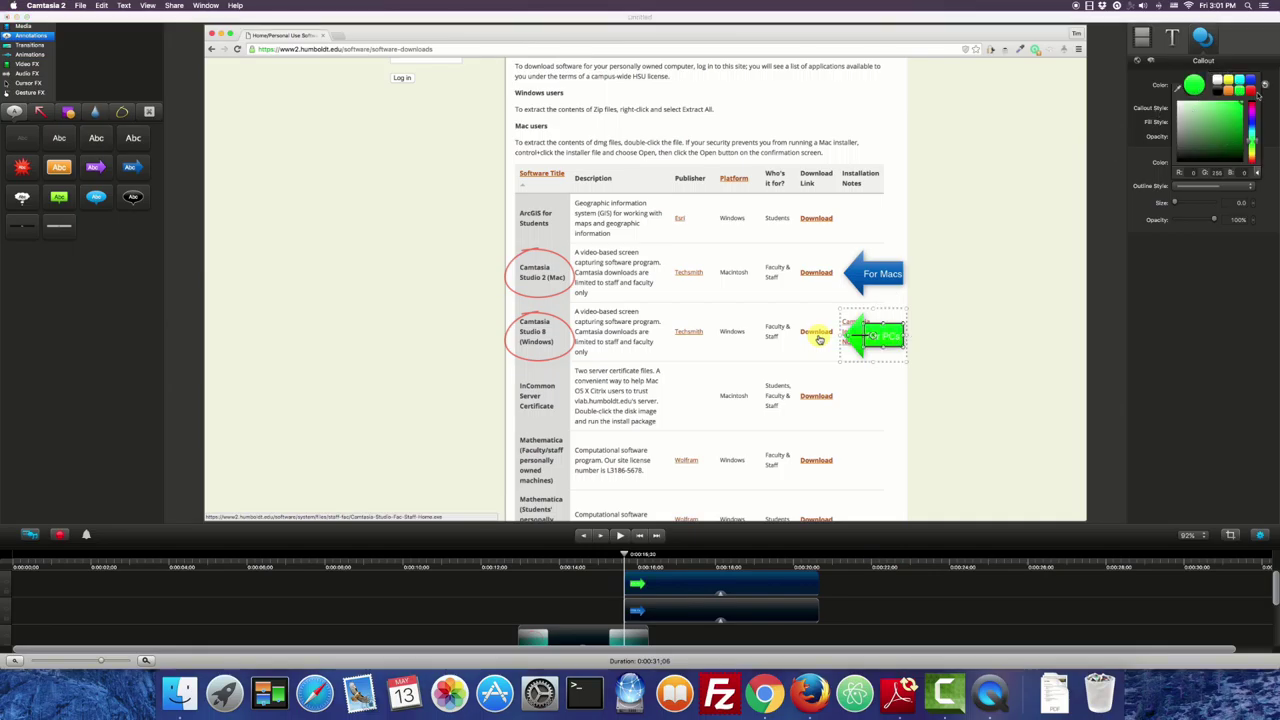
key(Escape)
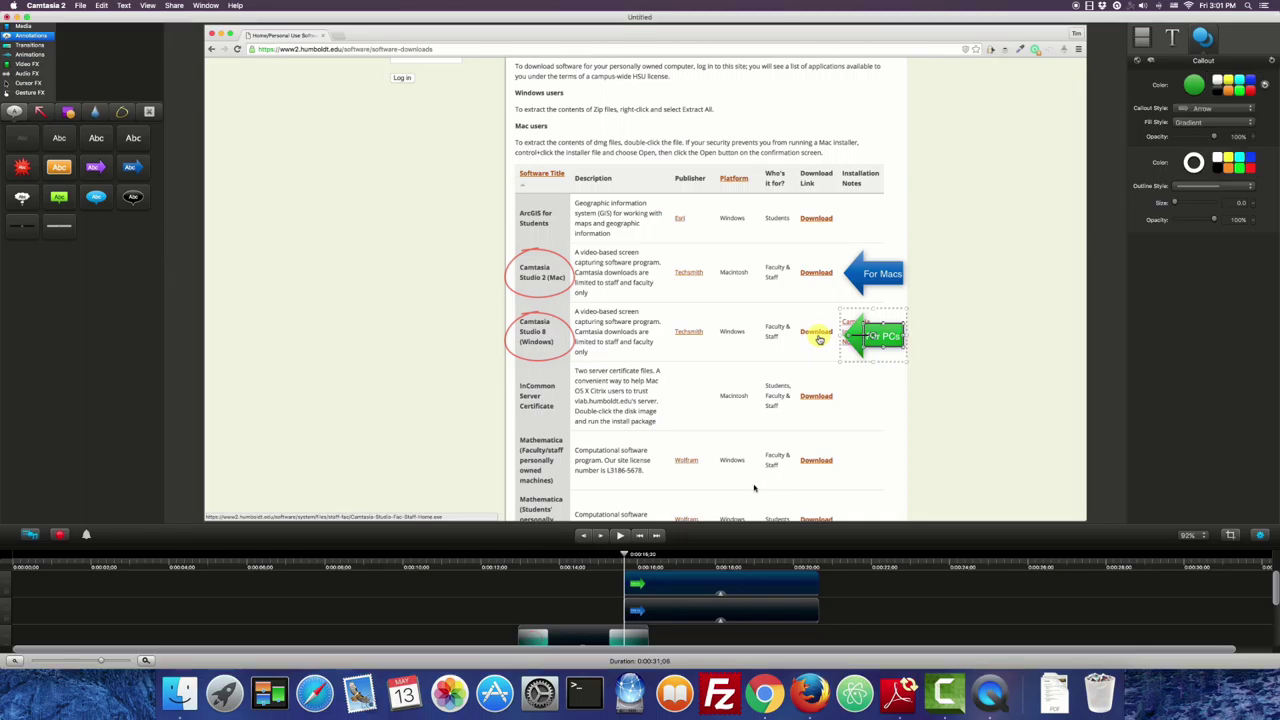
click(586, 560)
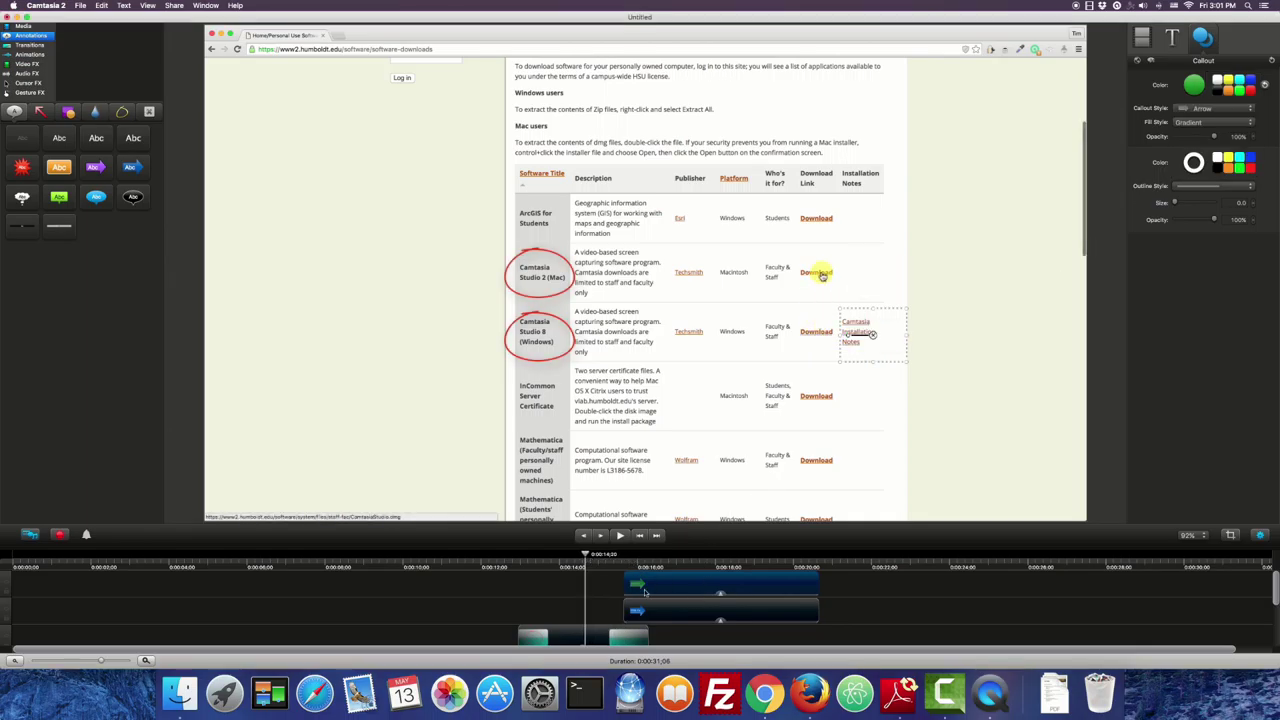
Step: Move the For Macs callout earlier so it appears first, and lengthen the recording clip
drag(660, 612, 618, 614)
drag(586, 560, 643, 560)
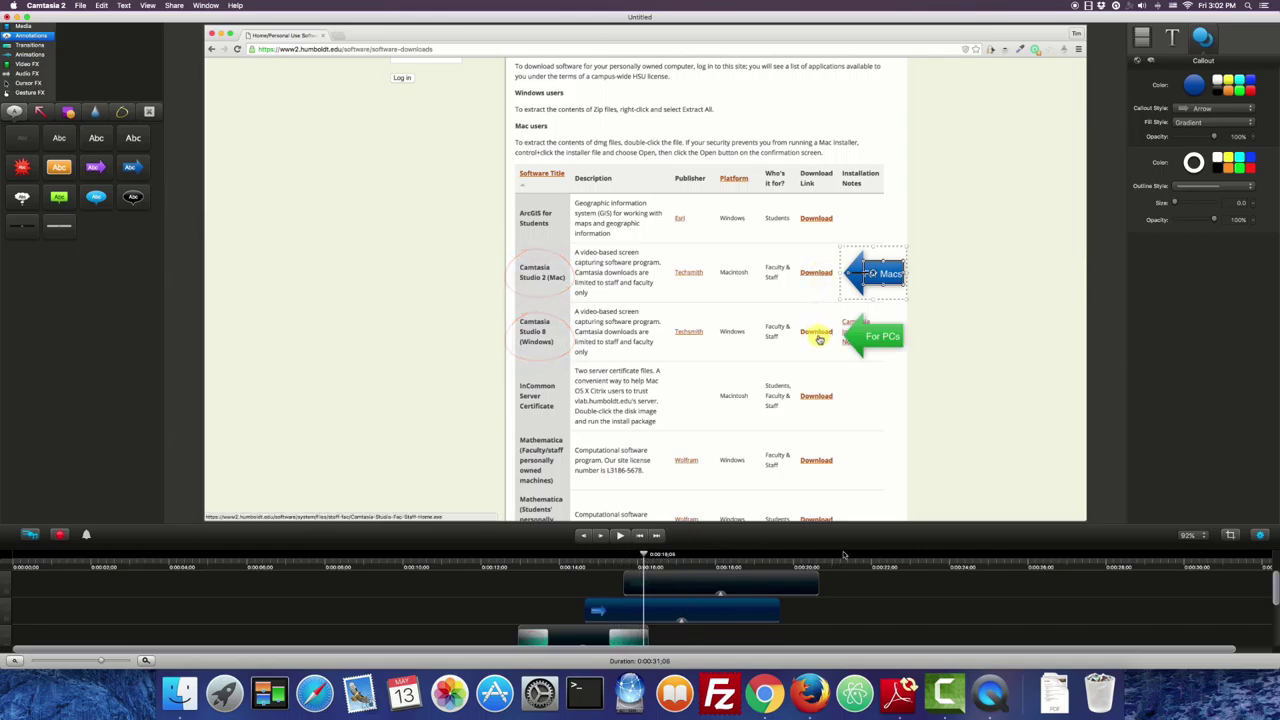
drag(845, 552, 845, 457)
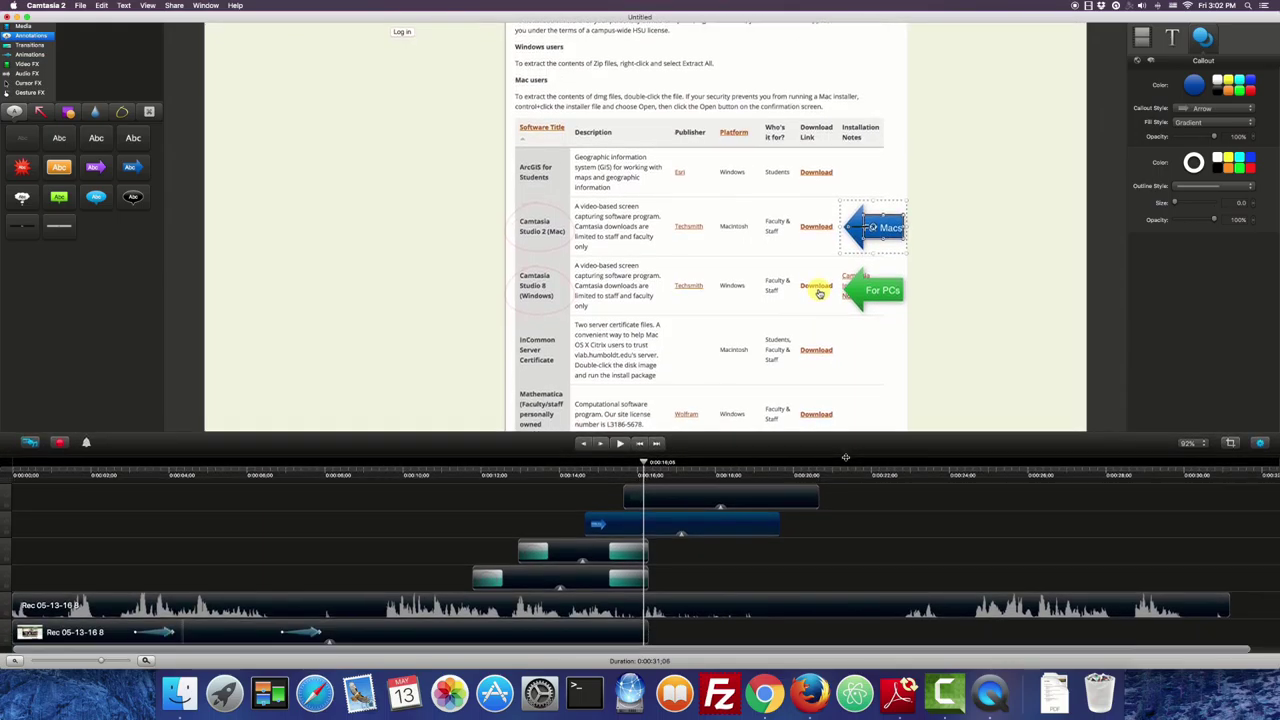
drag(641, 625, 709, 619)
Step: End both arrow callouts and both red circles at the same time, near 16 seconds
drag(777, 524, 661, 532)
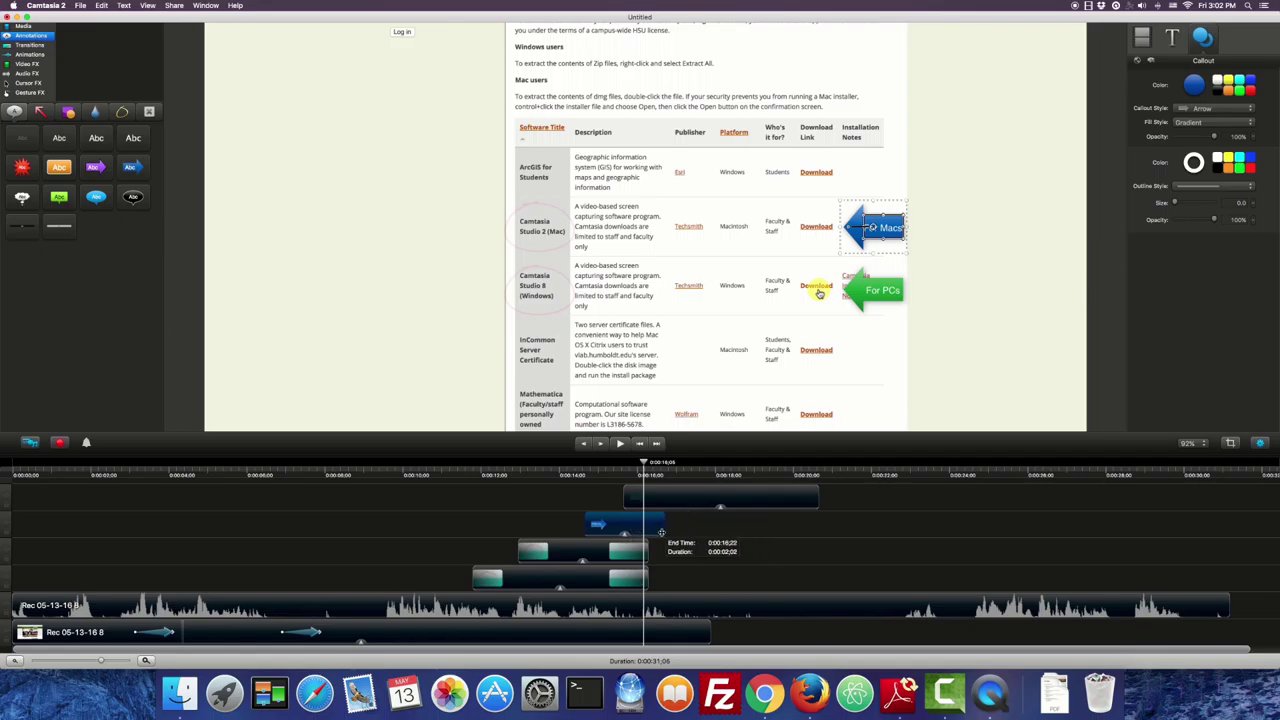
drag(818, 506, 662, 506)
drag(647, 548, 664, 549)
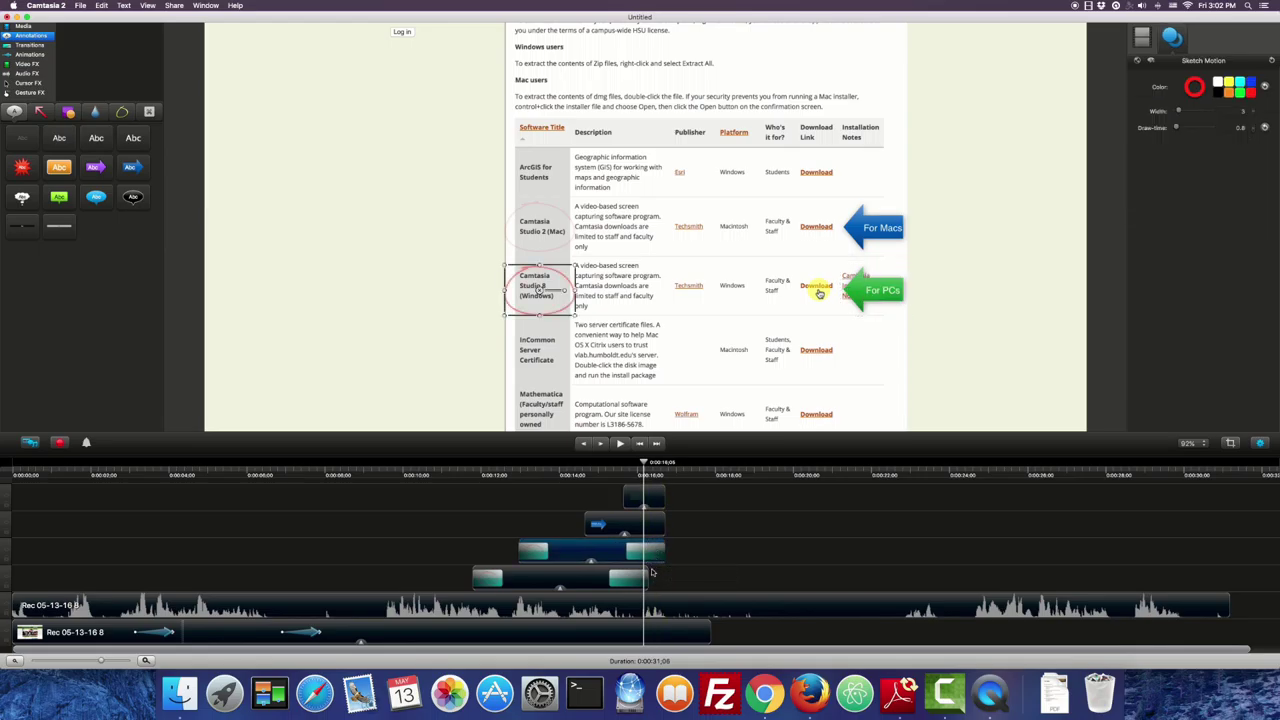
drag(647, 577, 664, 577)
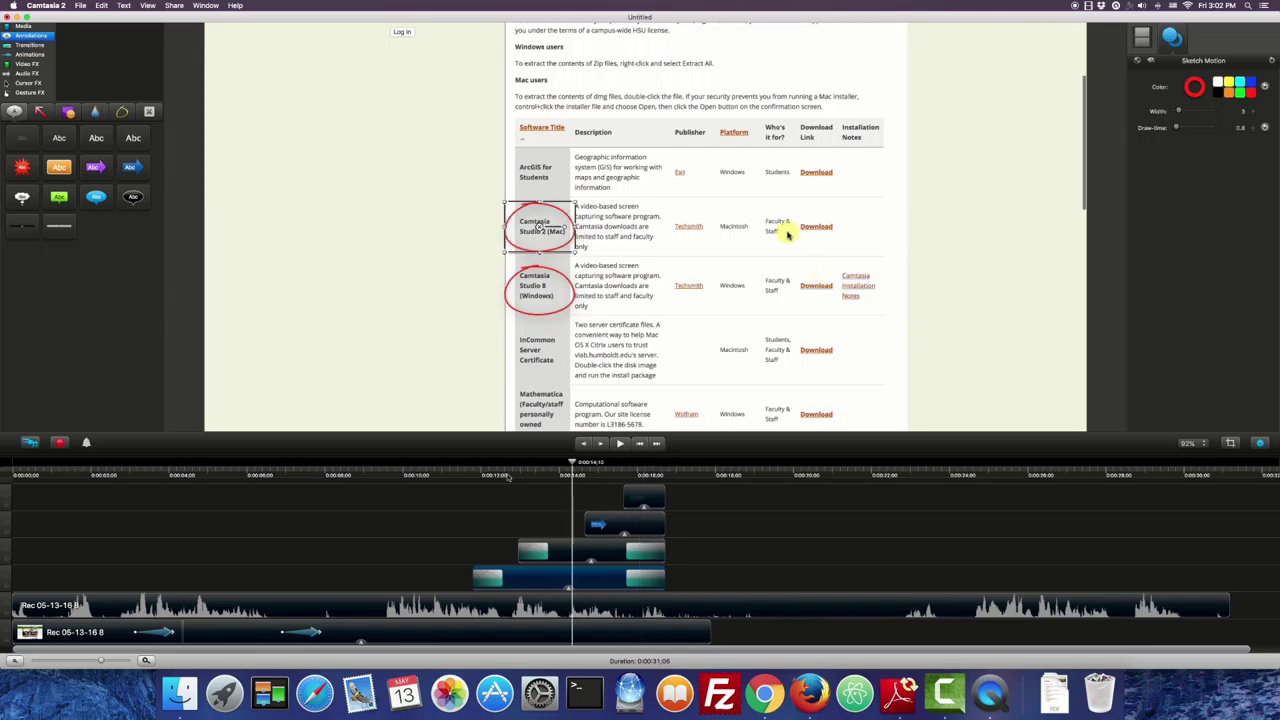
click(420, 503)
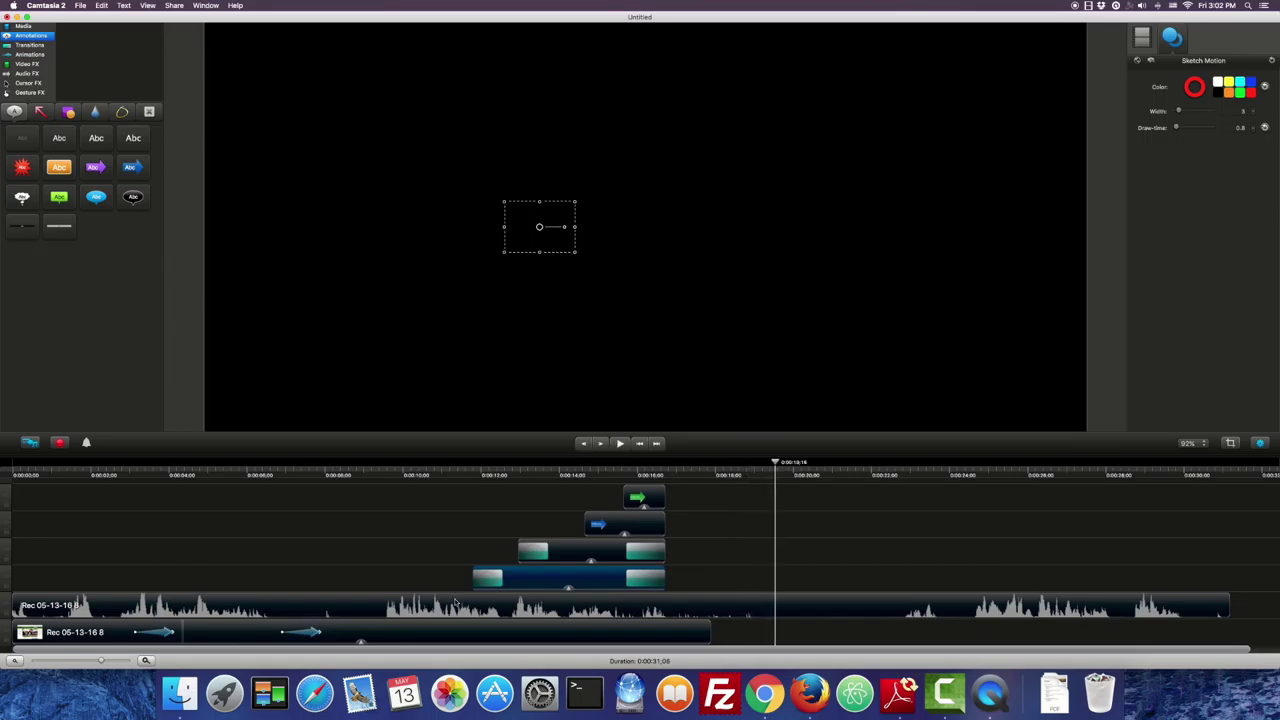
Step: Trim the start of the narration audio to line up with the Software Downloads page
click(366, 610)
drag(775, 463, 25, 463)
click(620, 443)
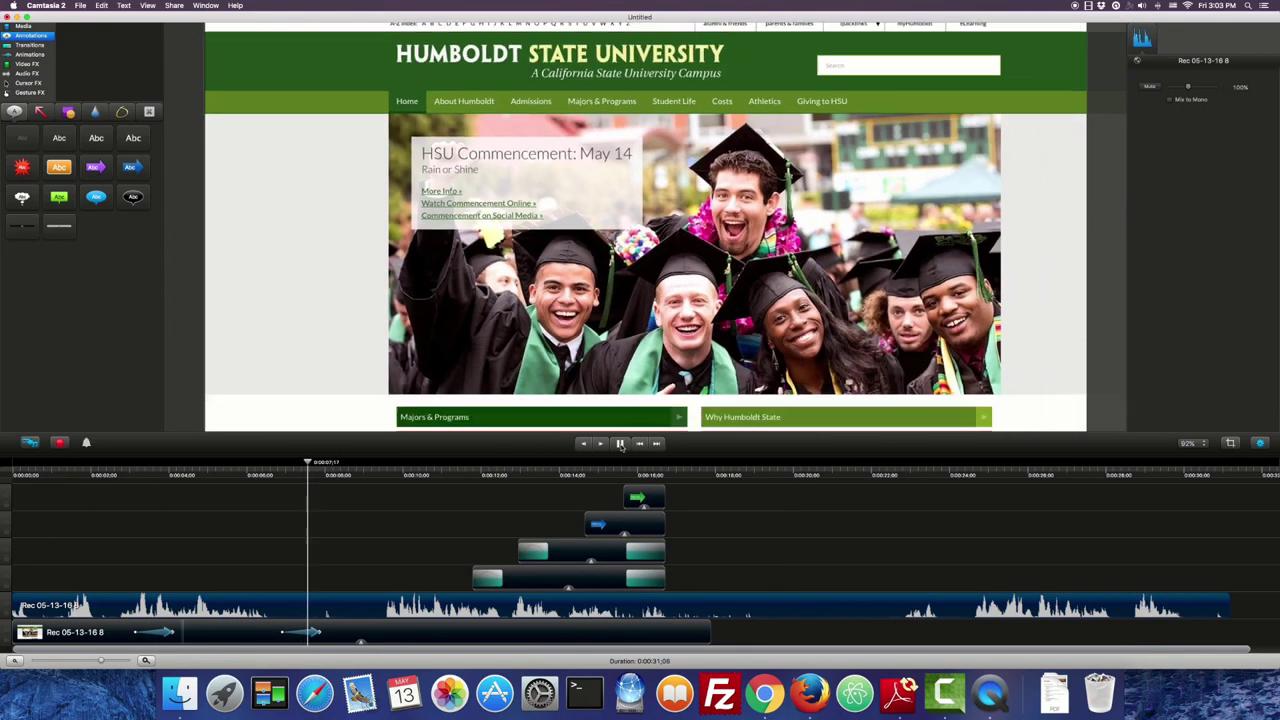
click(620, 443)
key(Left)
key(Left)
key(Left)
key(Left)
key(Left)
key(Left)
key(Left)
key(Left)
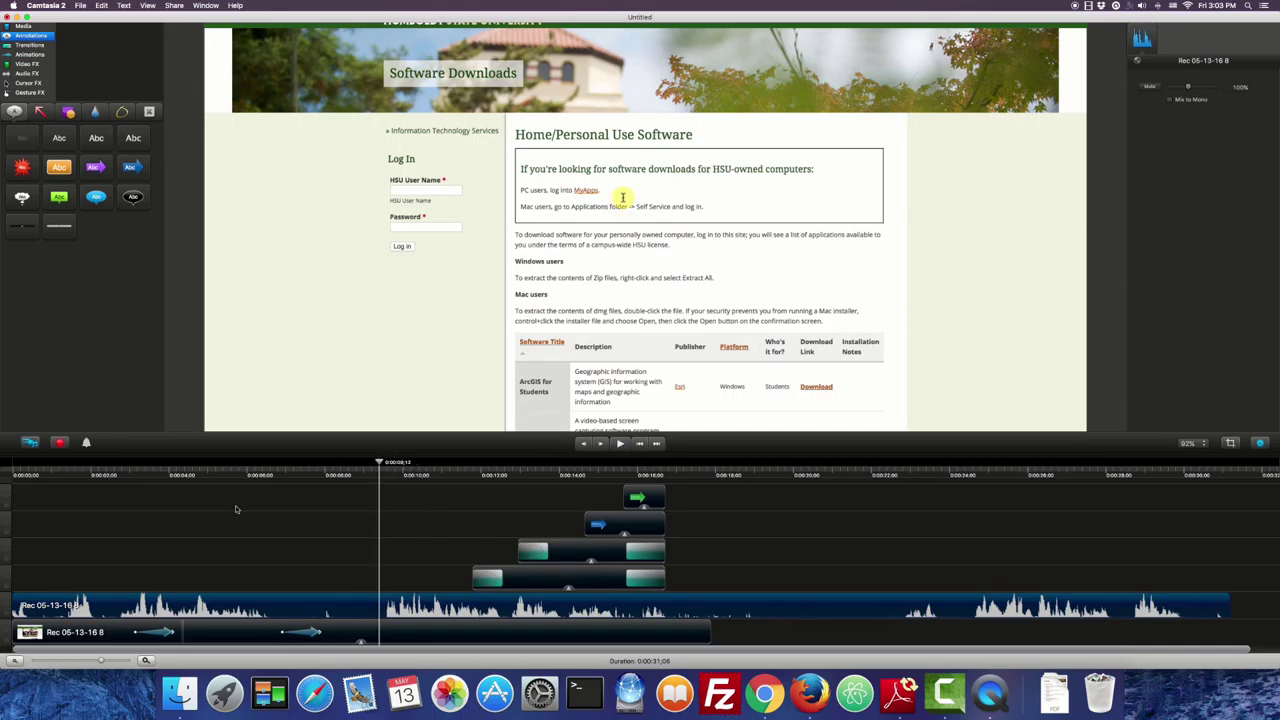
drag(16, 605, 380, 605)
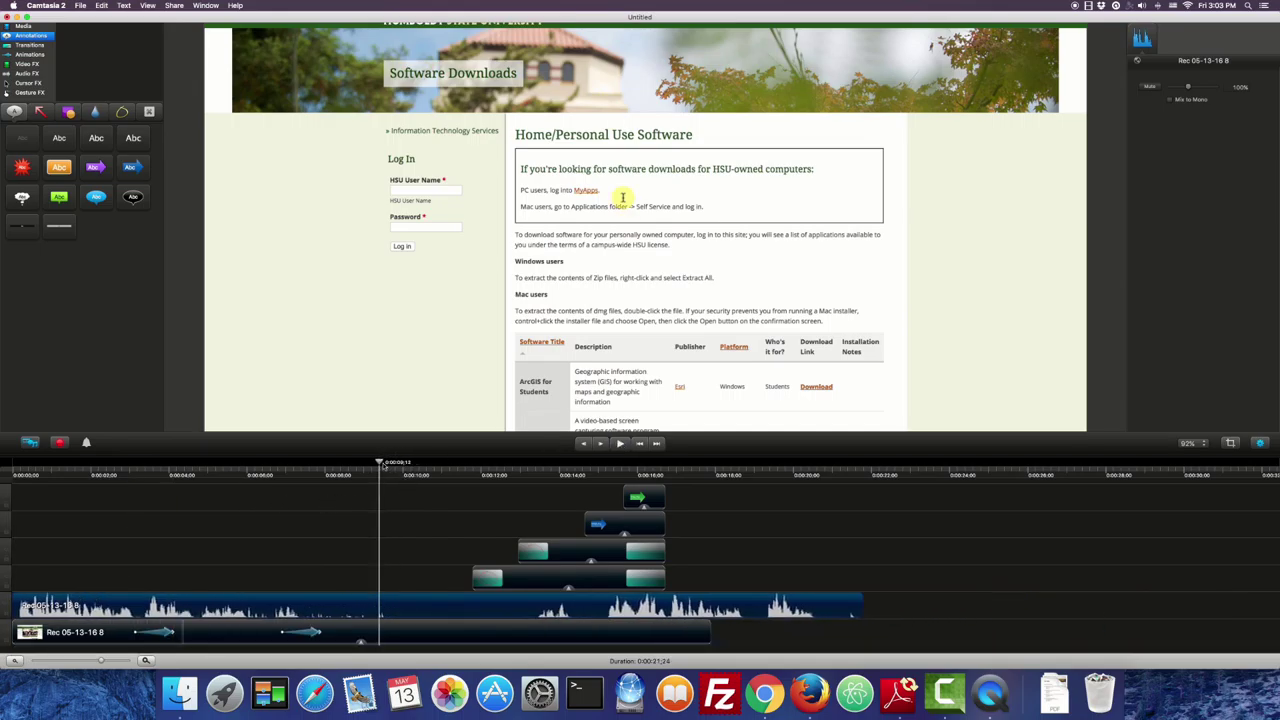
Step: Split out the unwanted stretch of narration, delete it, and close the gap
drag(381, 465, 410, 467)
right_click(410, 467)
click(413, 470)
click(533, 476)
right_click(533, 466)
click(570, 467)
key(Delete)
drag(570, 604, 435, 604)
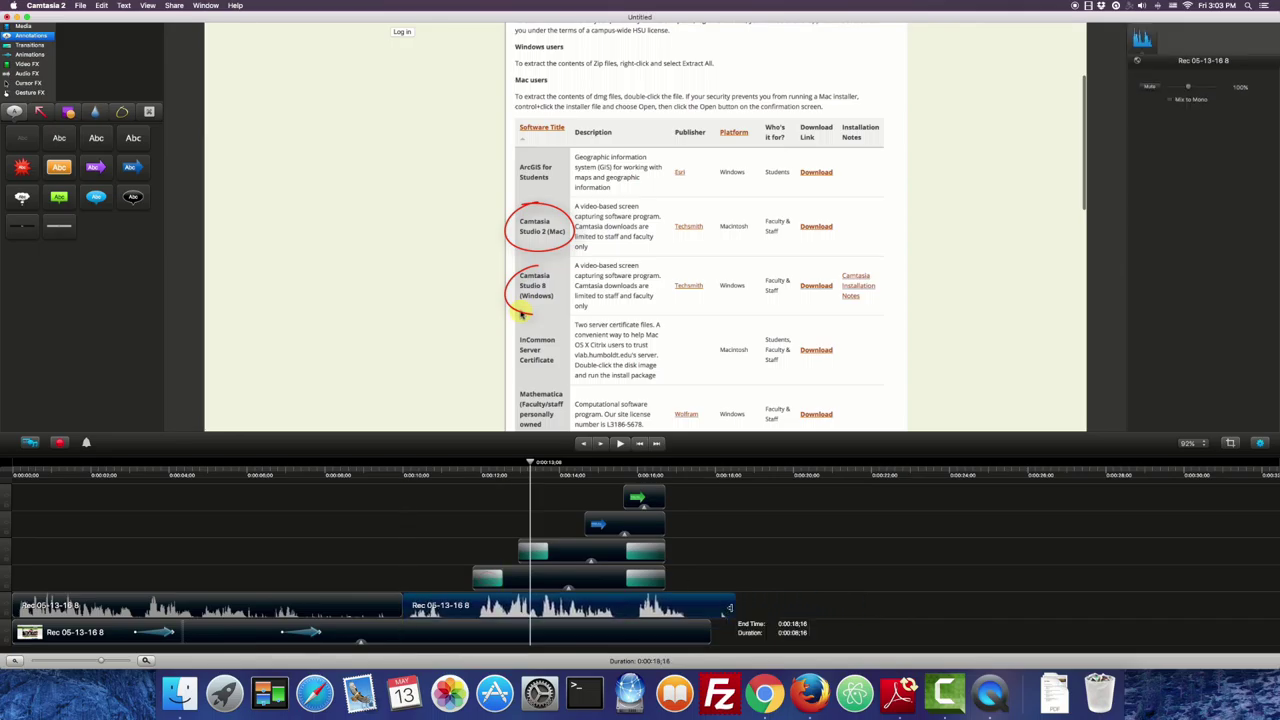
Step: Trim the audio's end to match the video, for a 0:00:17;27 project
drag(729, 607, 710, 607)
shift+click(390, 606)
right_click(390, 606)
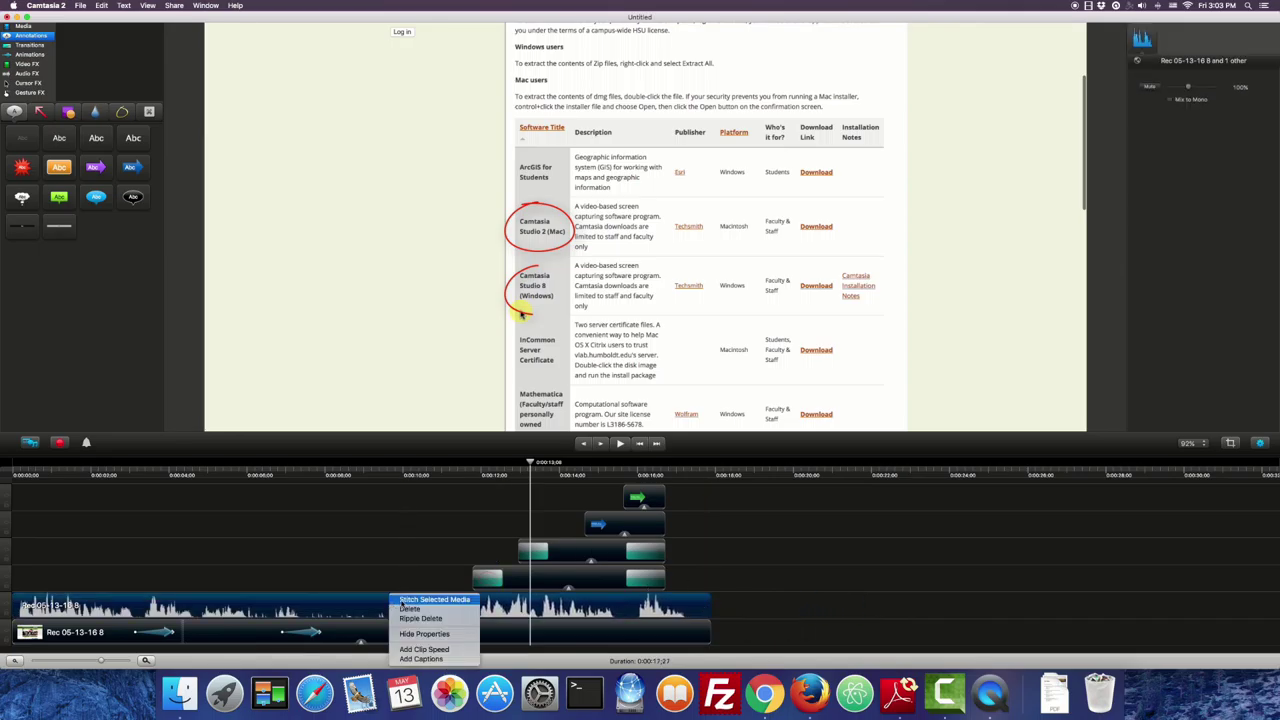
click(430, 620)
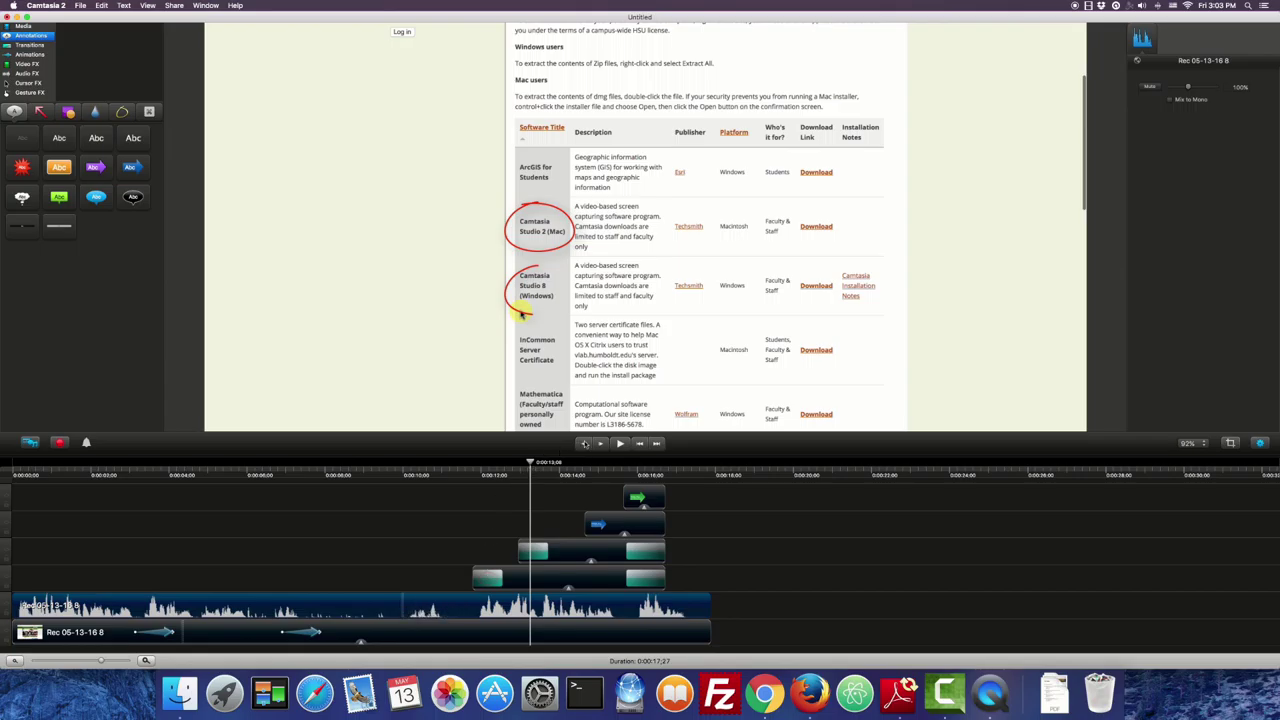
Step: With the playhead at 0:00, drop the Captions audio effect onto the narration track
click(641, 444)
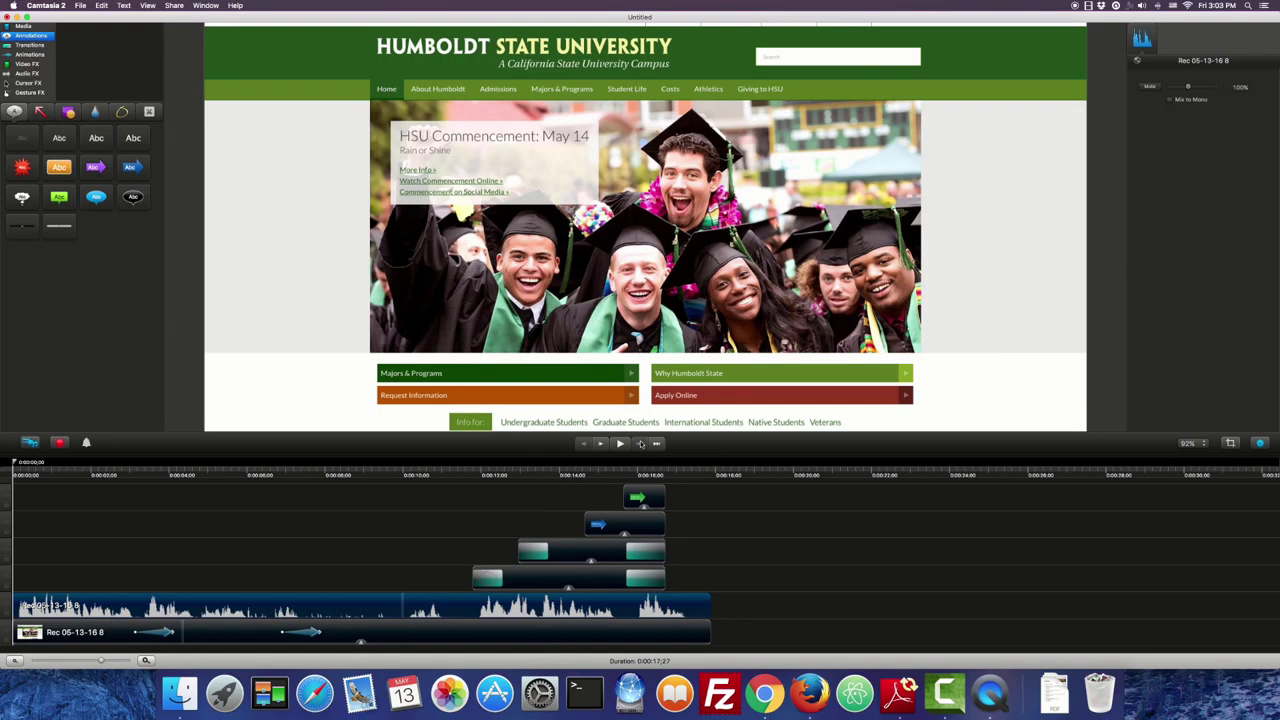
click(26, 74)
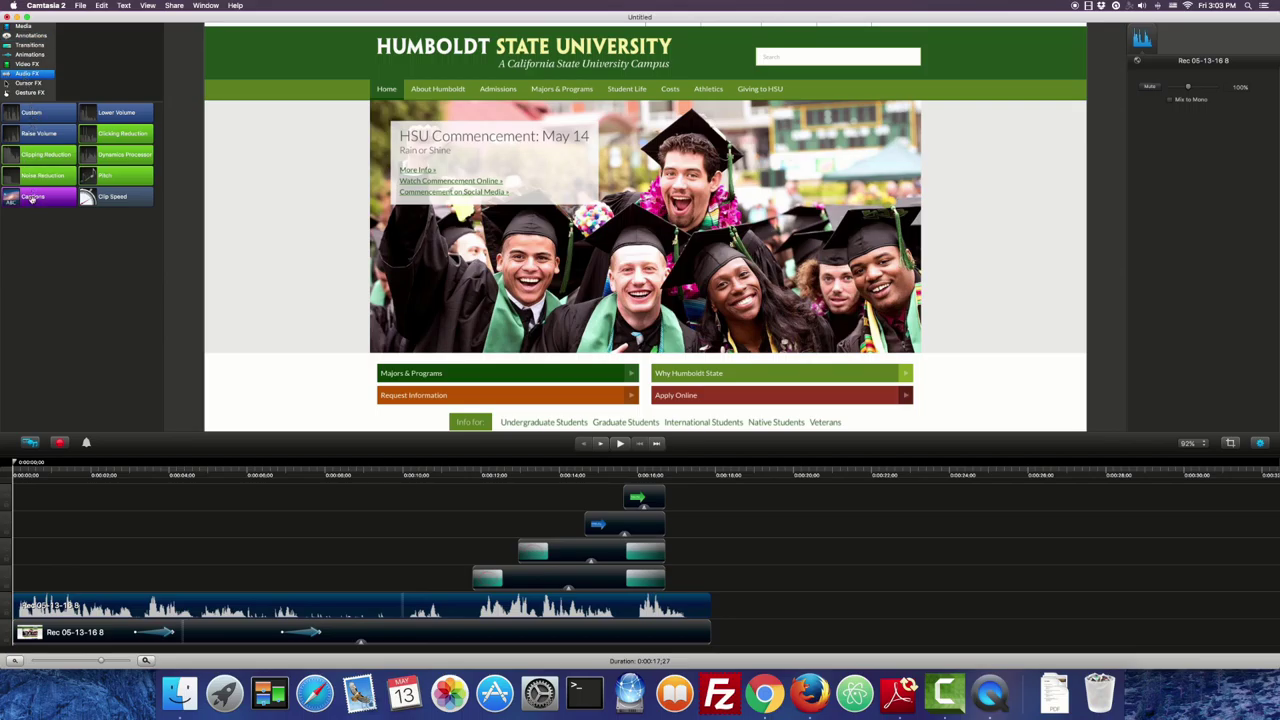
mouse_move(33, 198)
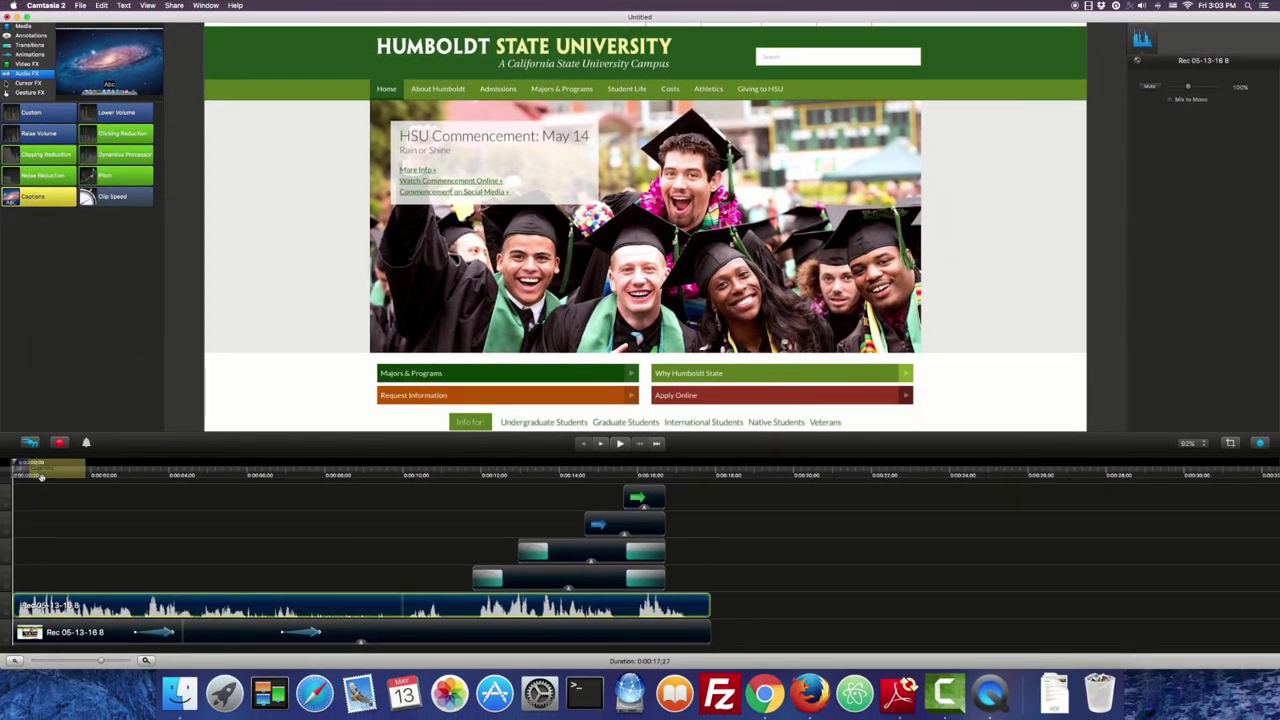
drag(40, 477, 57, 606)
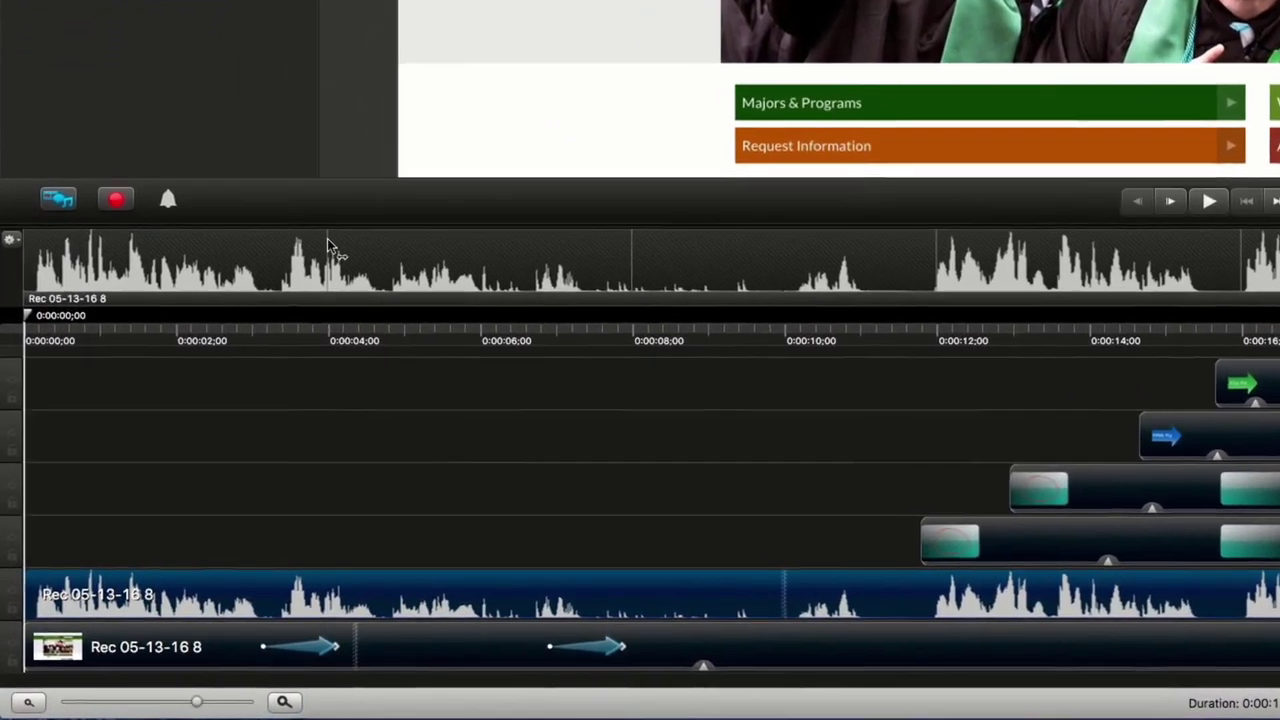
Step: Drag caption segment edges so blocks fit the phrases, one starting near 0:04, another spanning 0:11–0:15
click(297, 285)
drag(295, 287, 249, 285)
drag(290, 233, 288, 233)
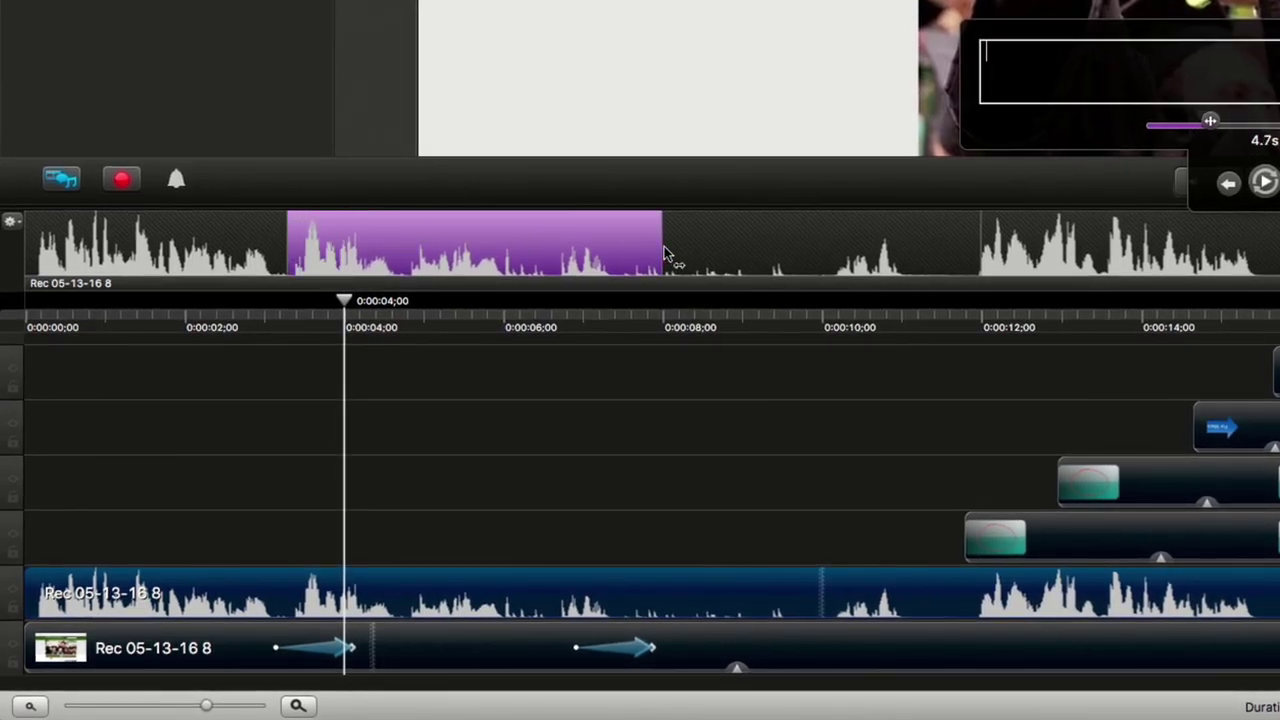
drag(664, 251, 555, 247)
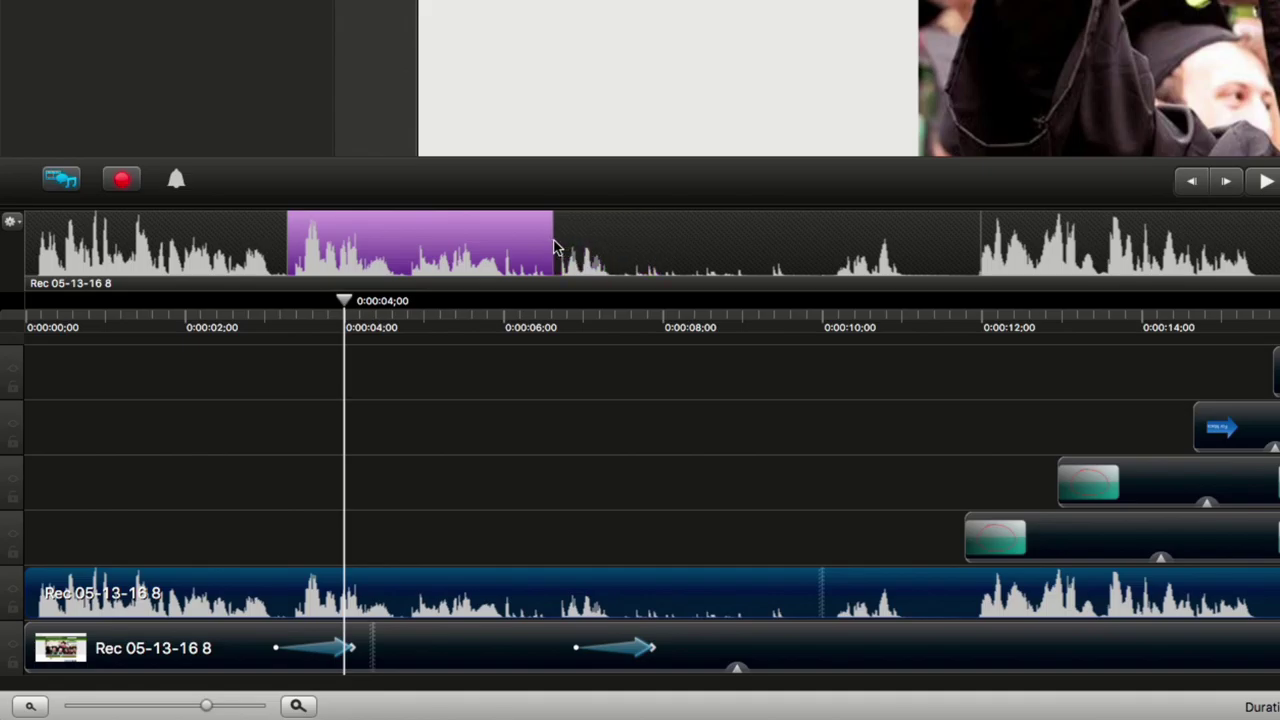
drag(556, 249, 618, 247)
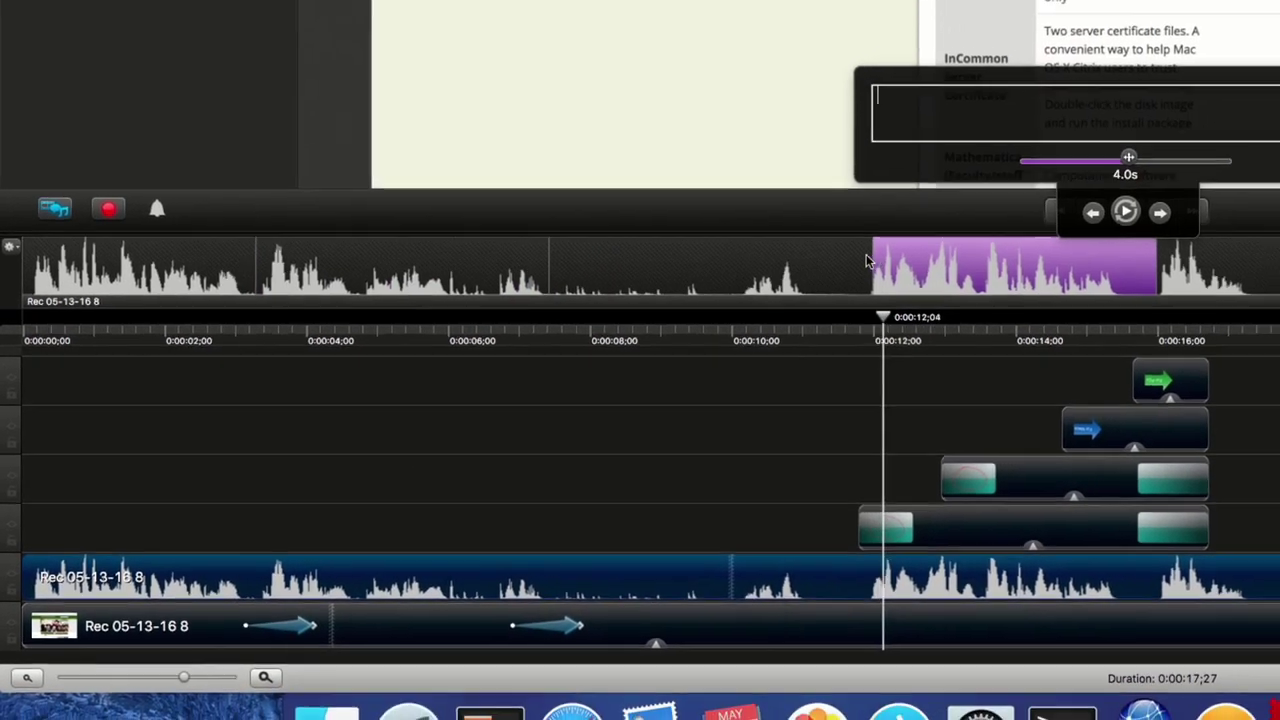
drag(866, 262, 855, 262)
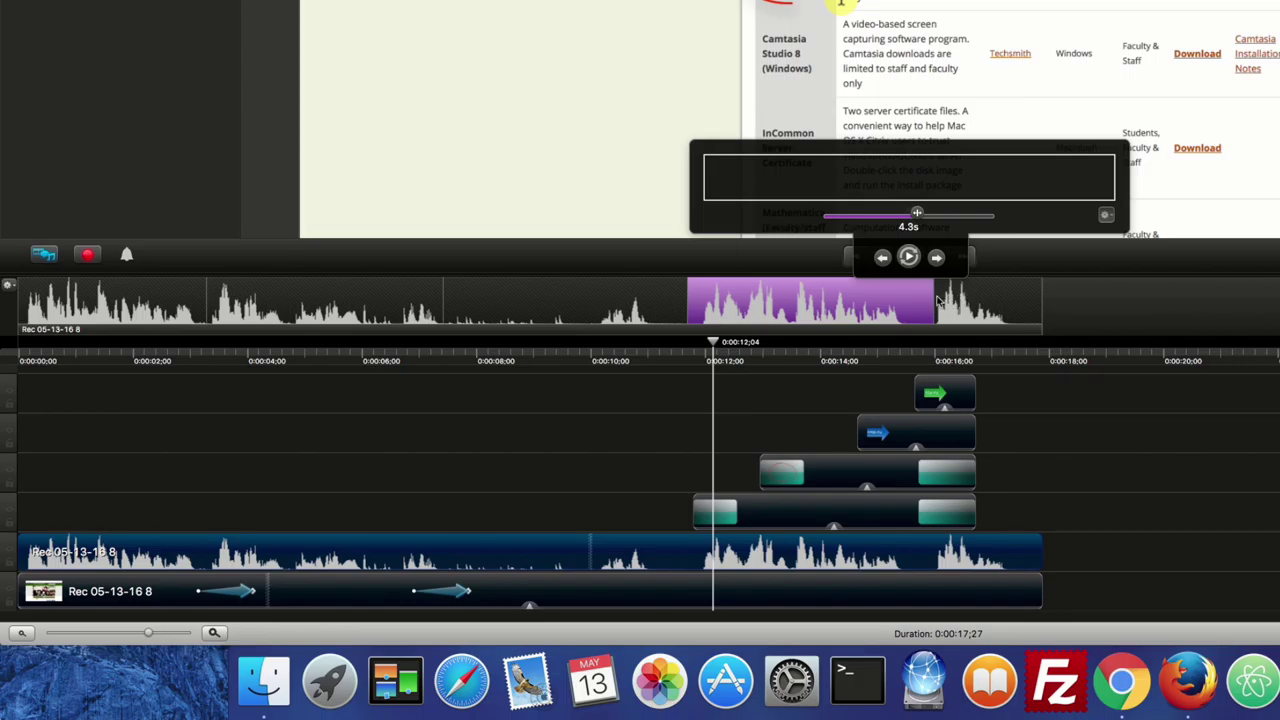
drag(938, 303, 922, 302)
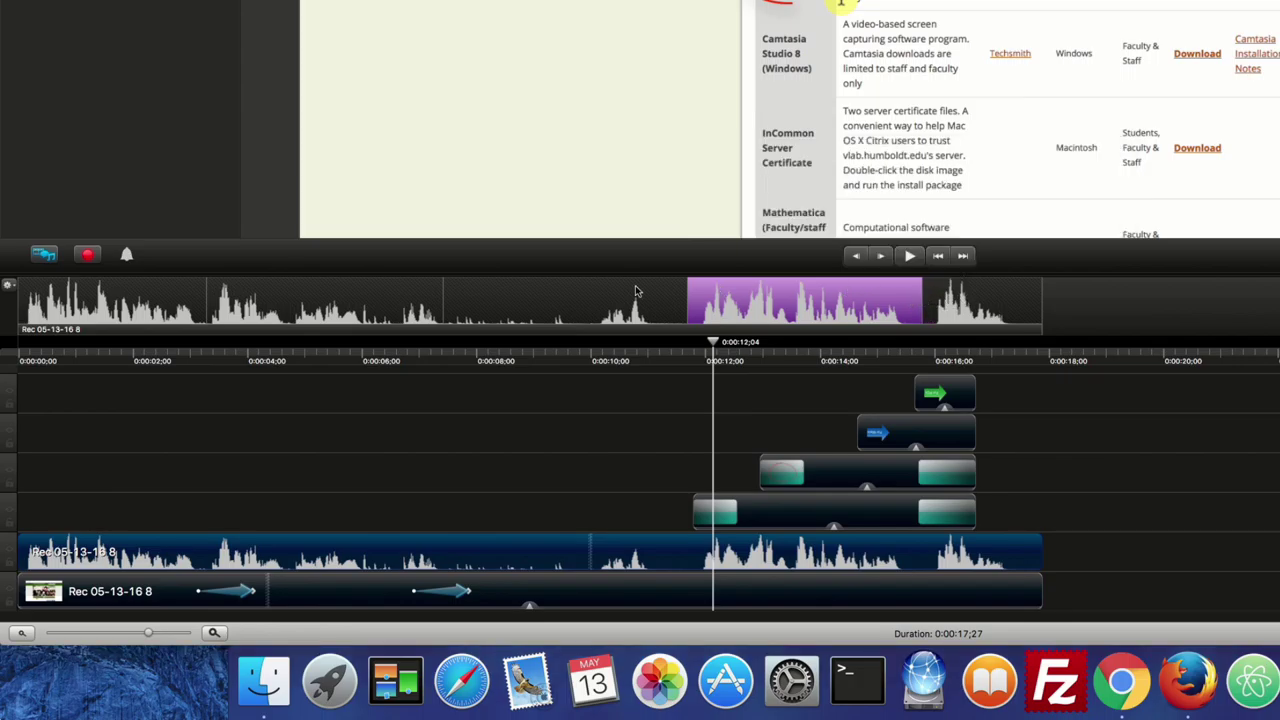
Step: Enter 'I'm going to create a simple video showing people where they can go to' in the 3.3s first caption
click(168, 292)
key(space)
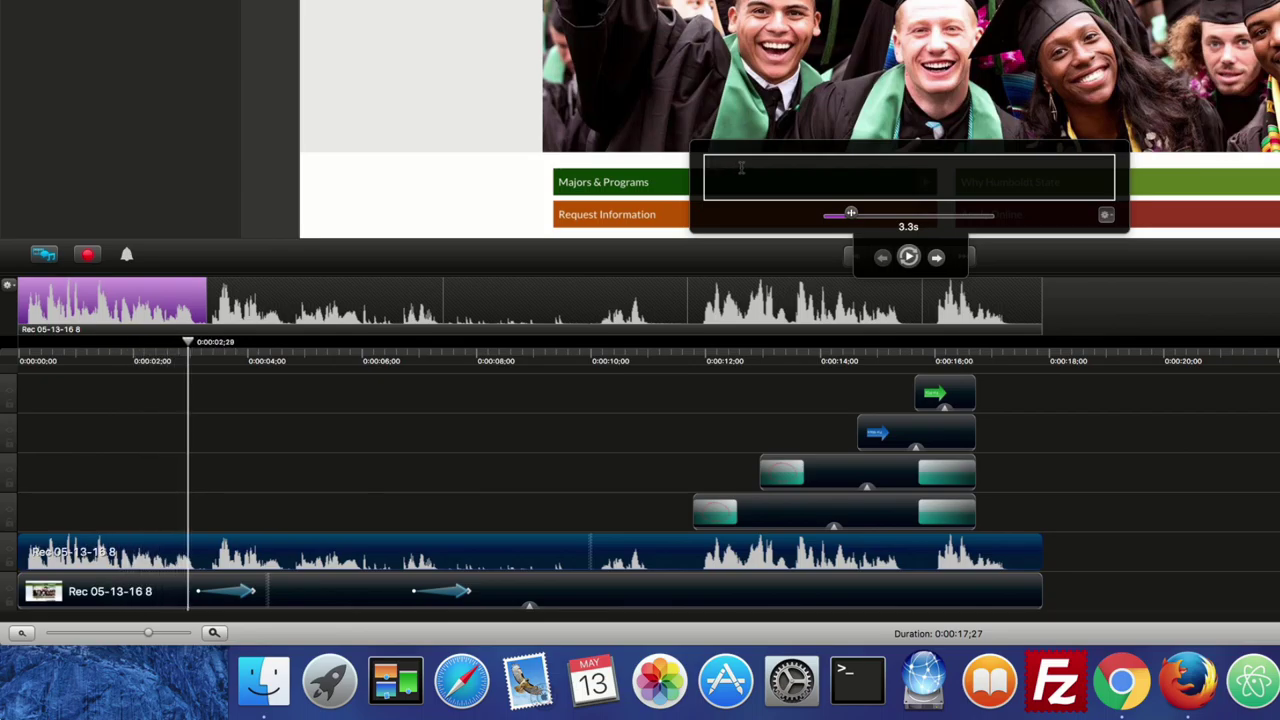
text(I'm going to c)
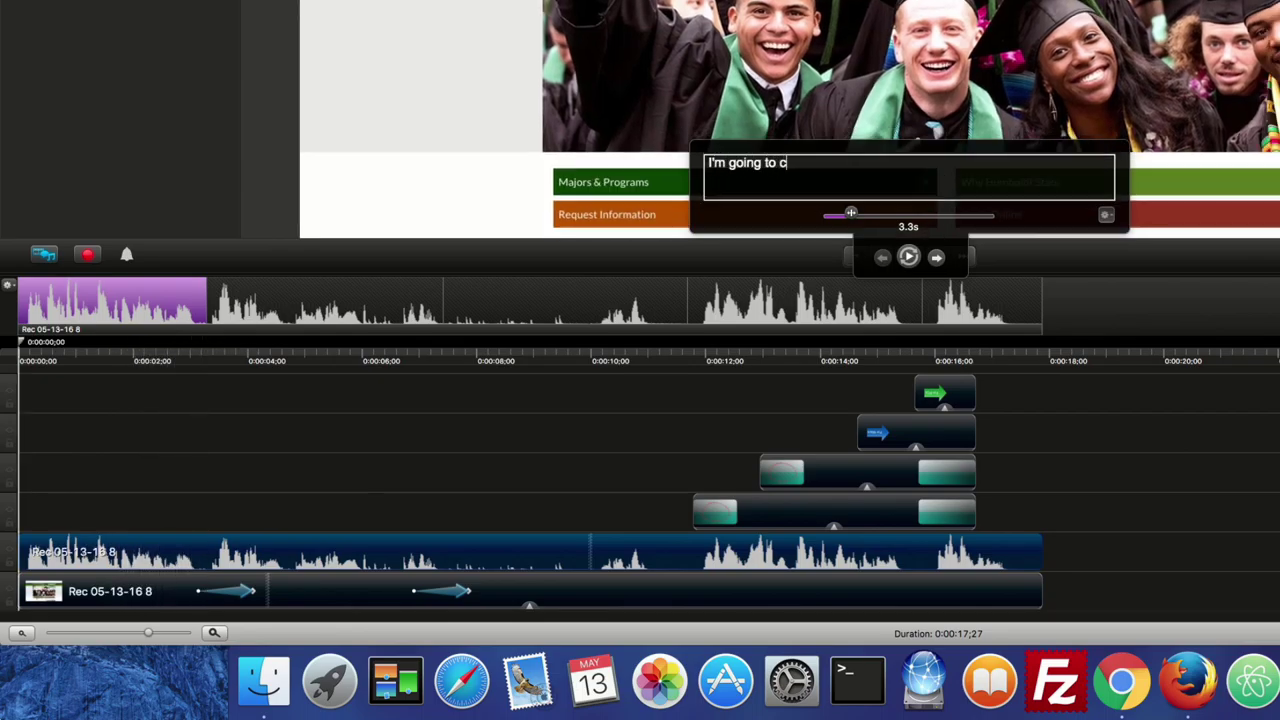
text(reate a simple video showin)
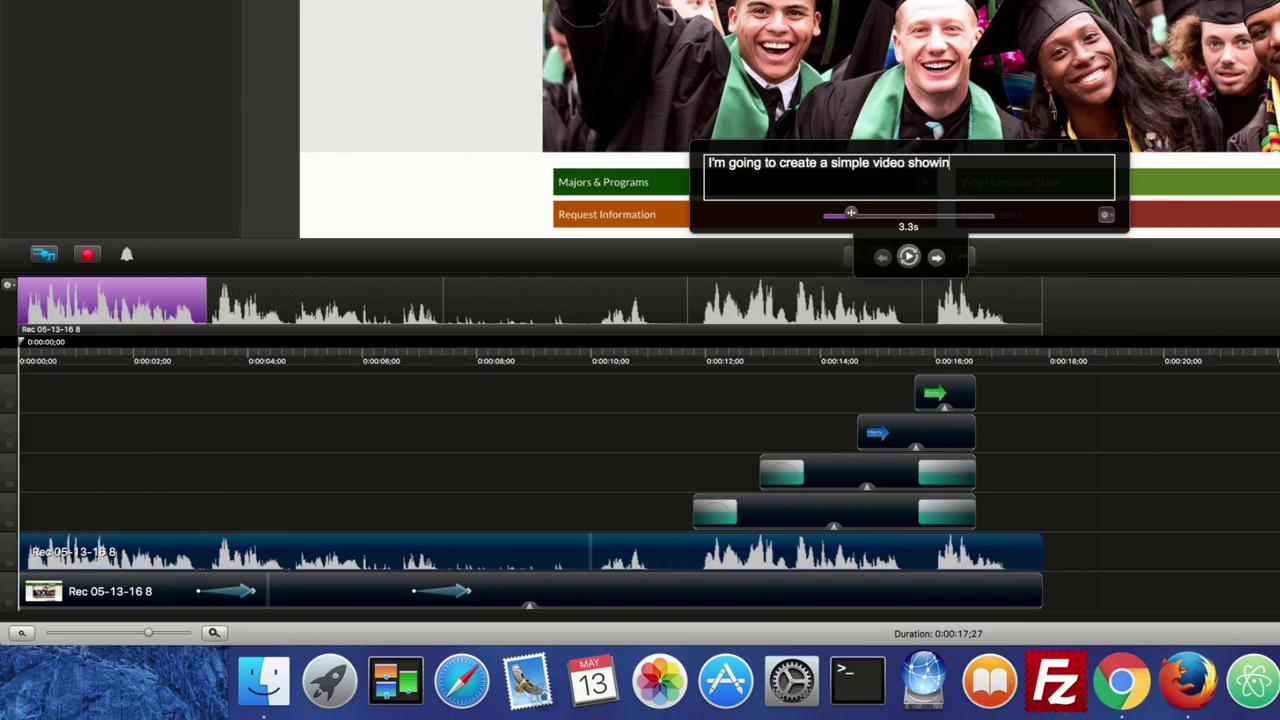
text(g people where they an)
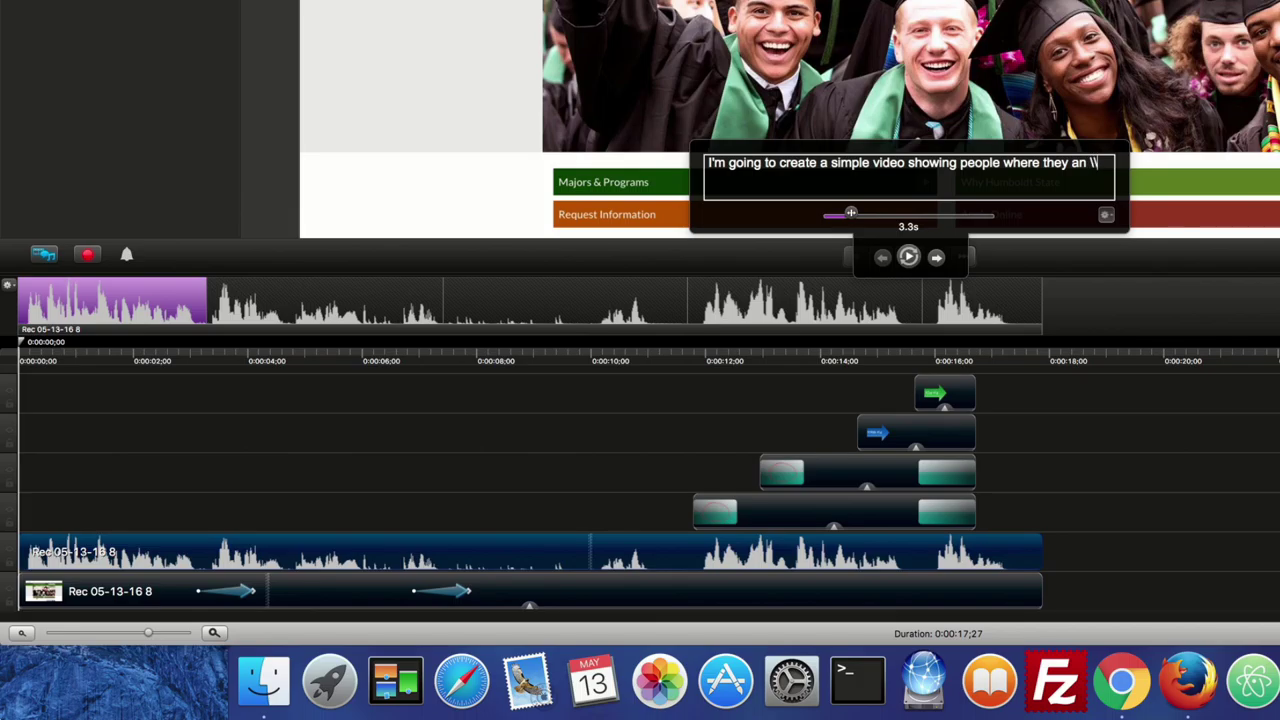
key(BackSpace)
text(ca)
Step: Enter the last four captions, from 'download software from the HSU website' to 'and then I'm done with my video.'
click(908, 257)
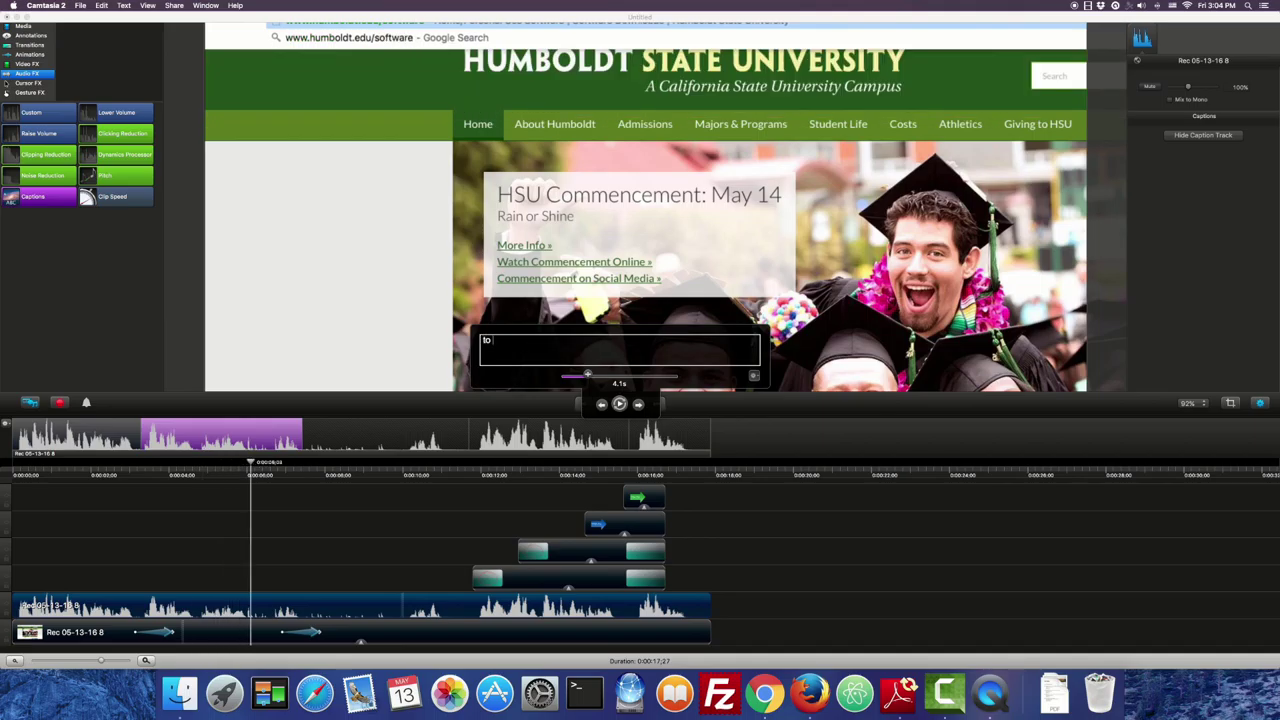
text(download software from the HSU website)
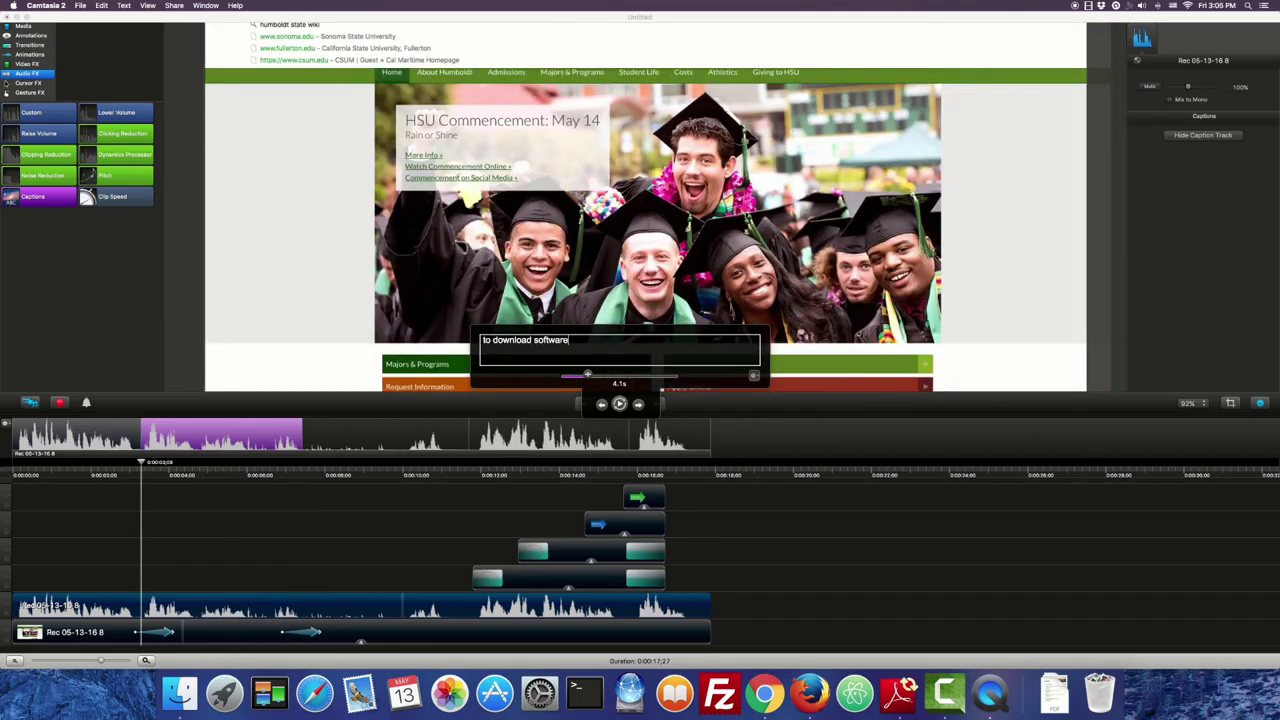
key(Tab)
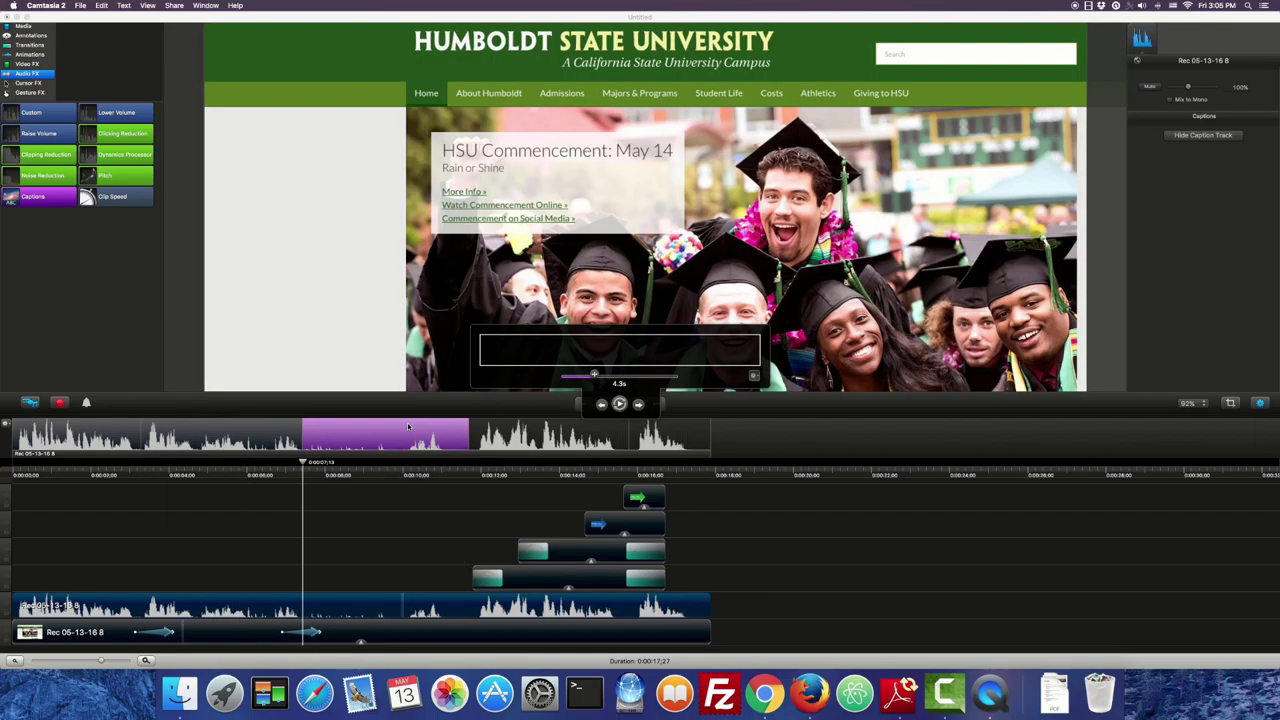
text(I'll give an)
key(Tab)
text(overview of where they can download)
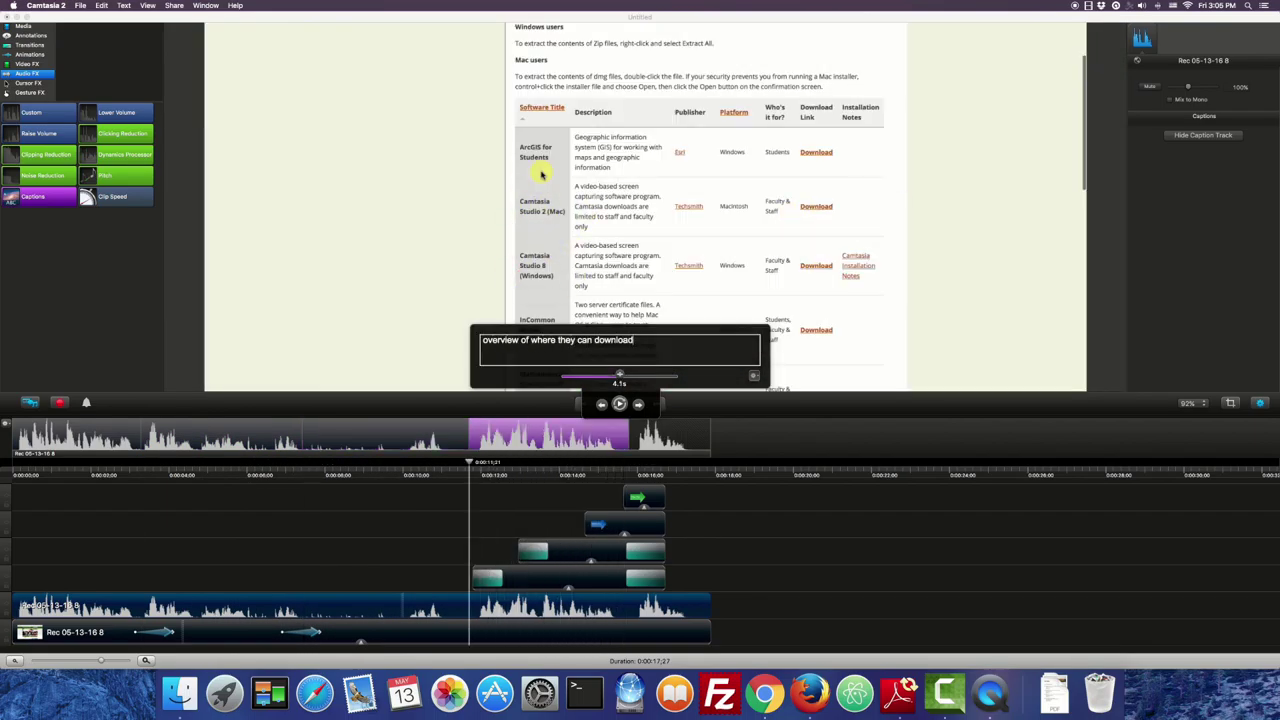
text( the different versions of Camtasia)
key(Tab)
text(and then I'm done with my video.)
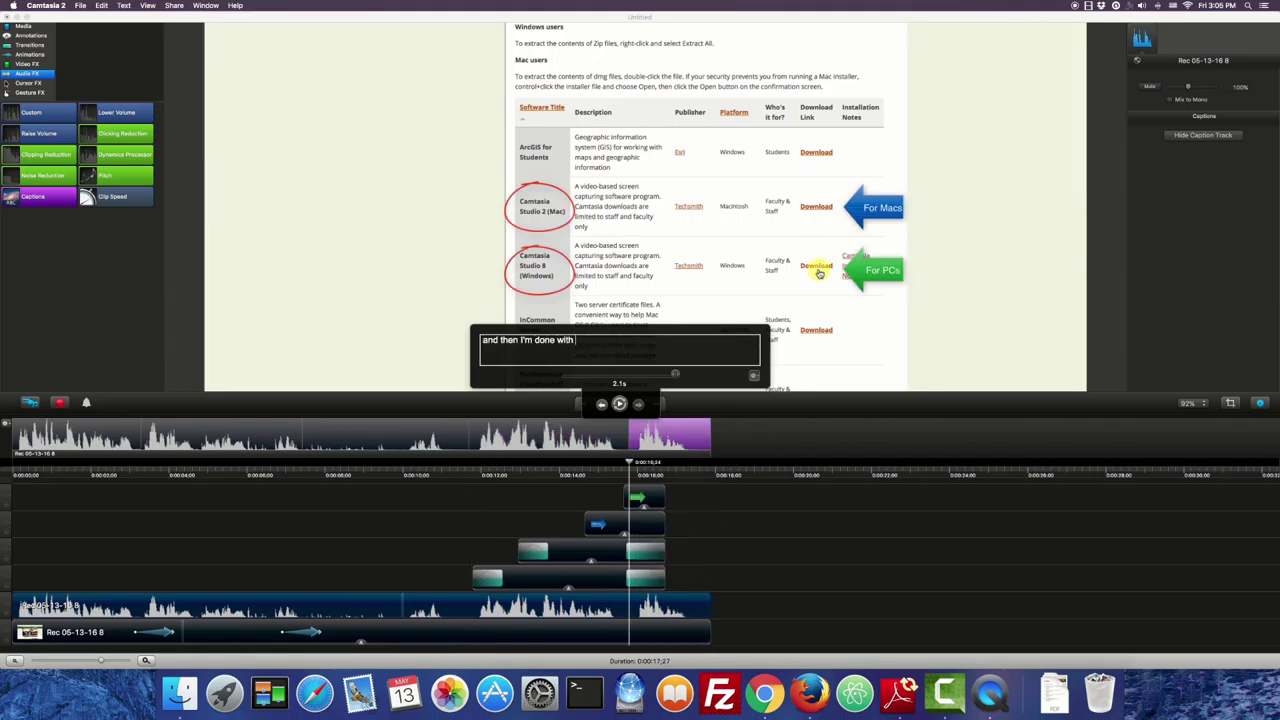
click(718, 505)
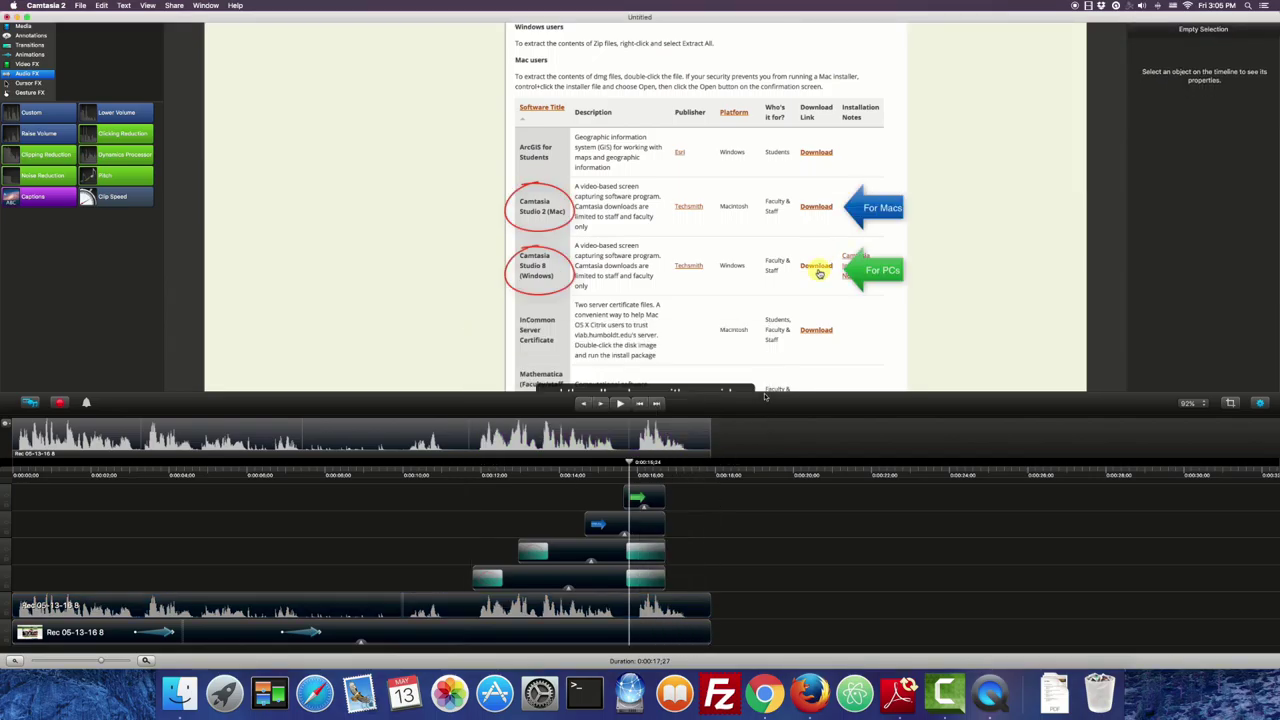
Step: Enlarge the preview canvas and play the video from the start to check the captions
drag(1037, 419, 720, 505)
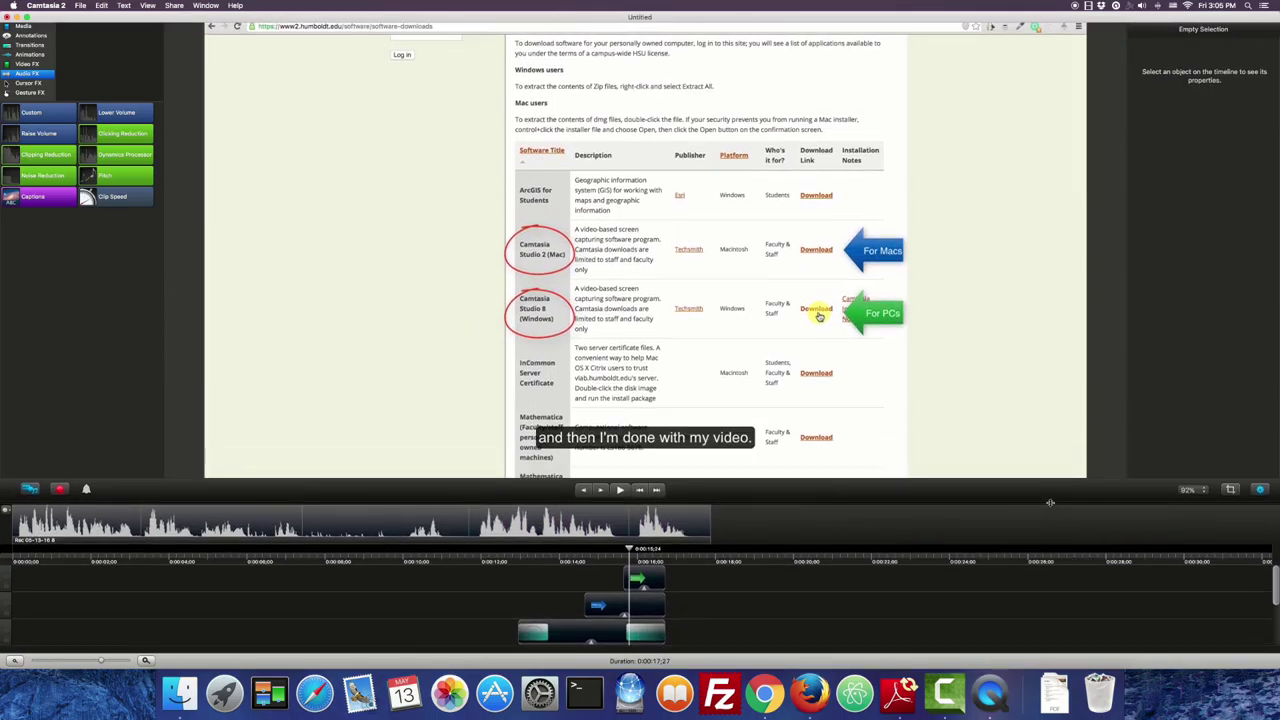
key(Home)
key(space)
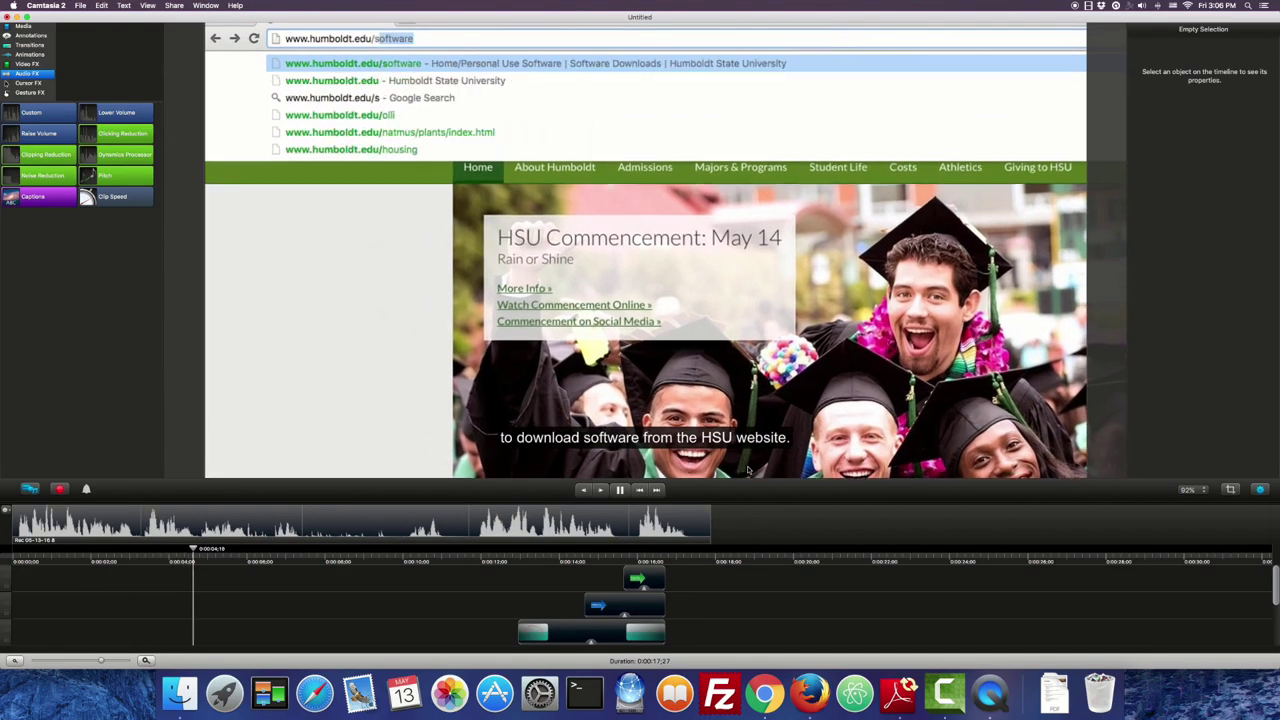
key(space)
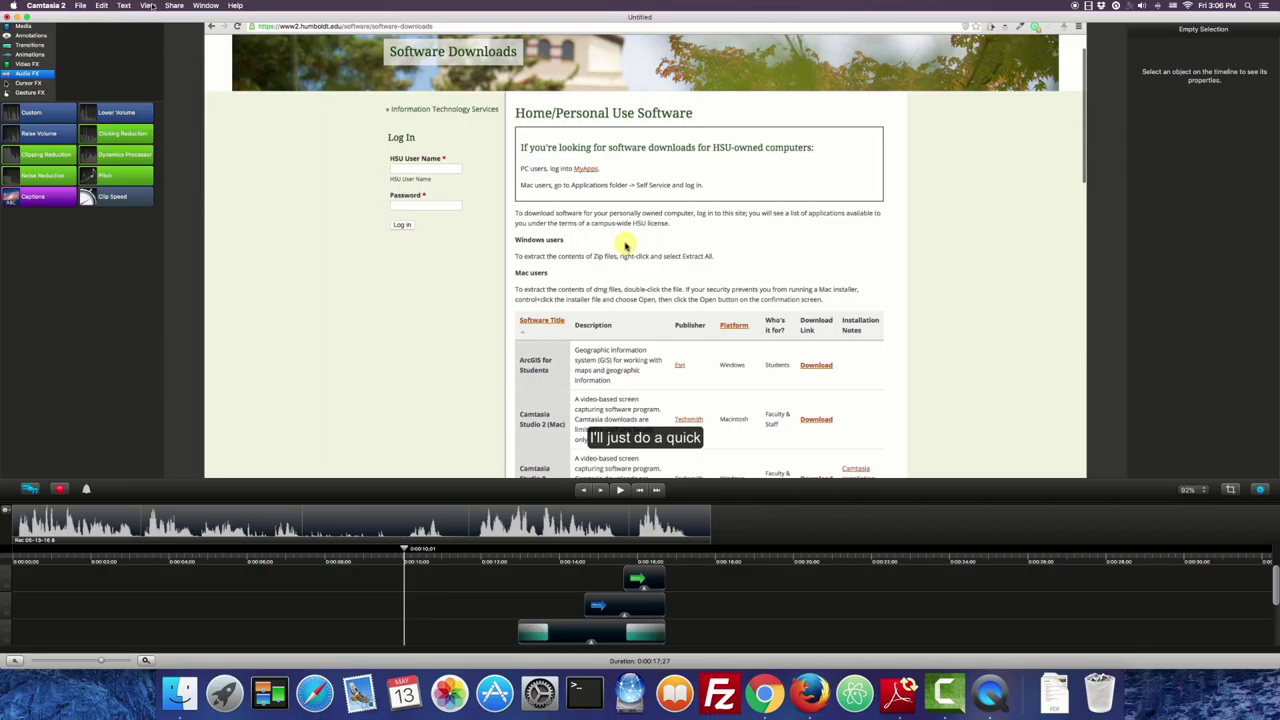
Step: Export the captions as software.srt into the Movies folder
click(174, 5)
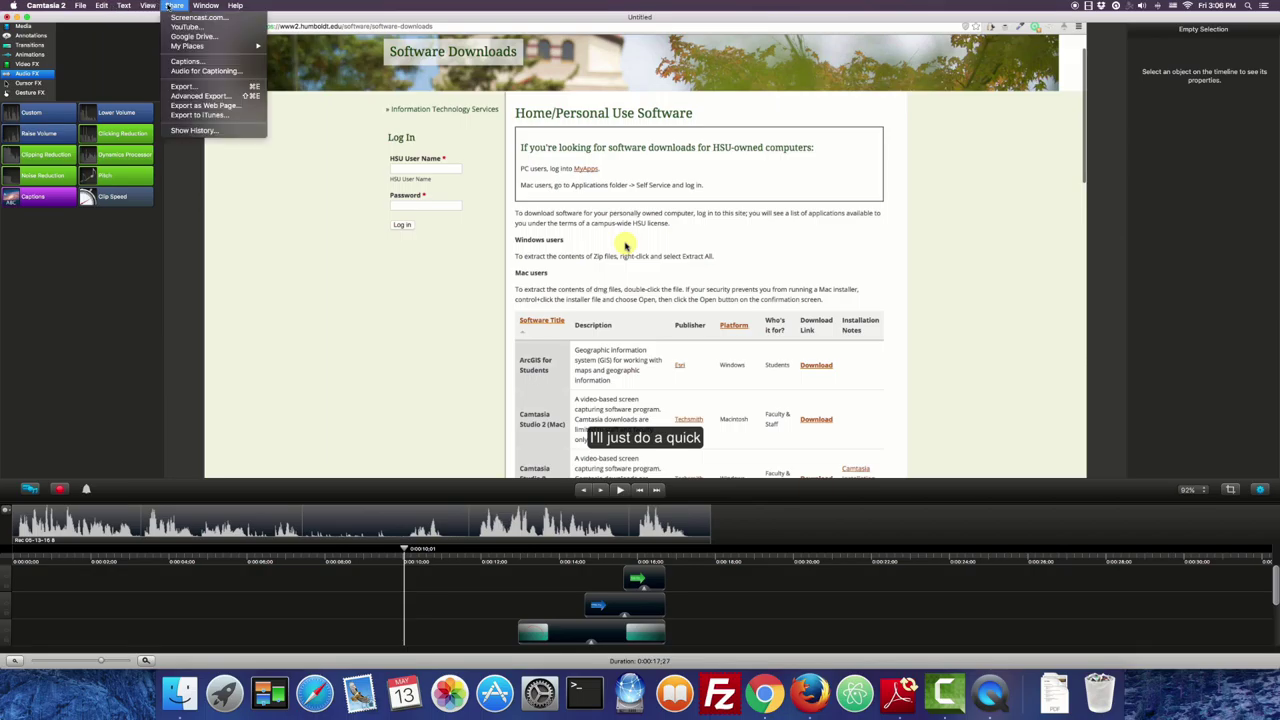
click(222, 64)
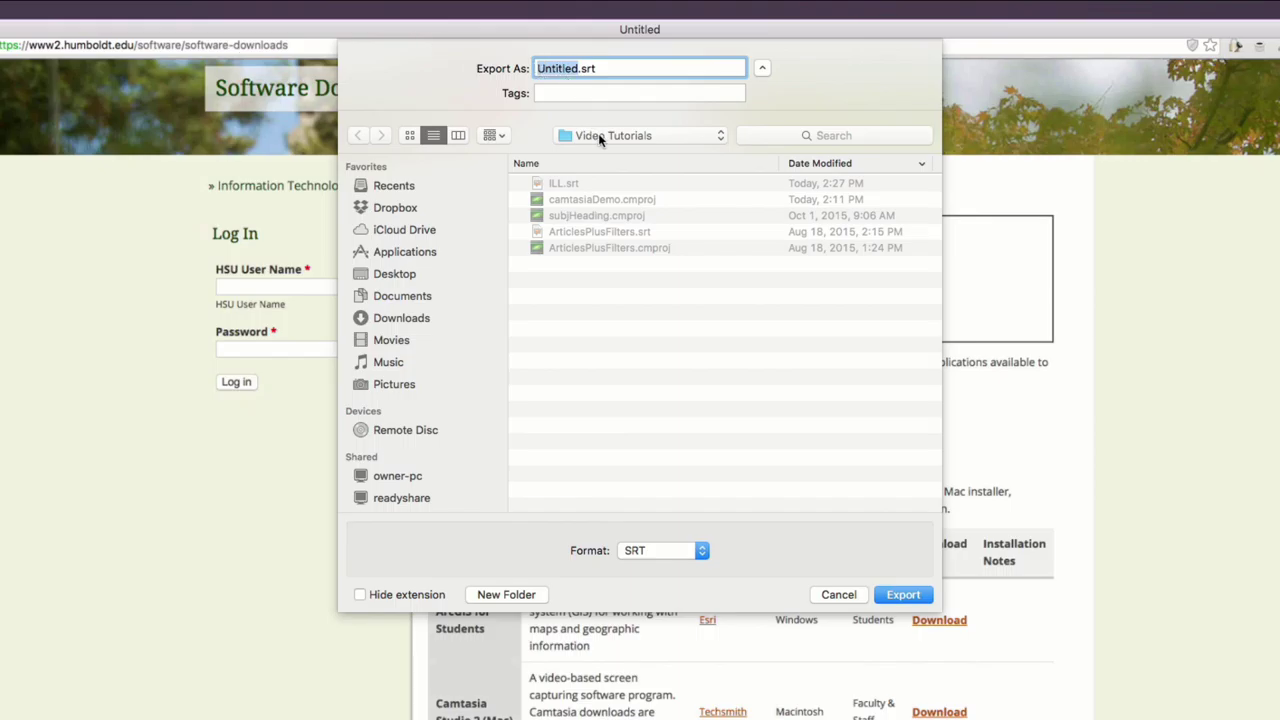
click(398, 343)
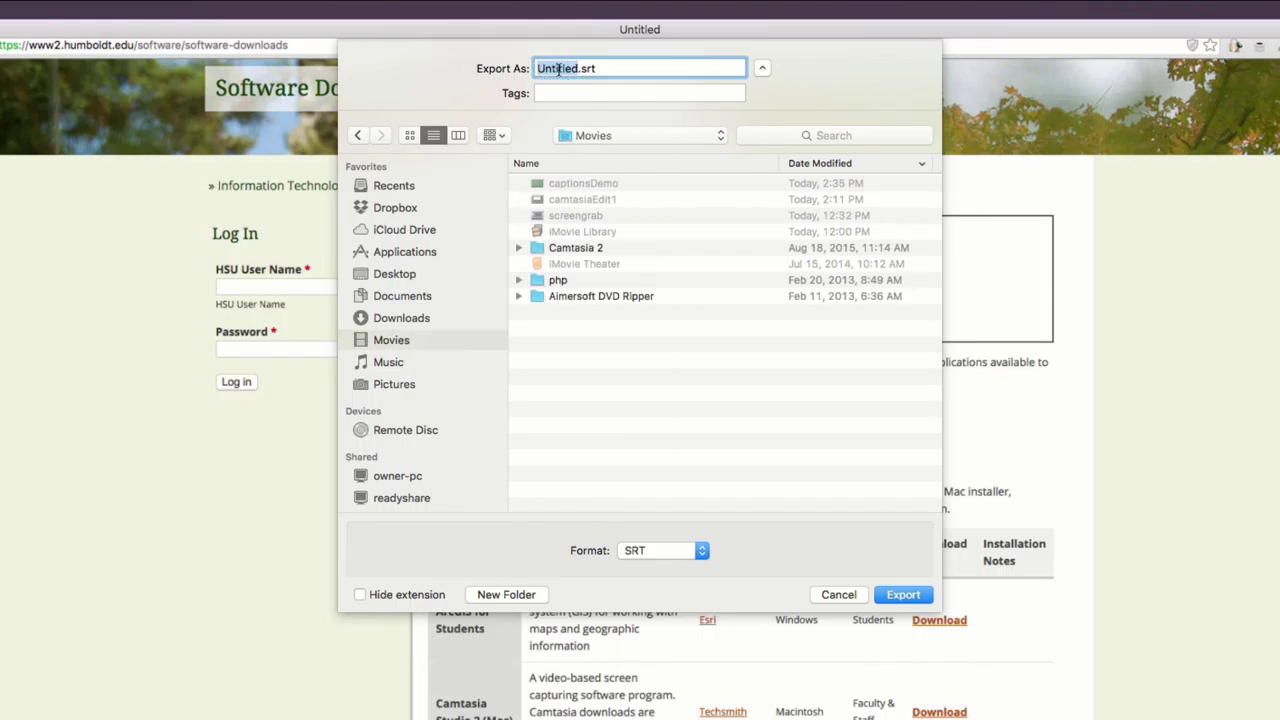
key(BackSpace)
text(software)
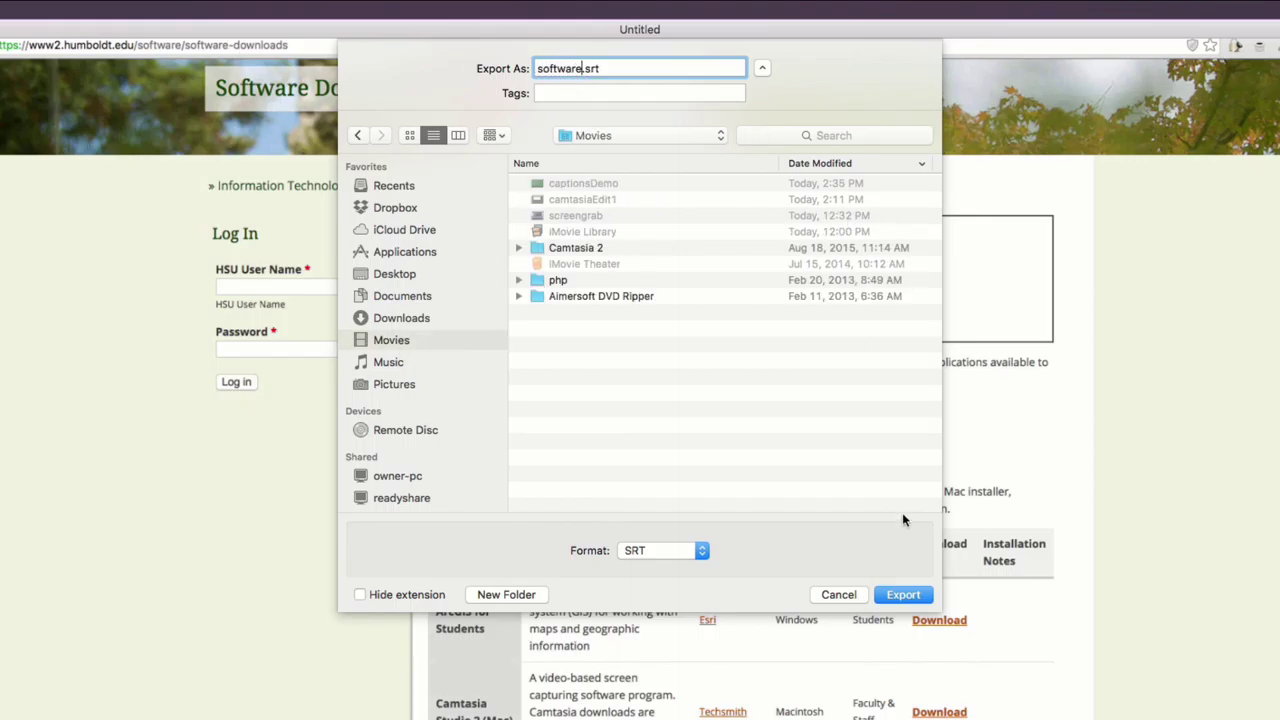
click(891, 596)
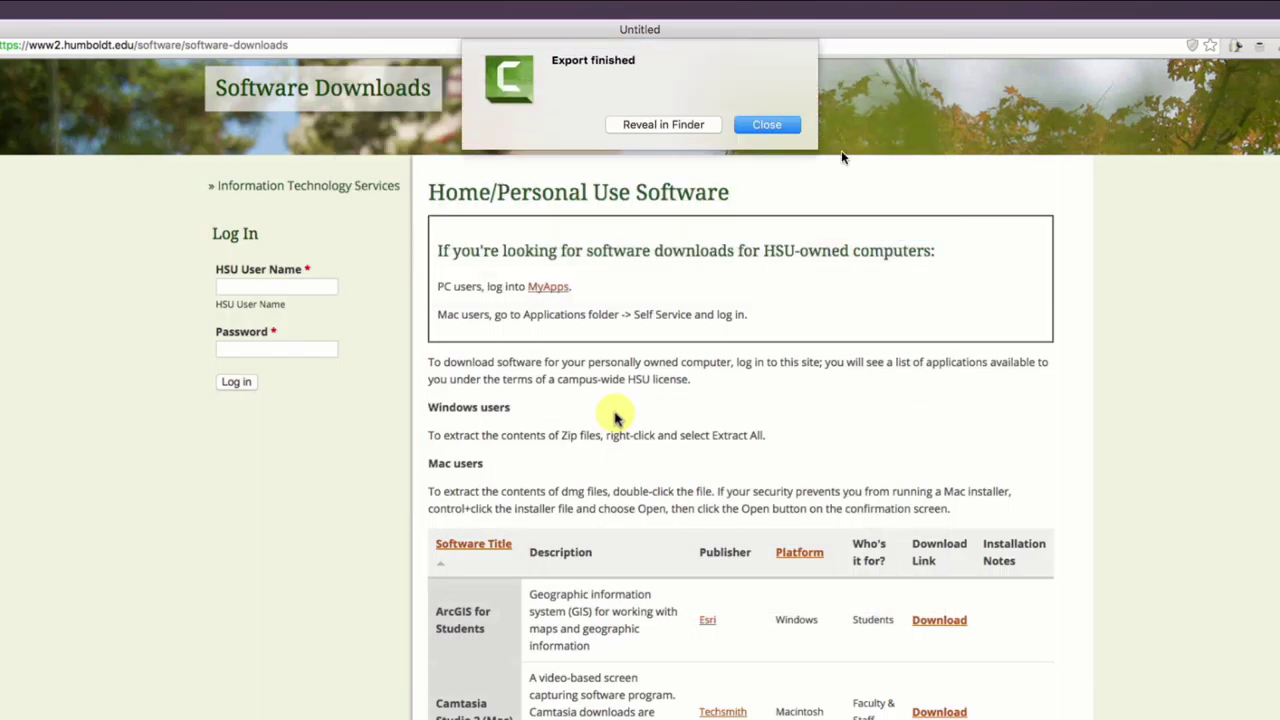
Step: Share the video to YouTube titled 'Camtasia Downlaod' and dismiss the caption upload error
click(765, 124)
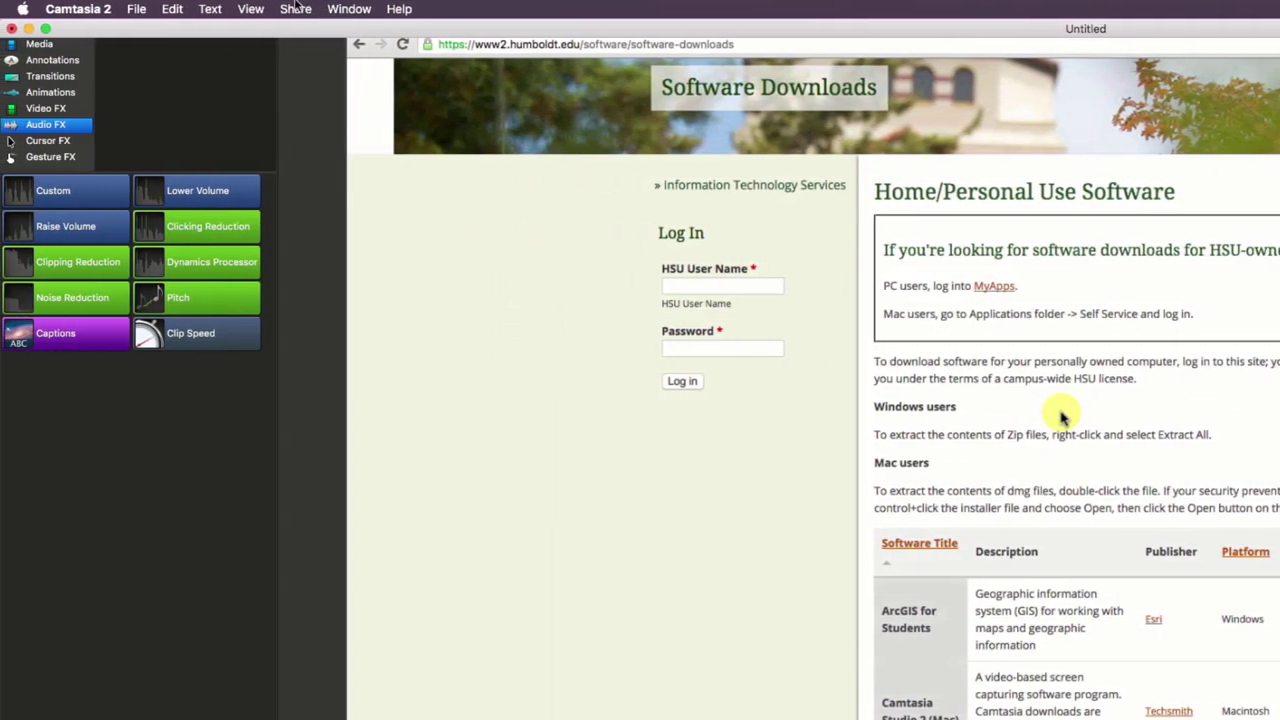
click(296, 9)
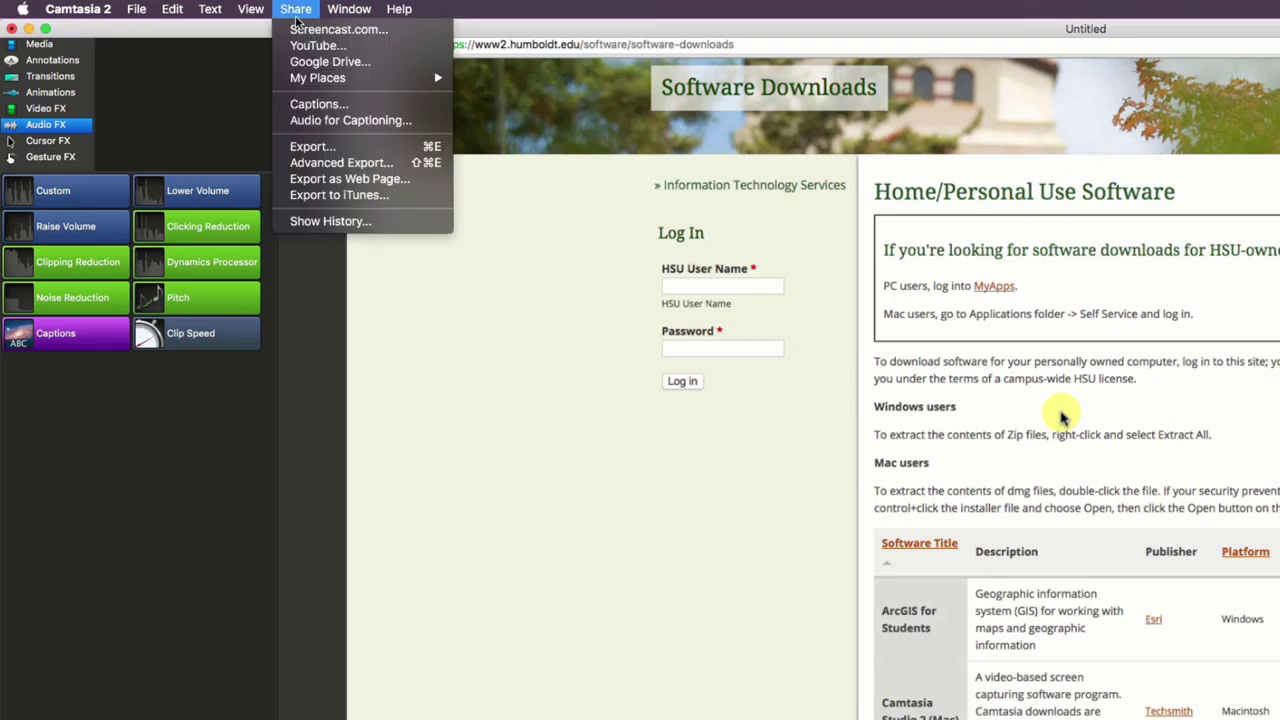
click(316, 46)
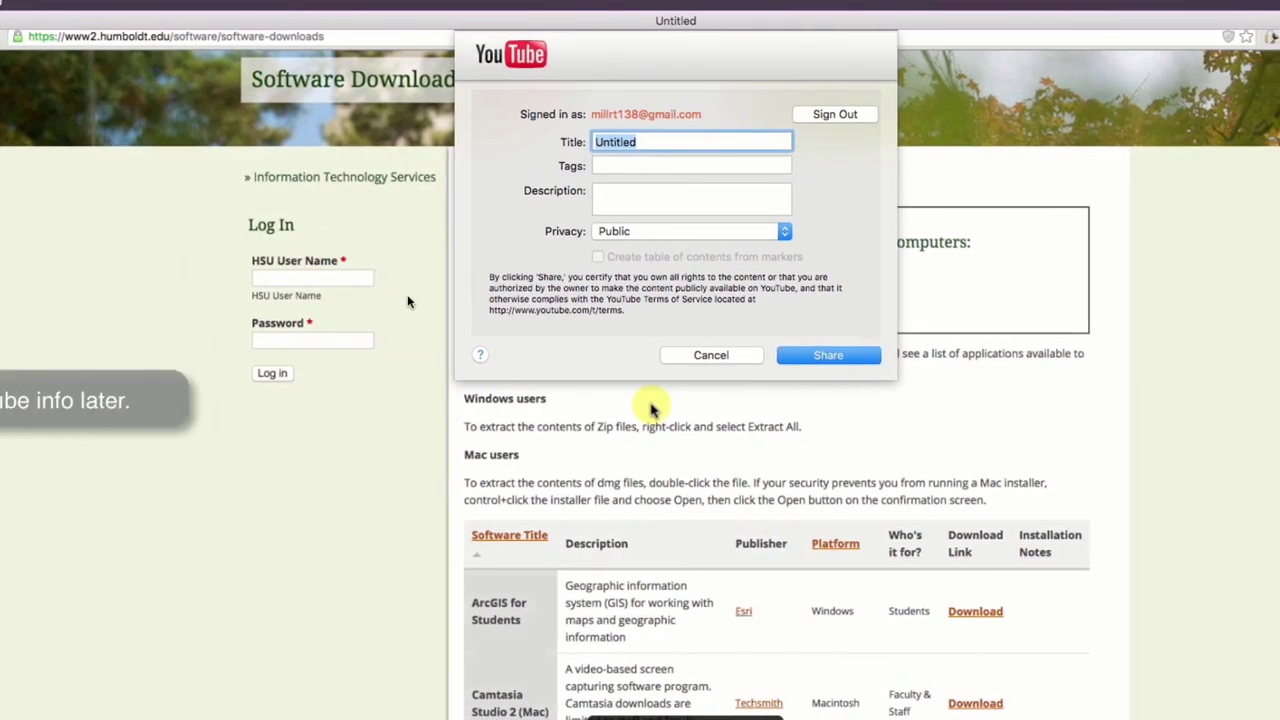
text(Camtasia Downlaod)
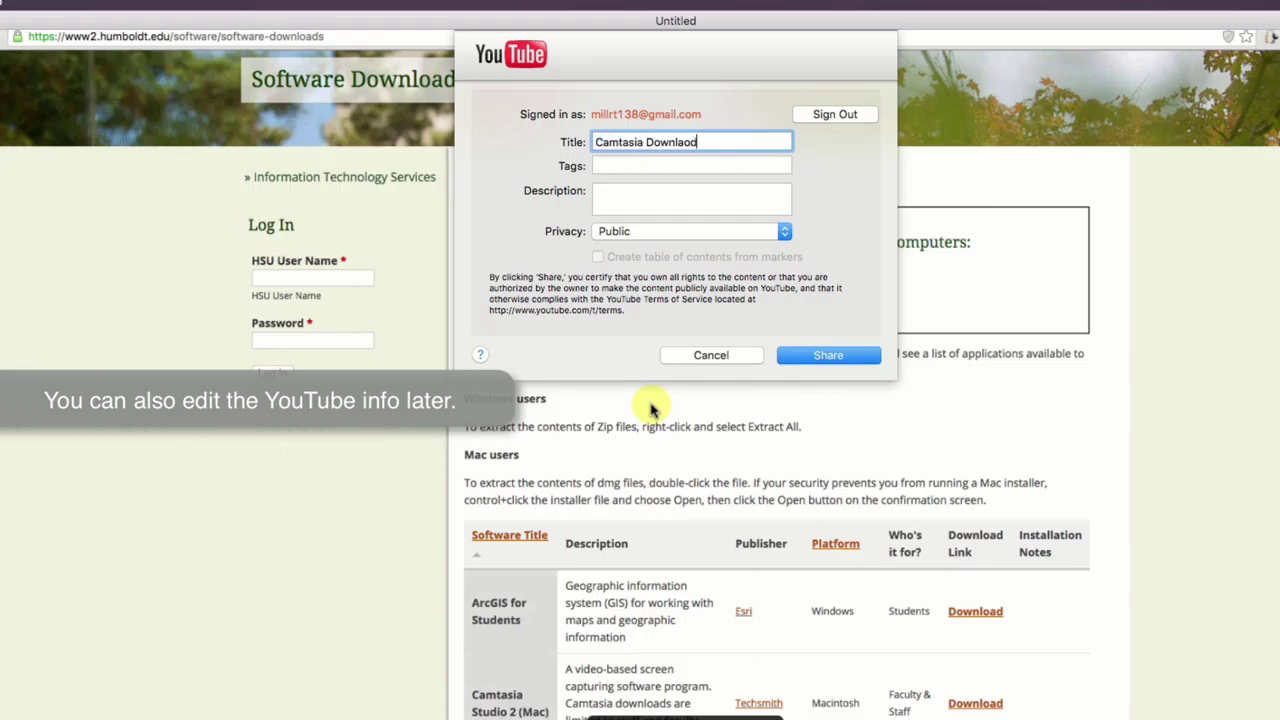
key(BackSpace)
key(BackSpace)
key(BackSpace)
text(oad)
click(828, 356)
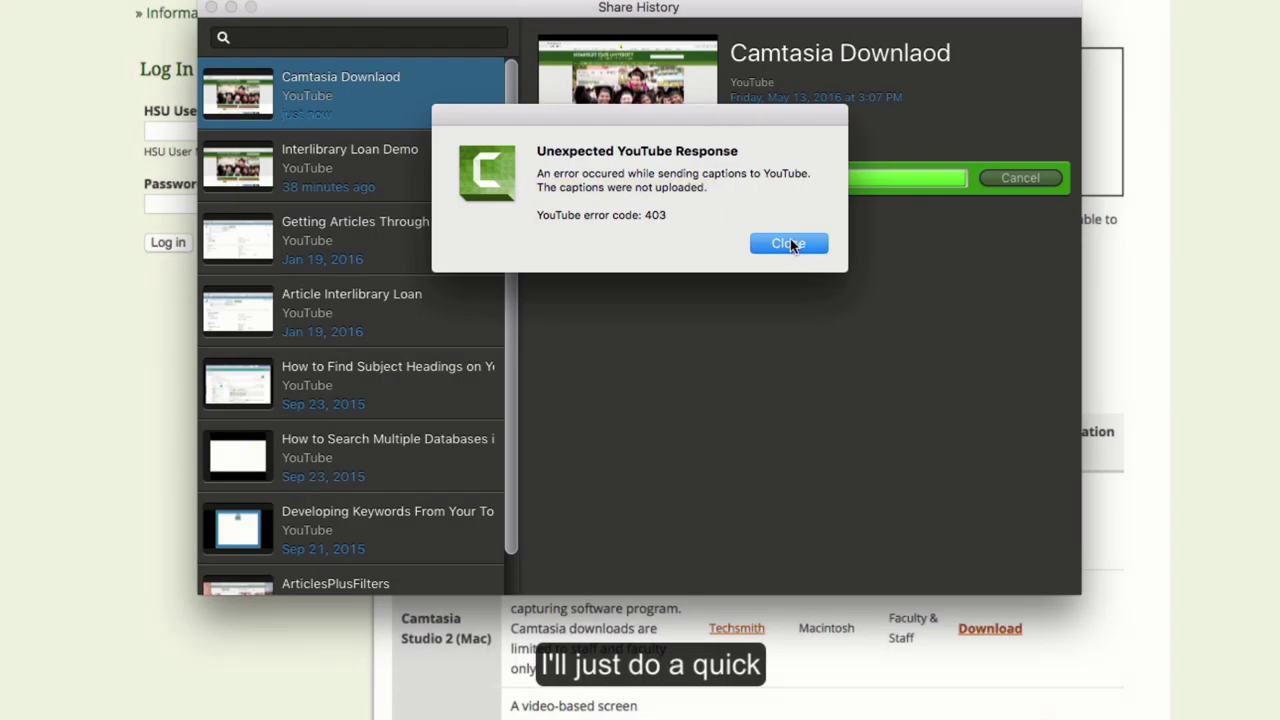
click(788, 244)
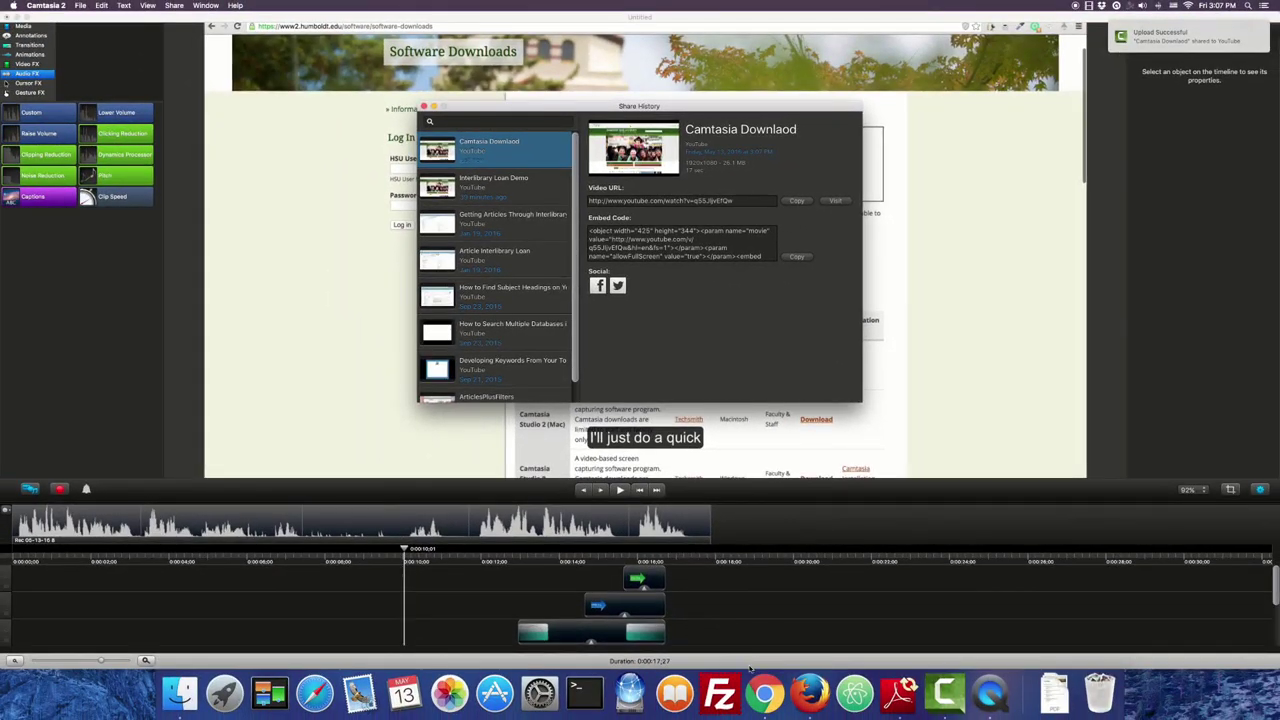
Step: Load the pasted YouTube video link in Chrome and pause the playback
click(764, 693)
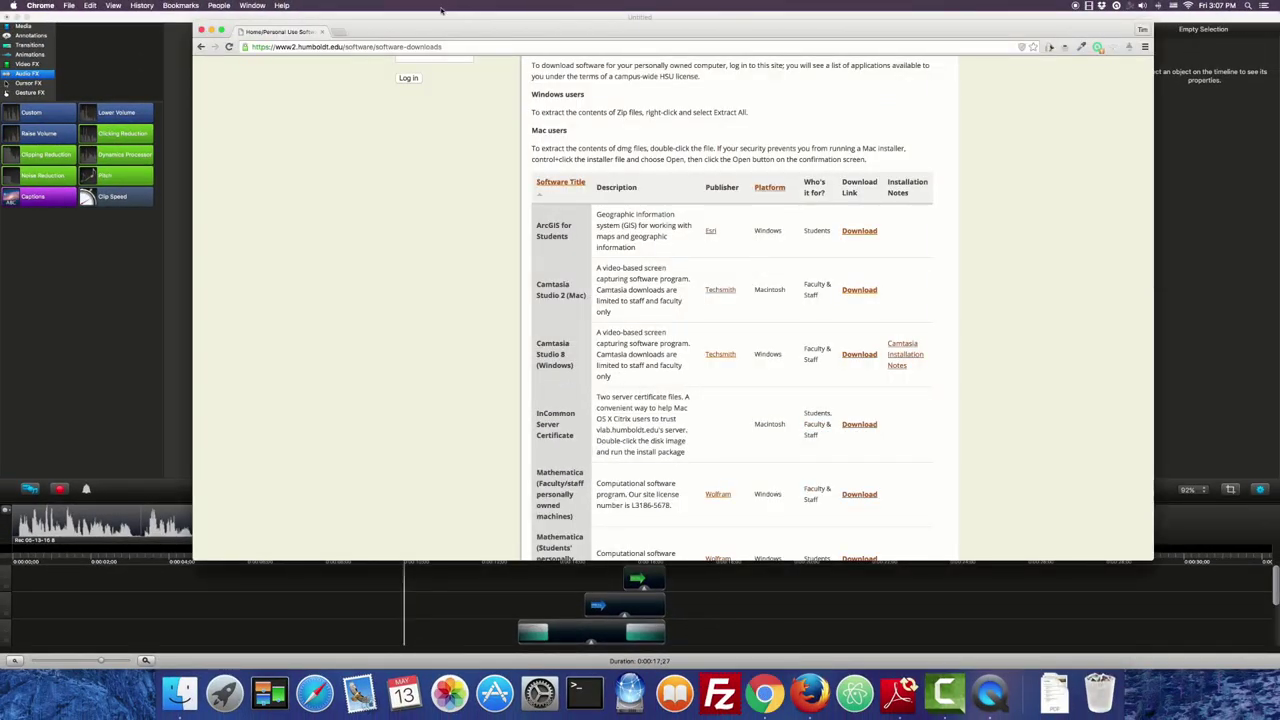
click(447, 47)
text(http://www.youtube.com/watch?v=q5SJlVEfQw)
key(Return)
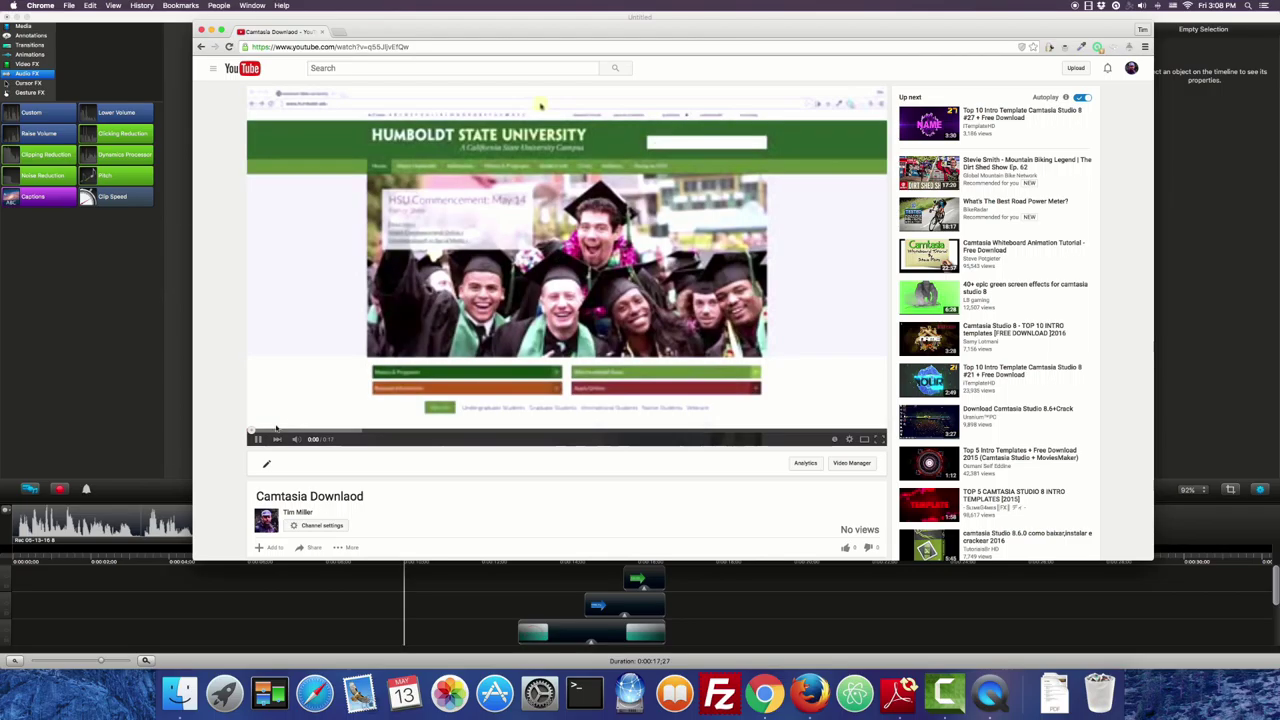
click(267, 430)
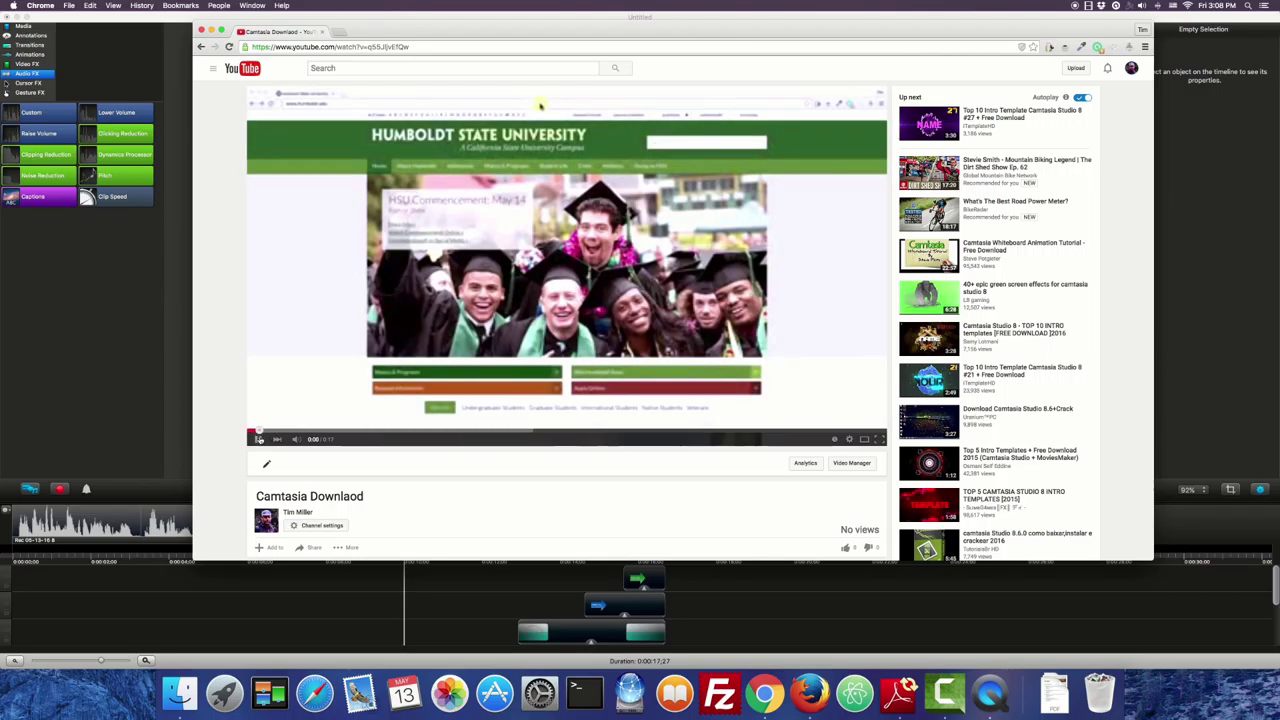
Step: Open the Camtasia Downlaod video for editing from Creator Studio's Video Manager
click(1132, 70)
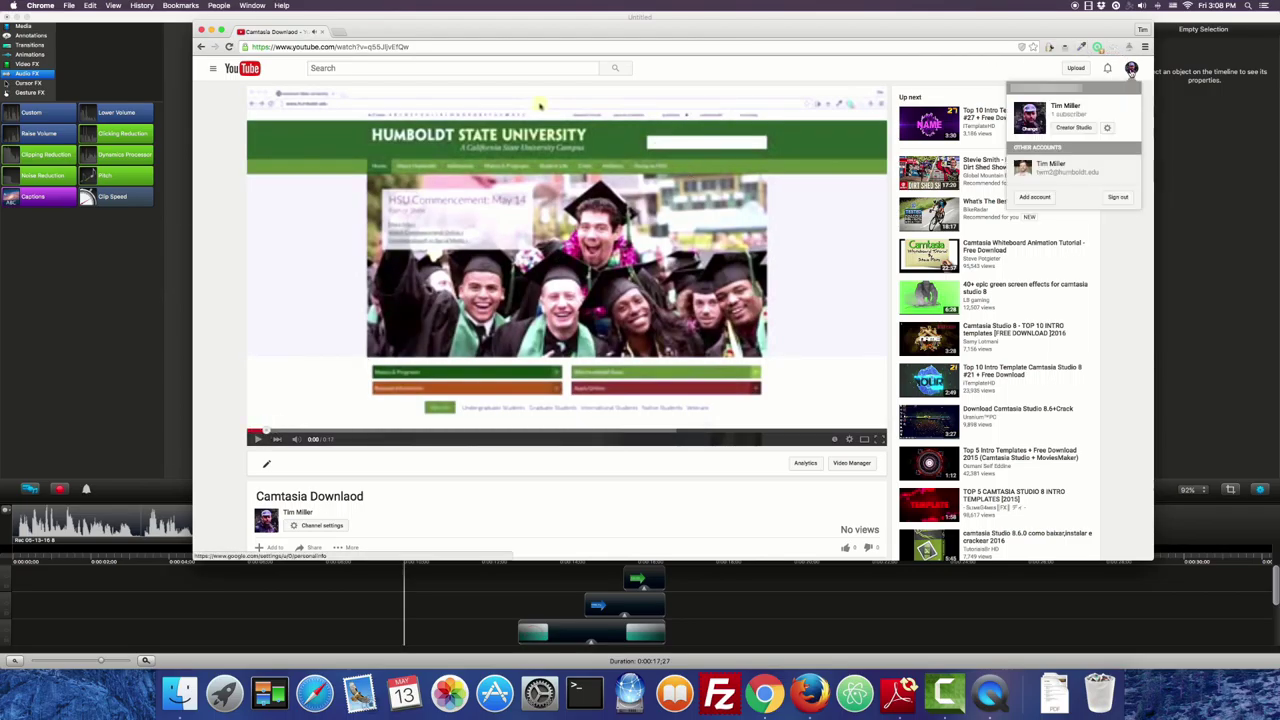
click(1076, 130)
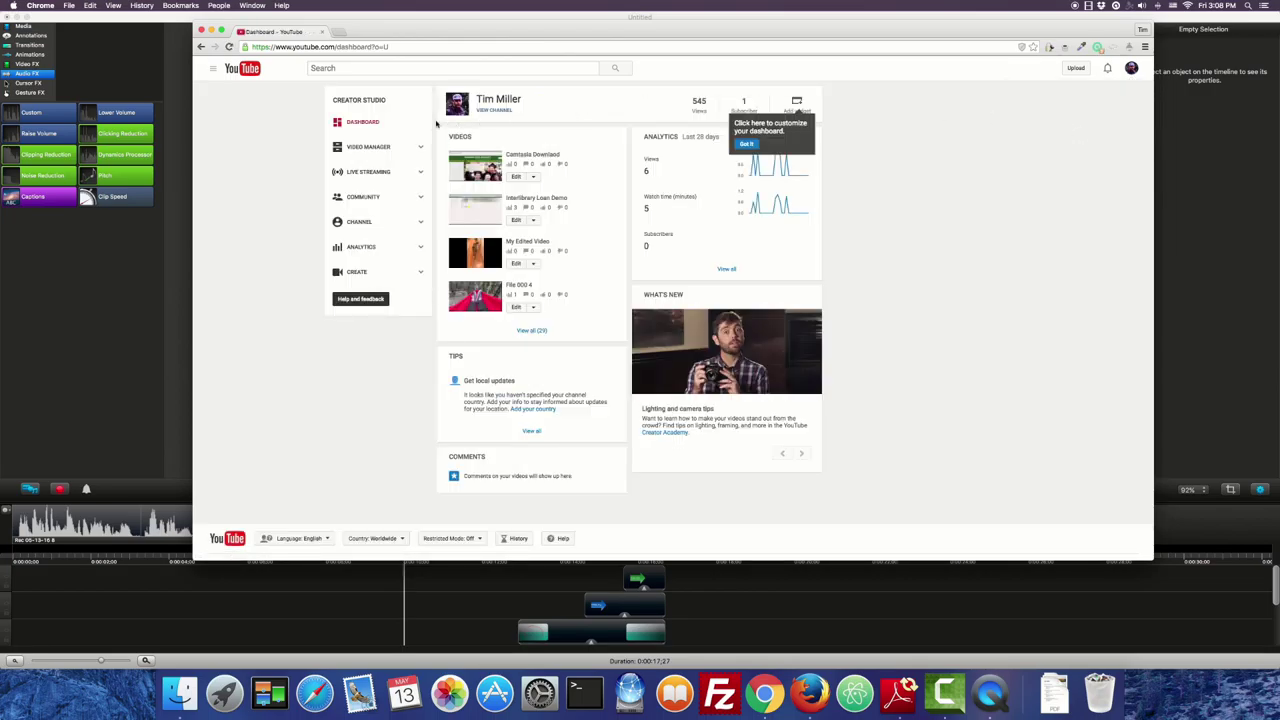
click(382, 147)
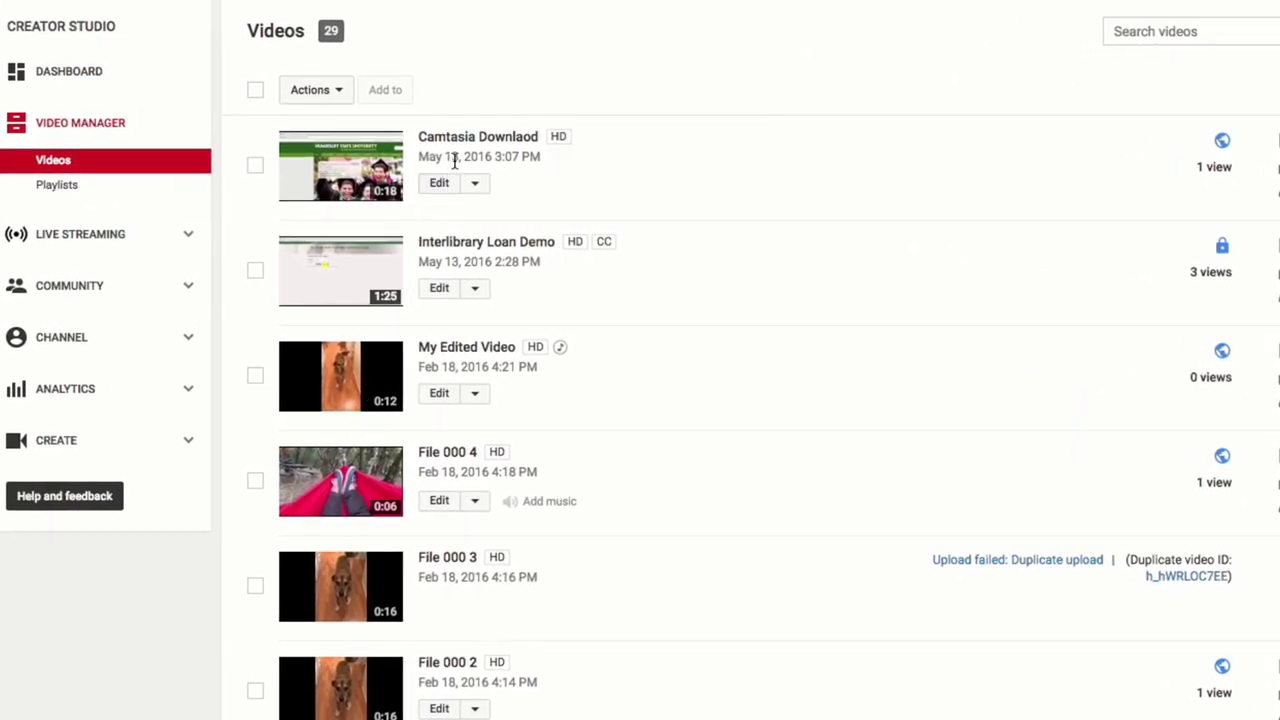
click(439, 185)
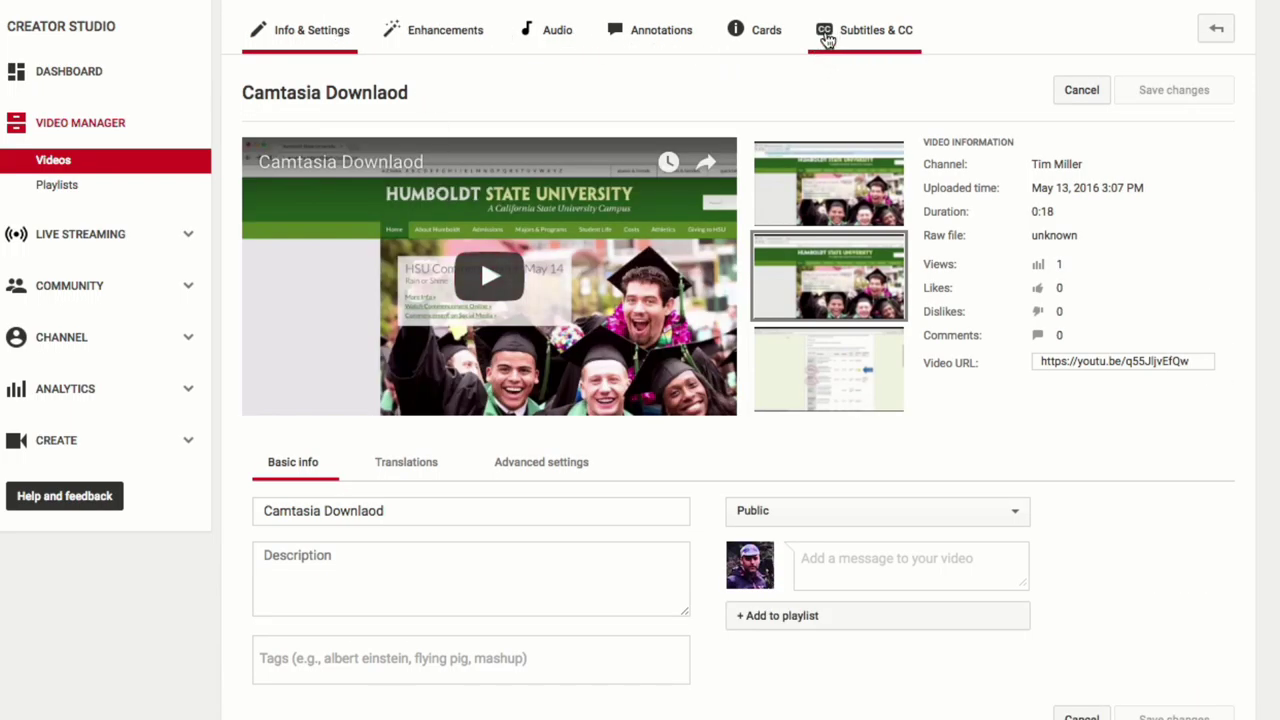
Step: On the Subtitles & CC page, set the video language to English
click(857, 42)
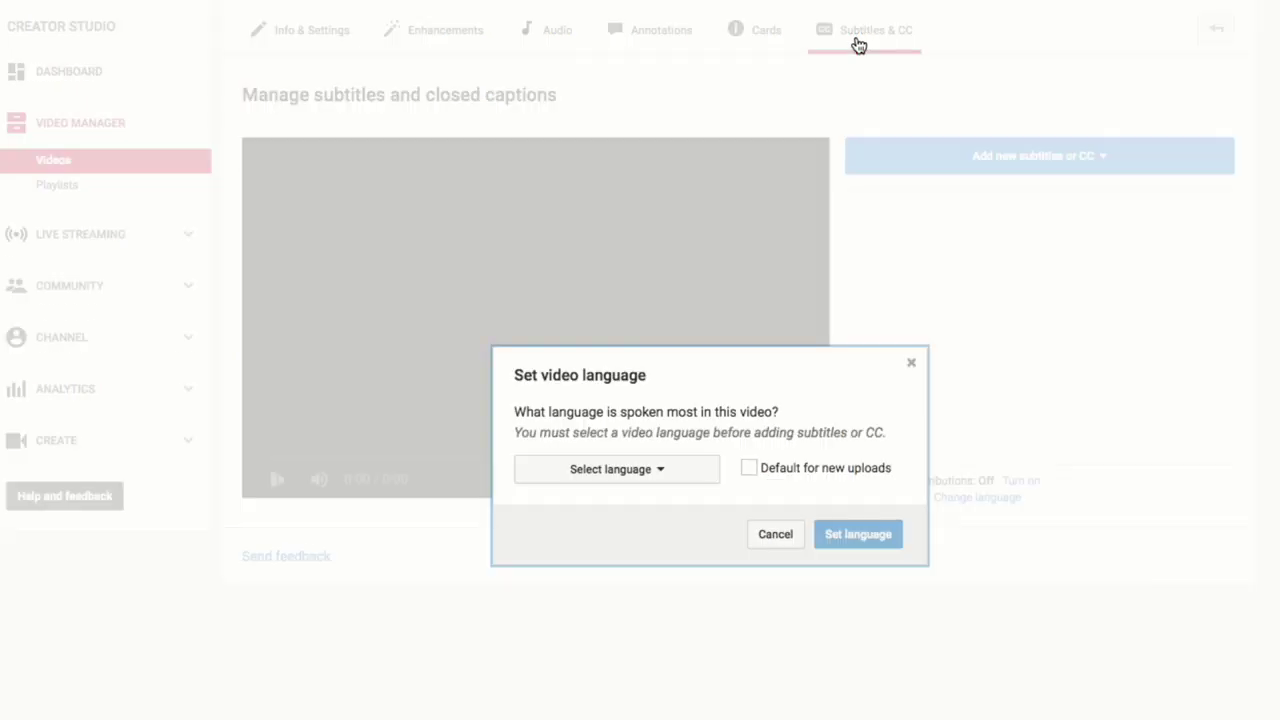
click(636, 476)
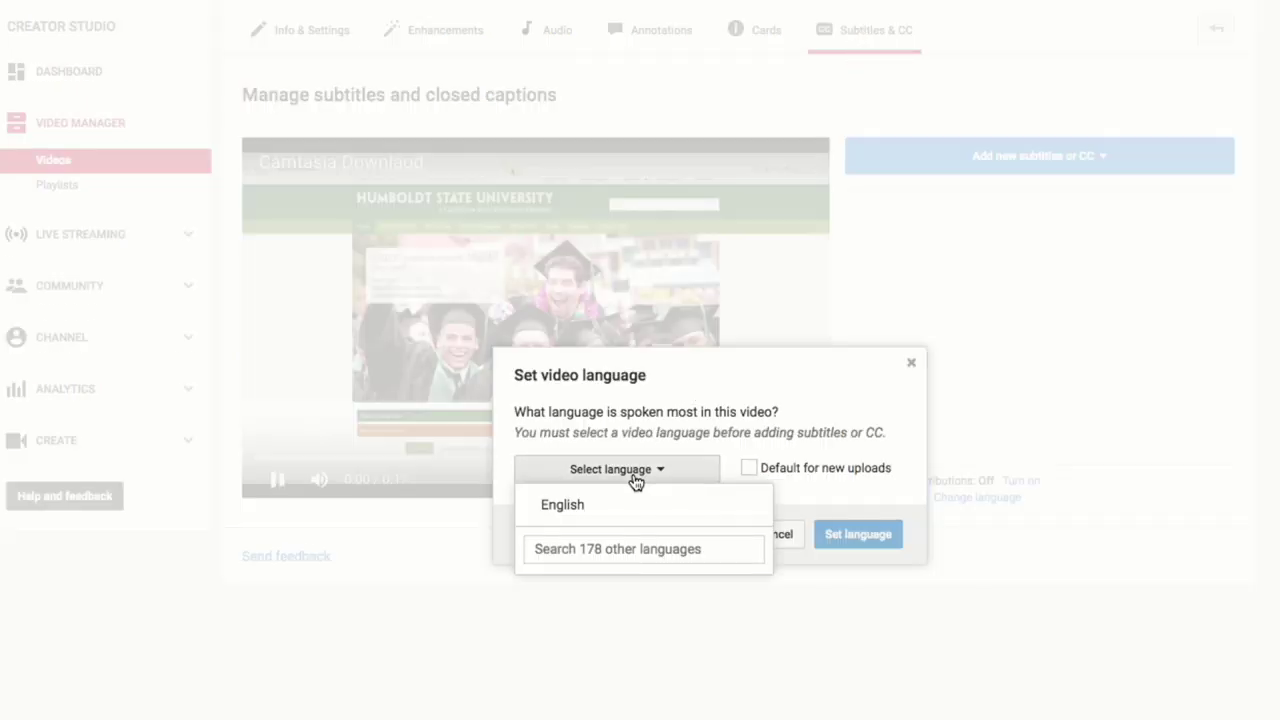
click(610, 504)
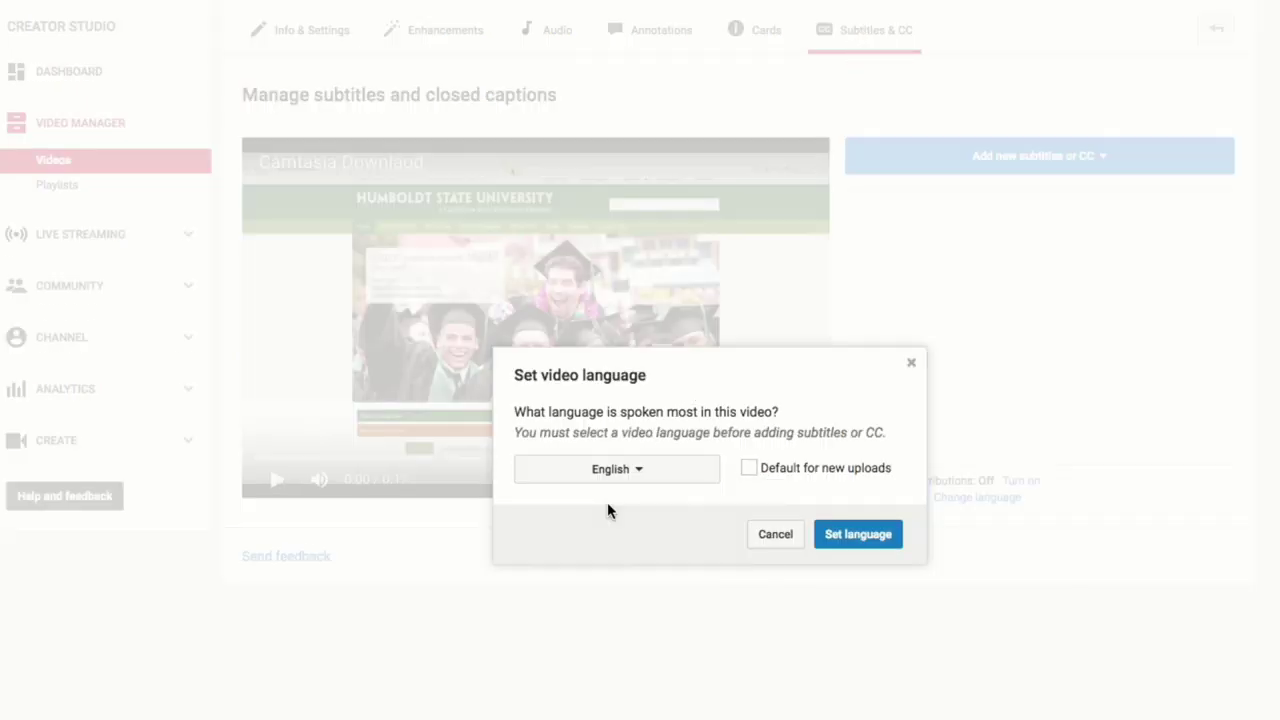
click(857, 536)
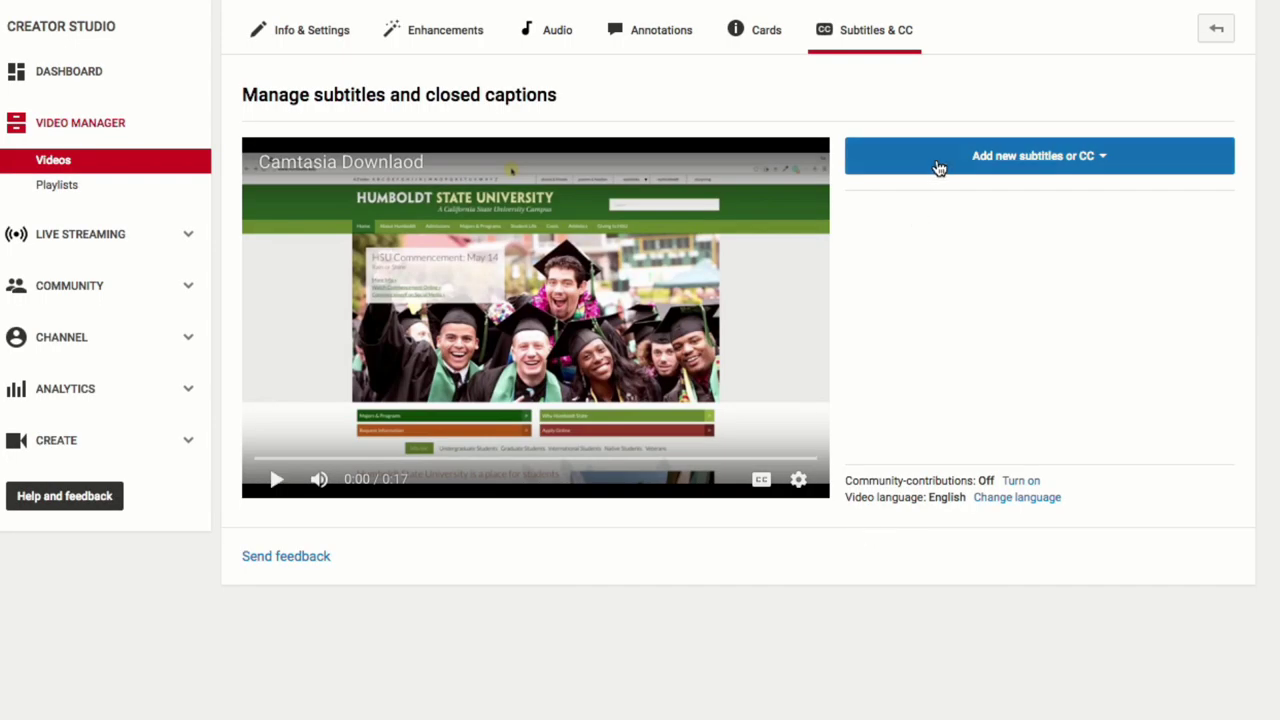
Step: Add a new English subtitle track by uploading software.srt as a subtitles file
click(937, 163)
click(900, 196)
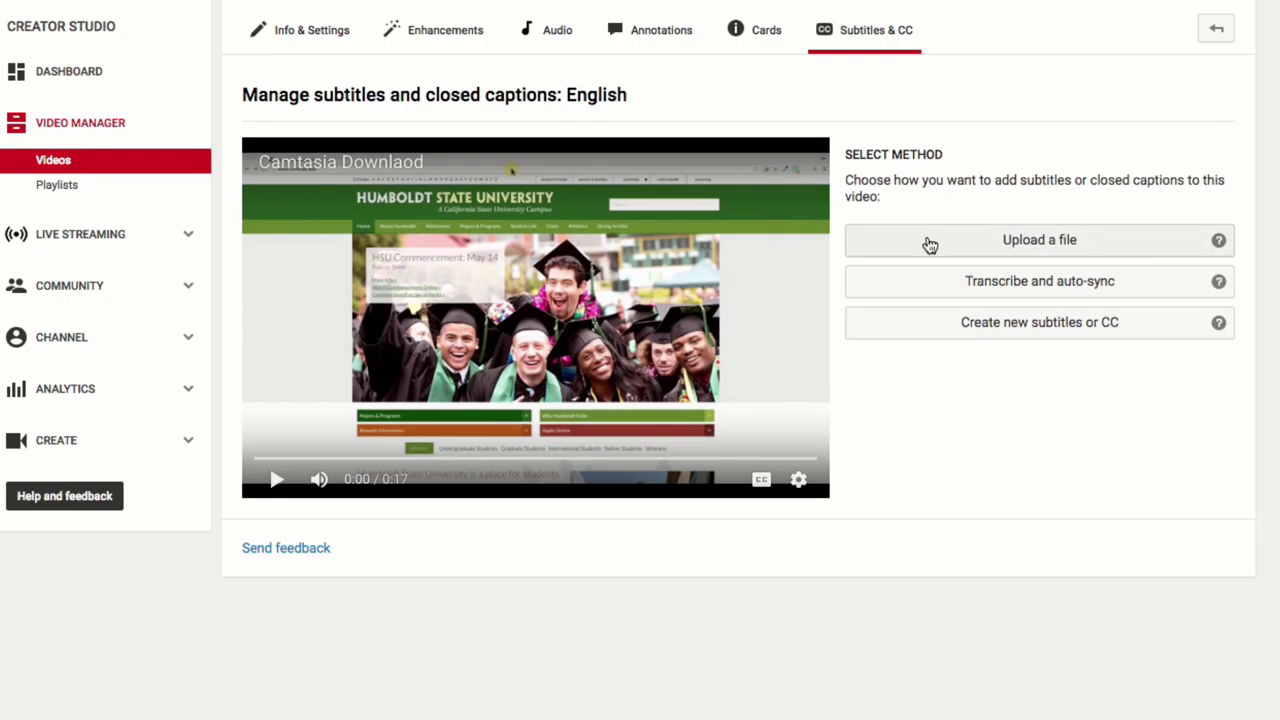
click(930, 245)
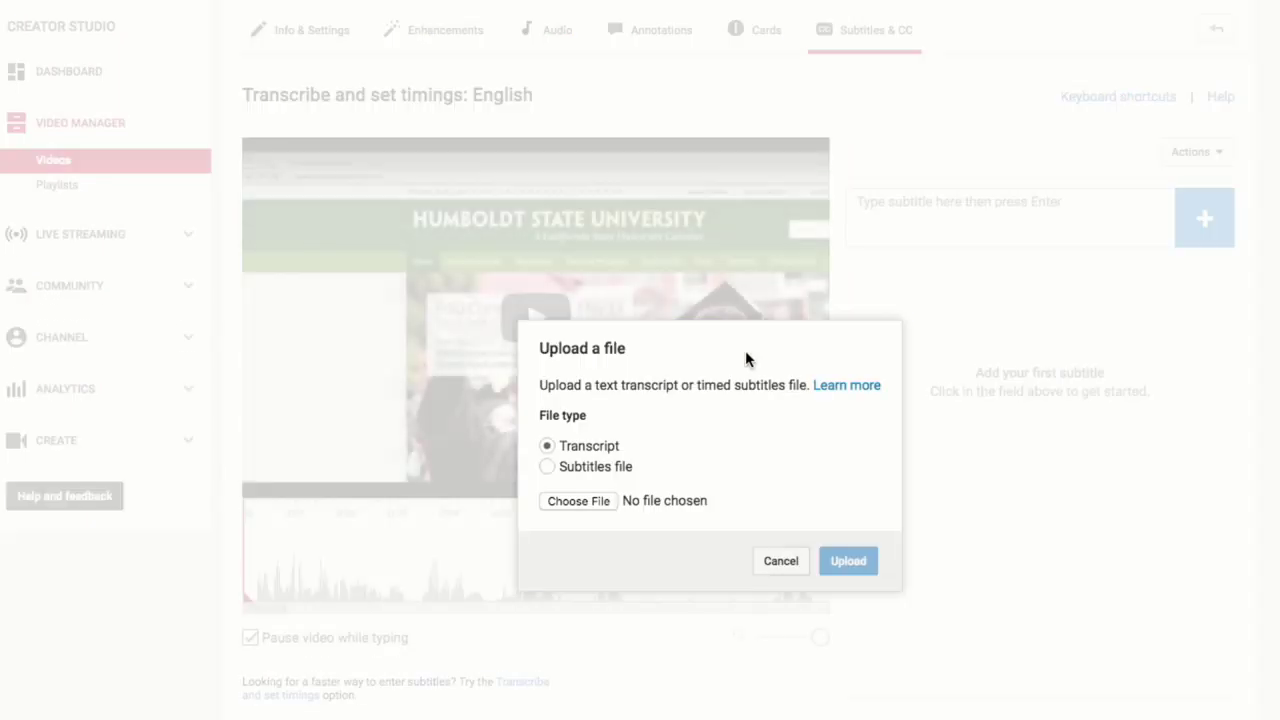
click(602, 465)
click(580, 502)
click(470, 36)
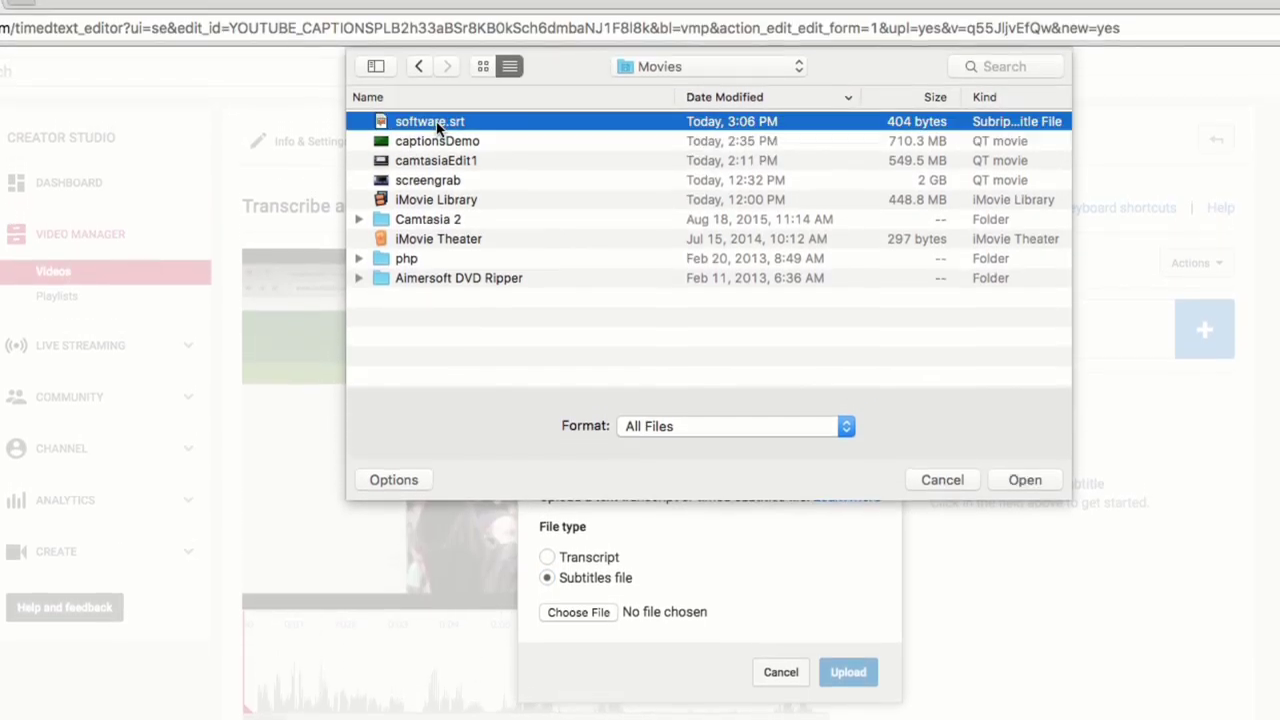
click(1022, 481)
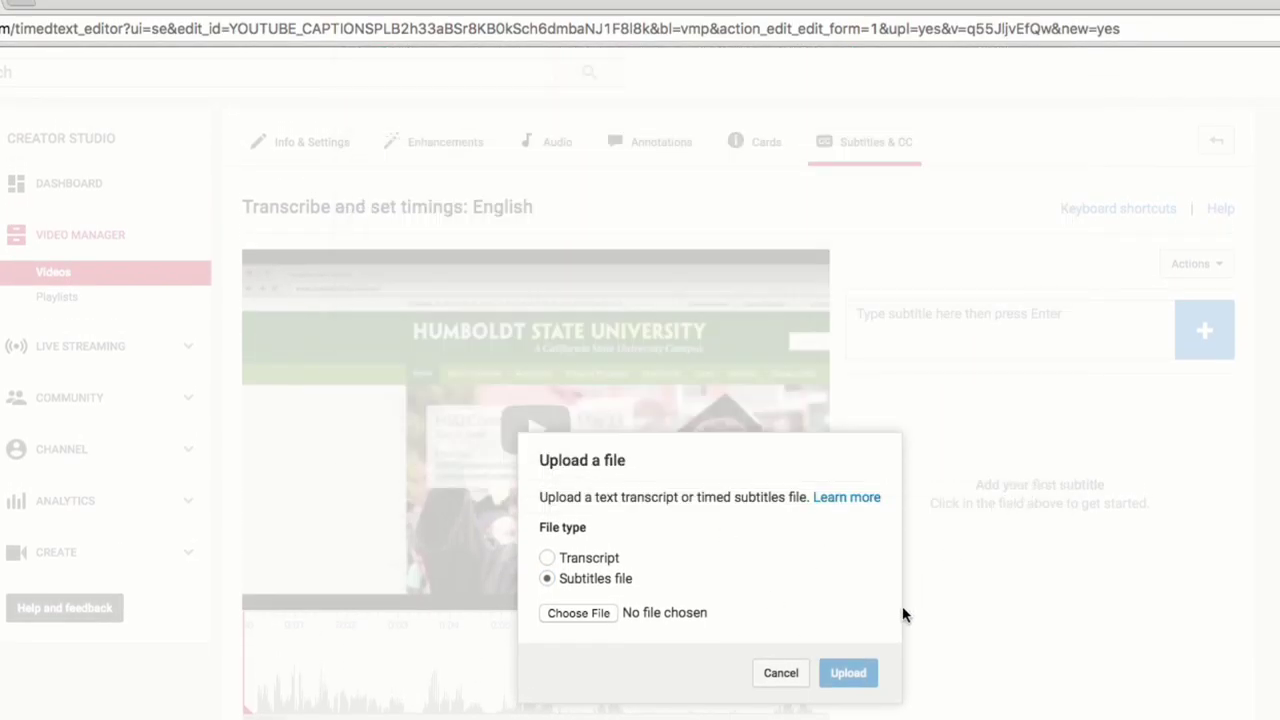
click(845, 674)
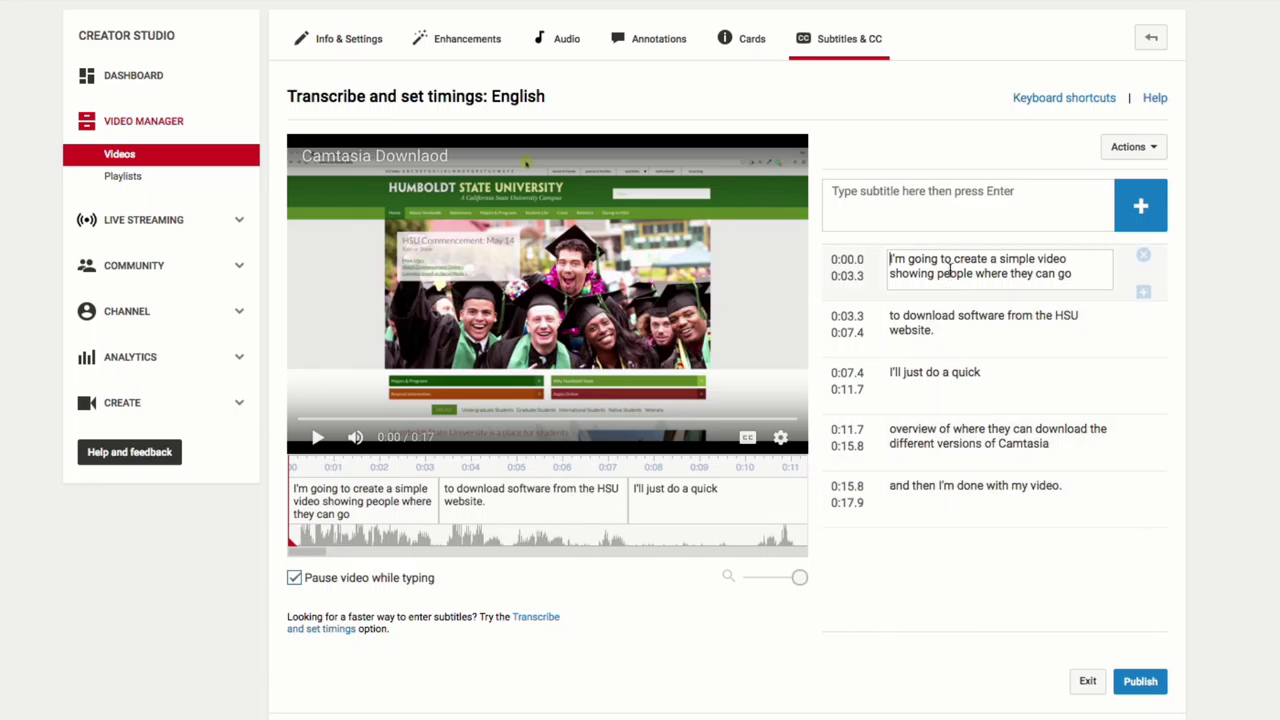
Step: Trim the third subtitle line to 'I'll just do a quick' and publish the English subtitles
click(995, 374)
text(ma)
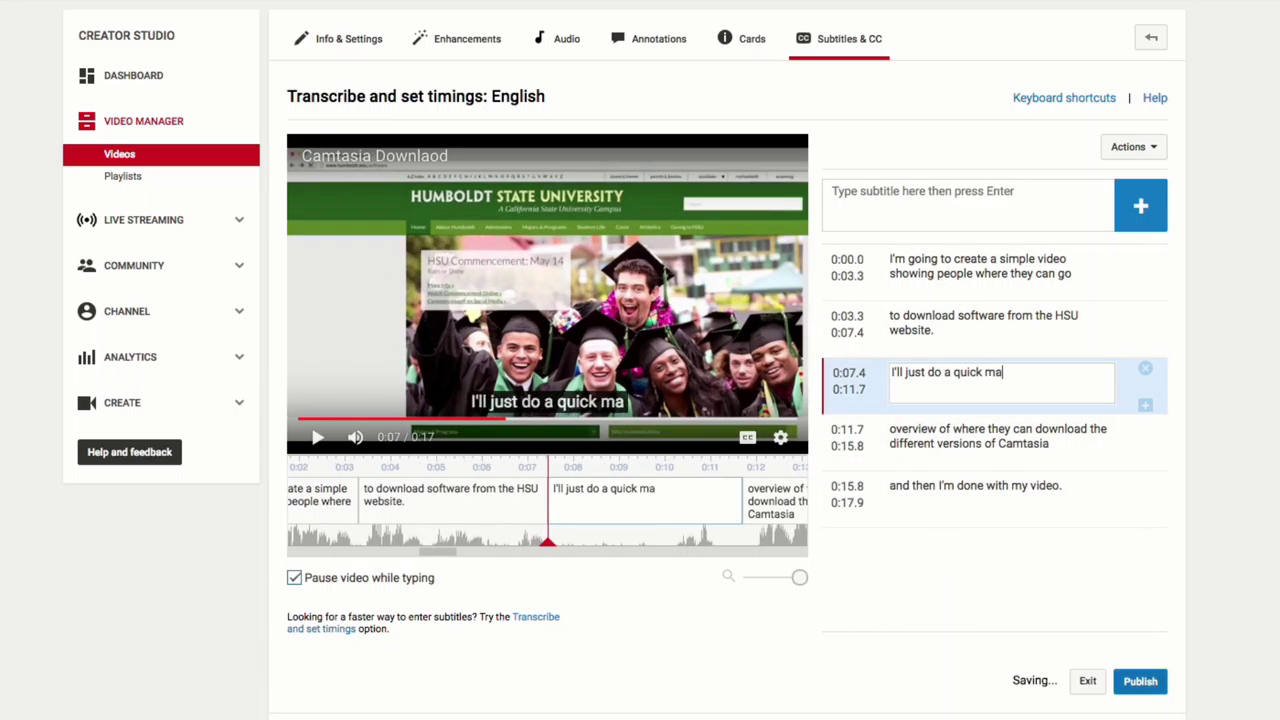
text(ke changes)
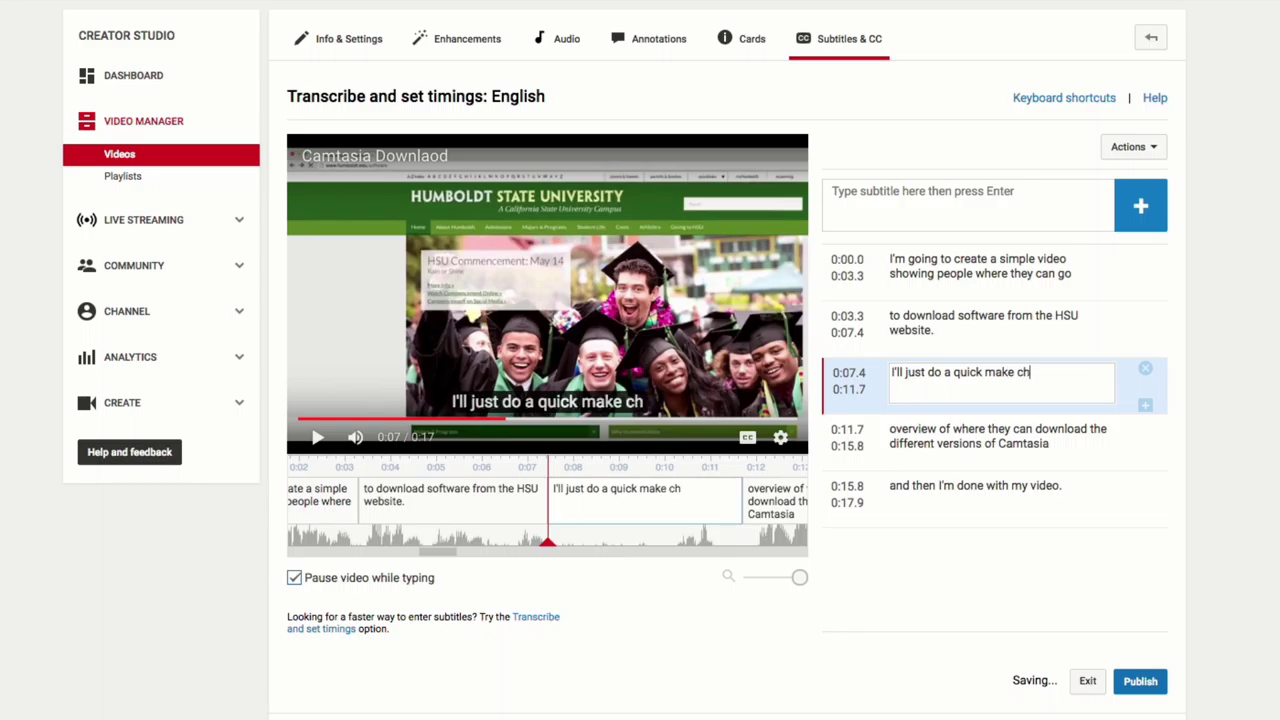
key(BackSpace)
key(BackSpace)
key(BackSpace)
key(BackSpace)
key(BackSpace)
key(BackSpace)
key(BackSpace)
key(BackSpace)
key(BackSpace)
key(BackSpace)
key(BackSpace)
key(BackSpace)
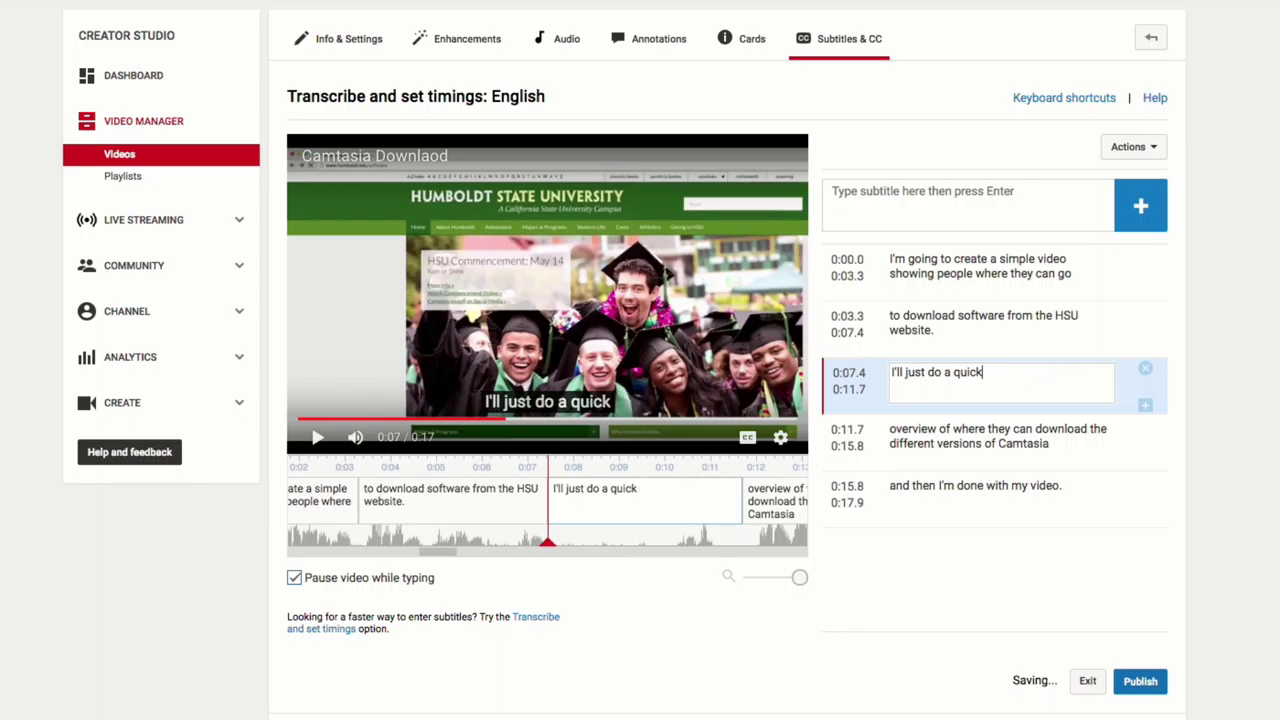
click(1145, 681)
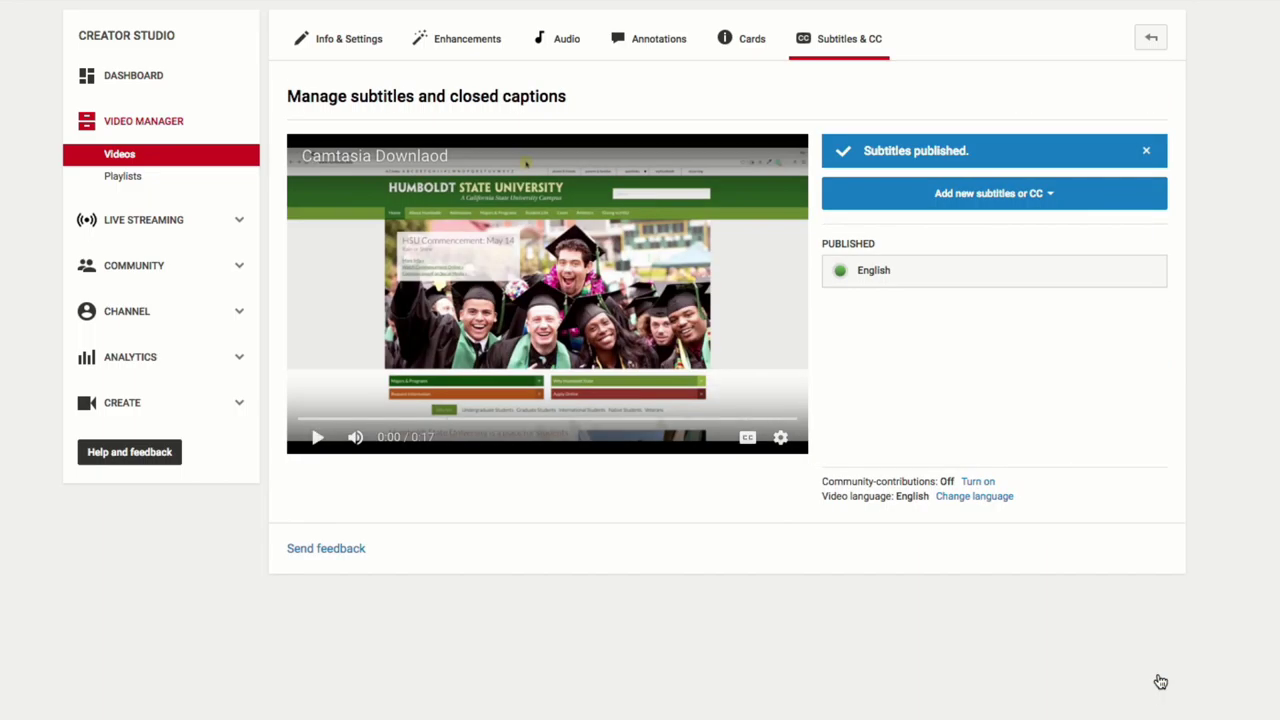
click(120, 158)
Step: Play the Camtasia Downlaod video with captions turned on and quality set to 1080p
click(374, 154)
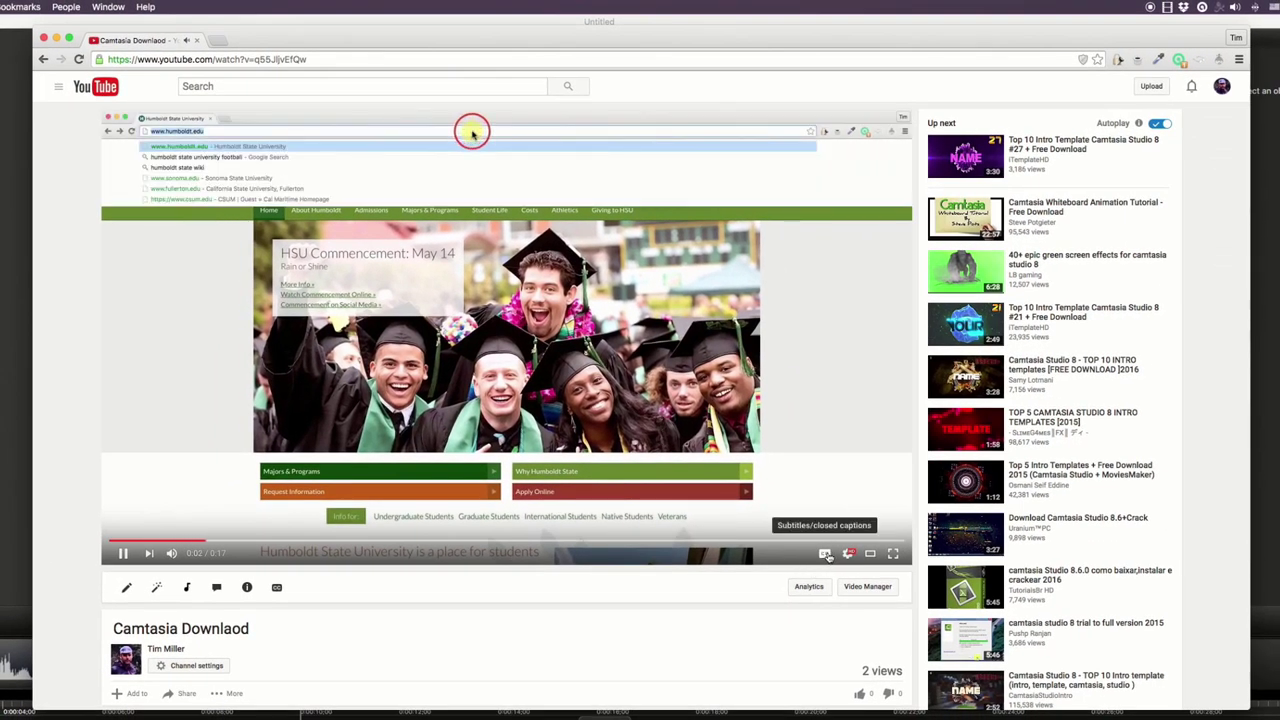
click(826, 554)
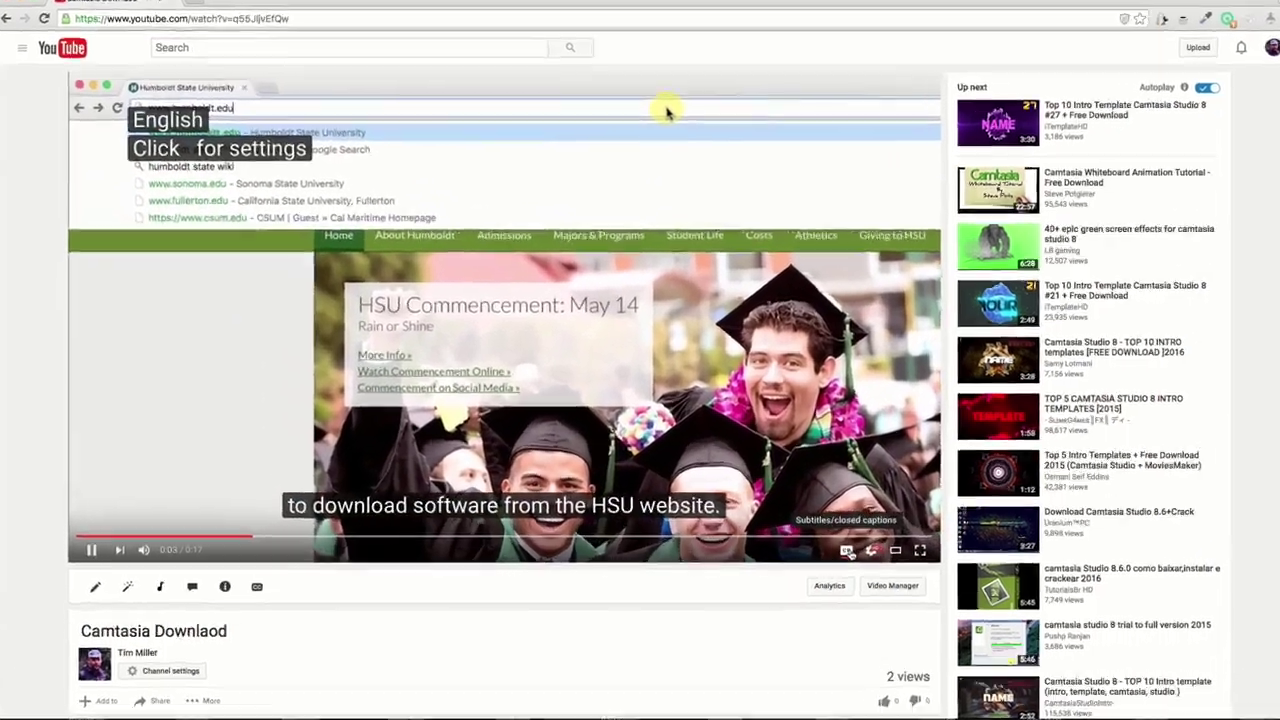
click(872, 552)
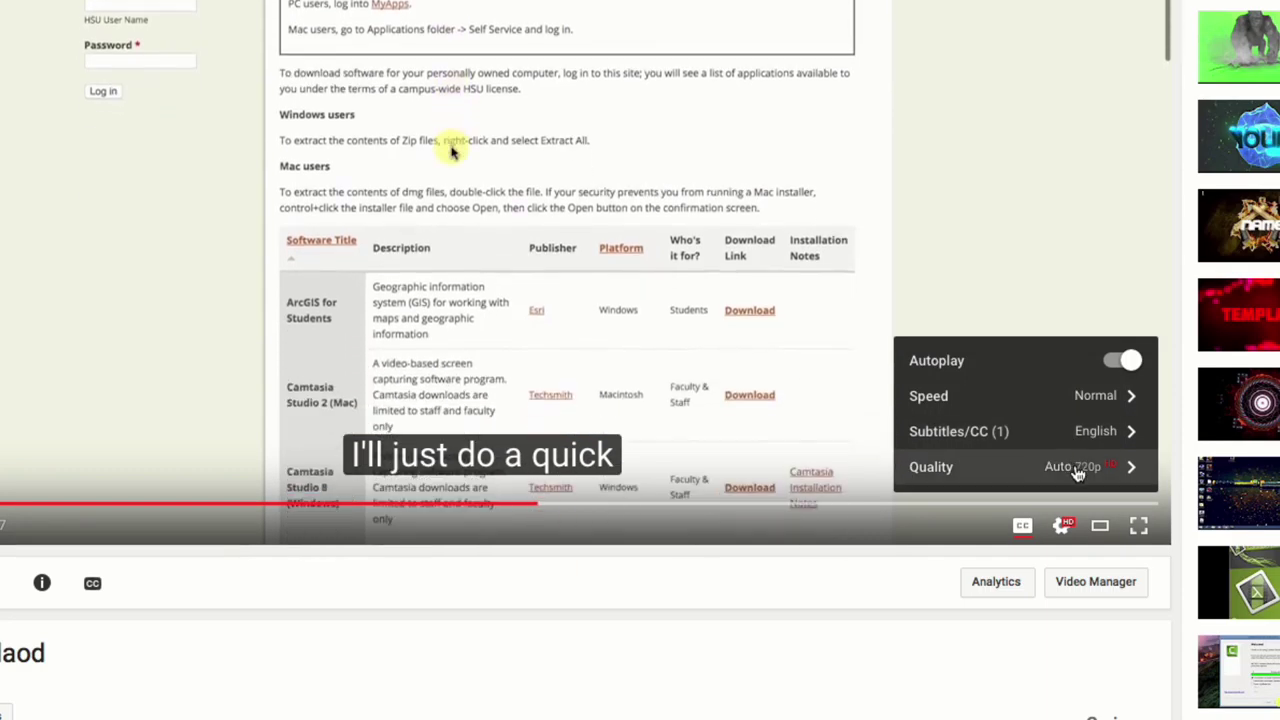
click(1078, 468)
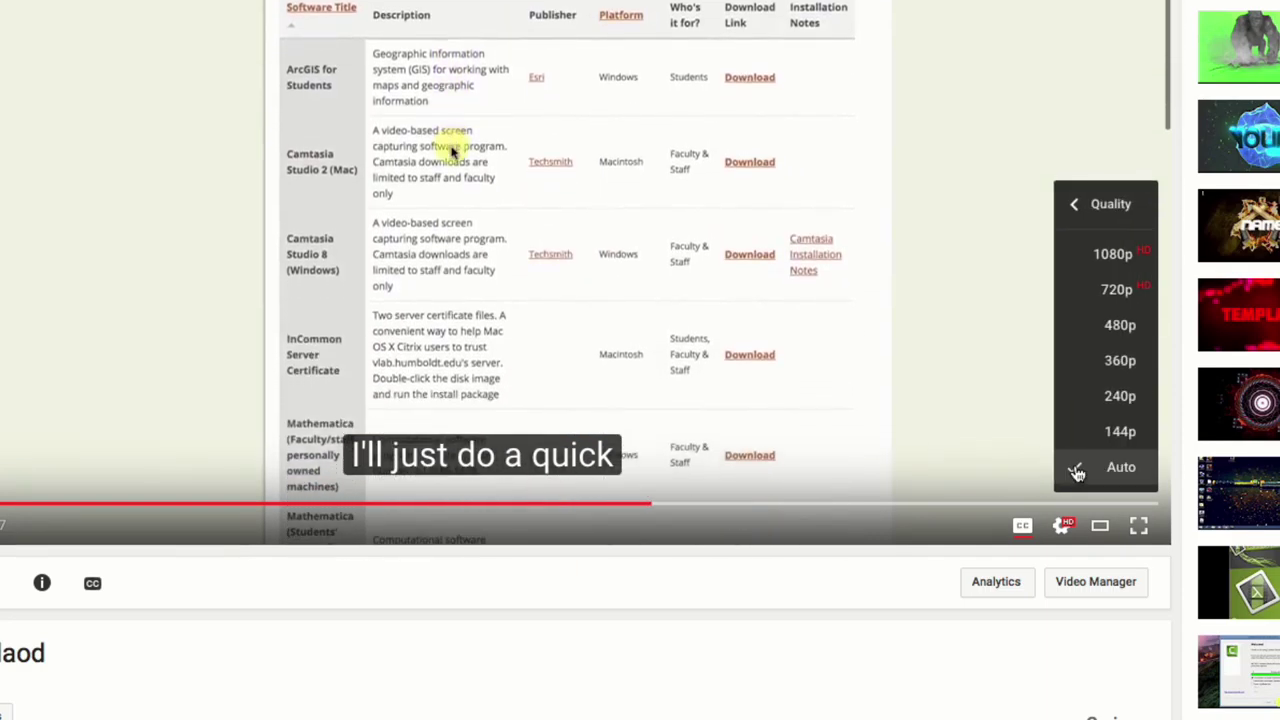
click(1104, 256)
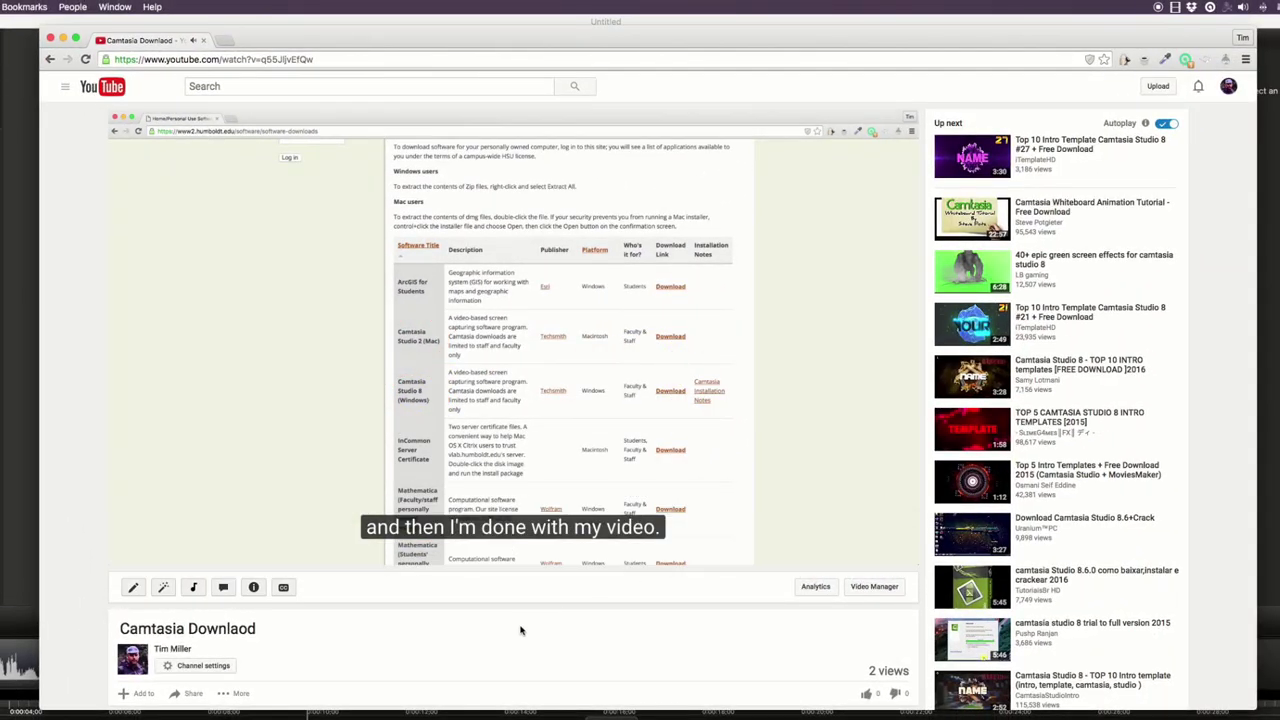
Step: Scroll the page and click into the video's Description field
scroll(520, 630, down, 3)
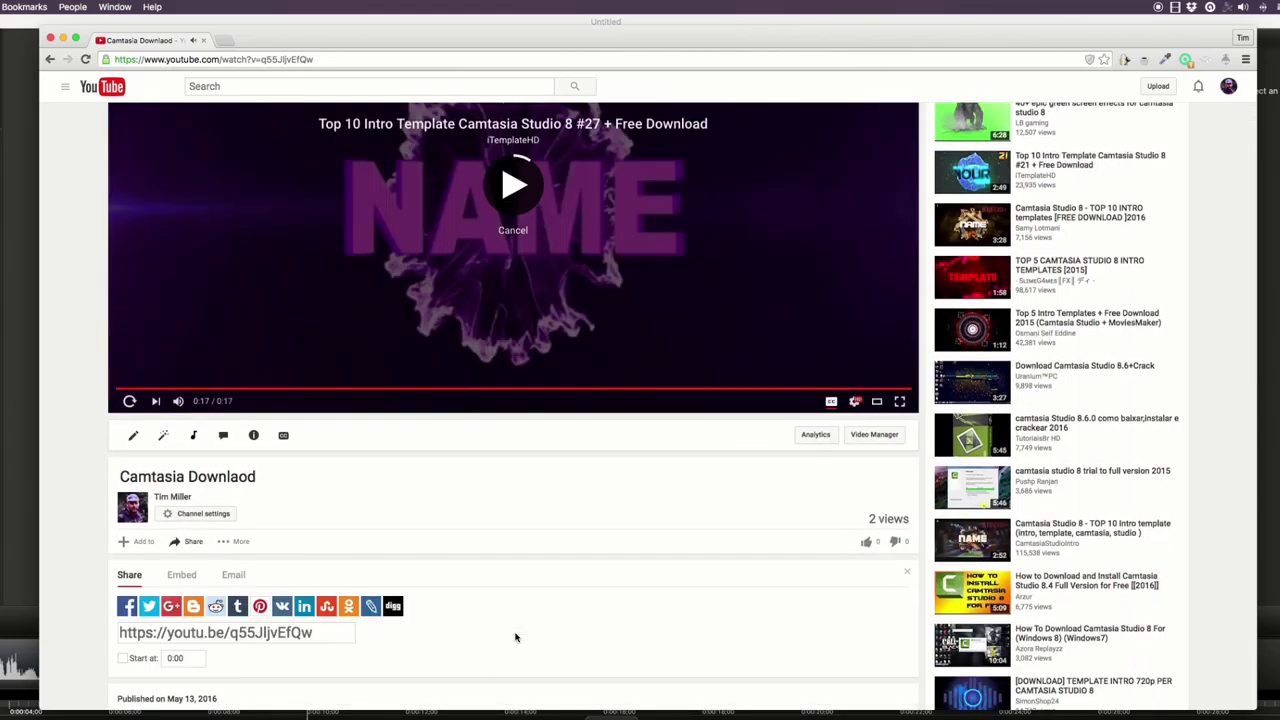
scroll(470, 527, up, 2)
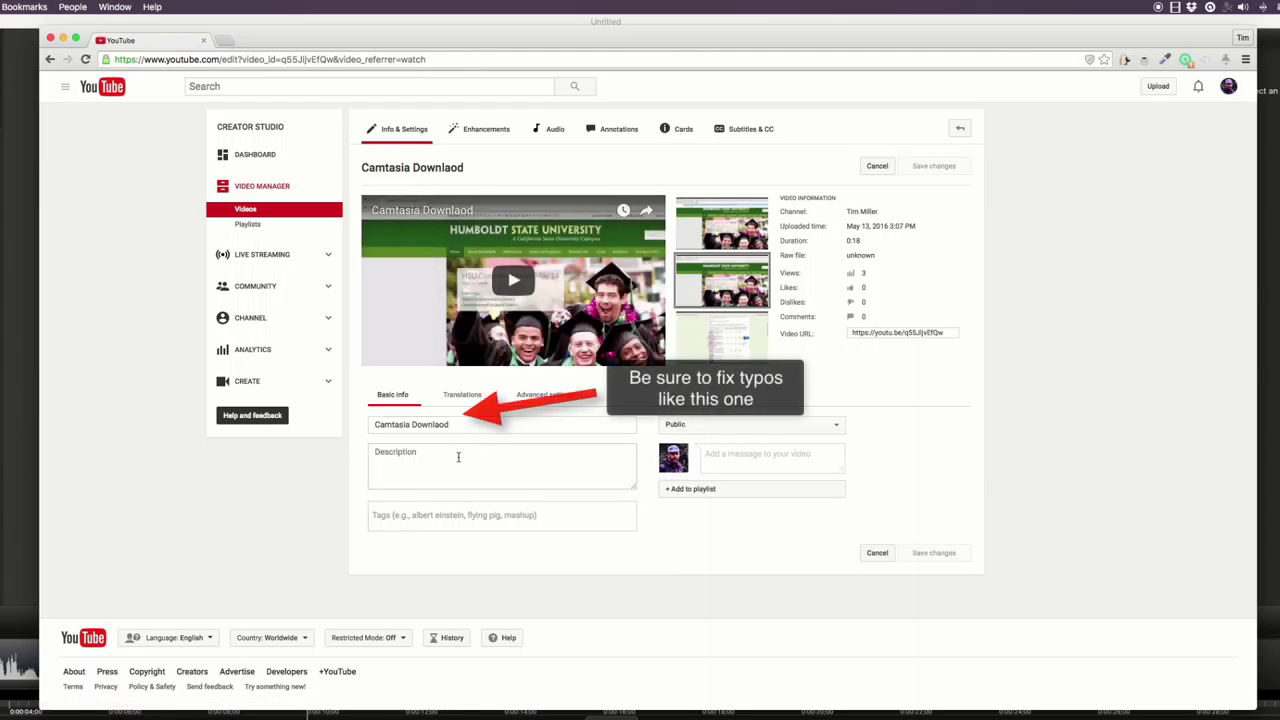
click(461, 458)
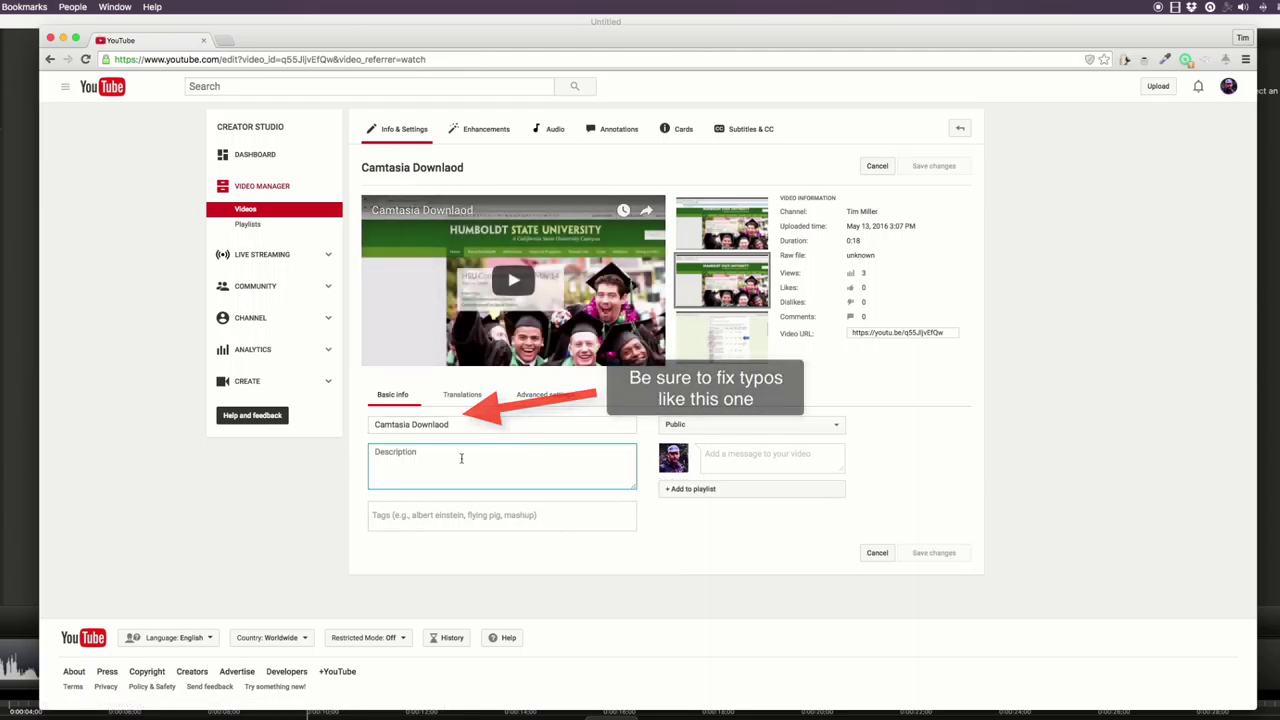